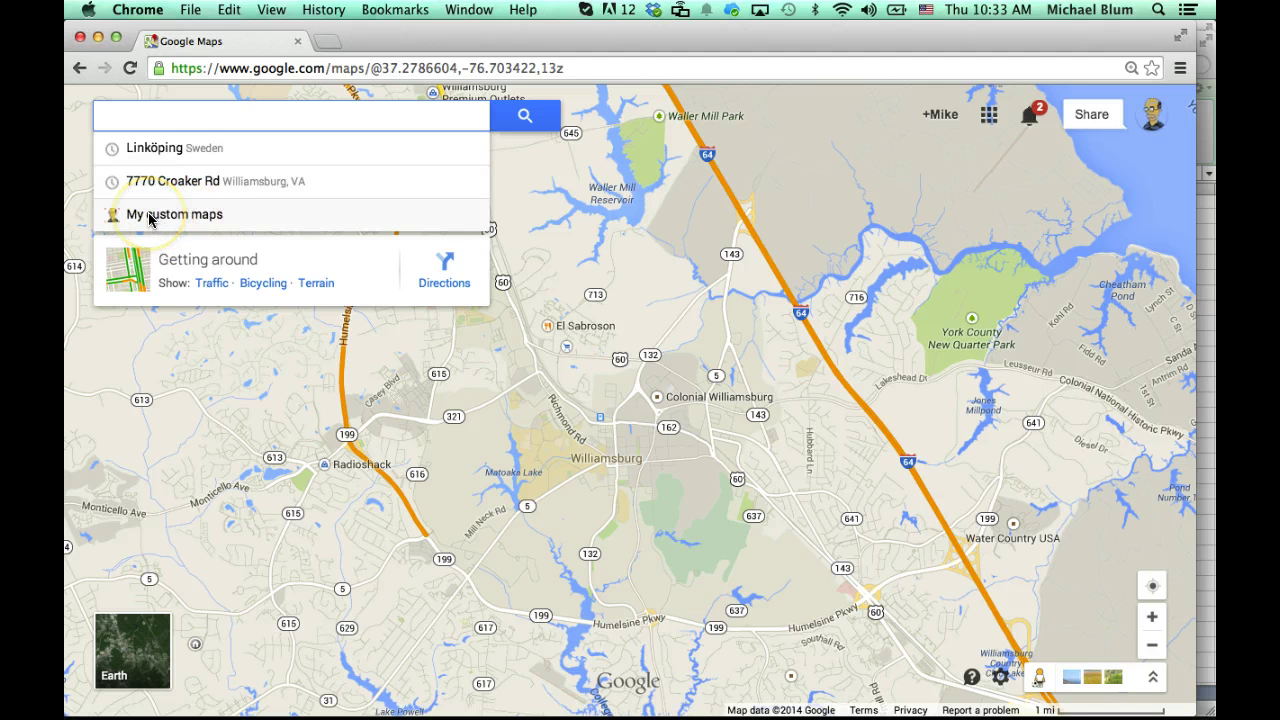
Create a custom map titled Poland with the description "1900 Population compared to 1950 and 2007".
{"action": "left_click", "coordinate": [200, 216]}
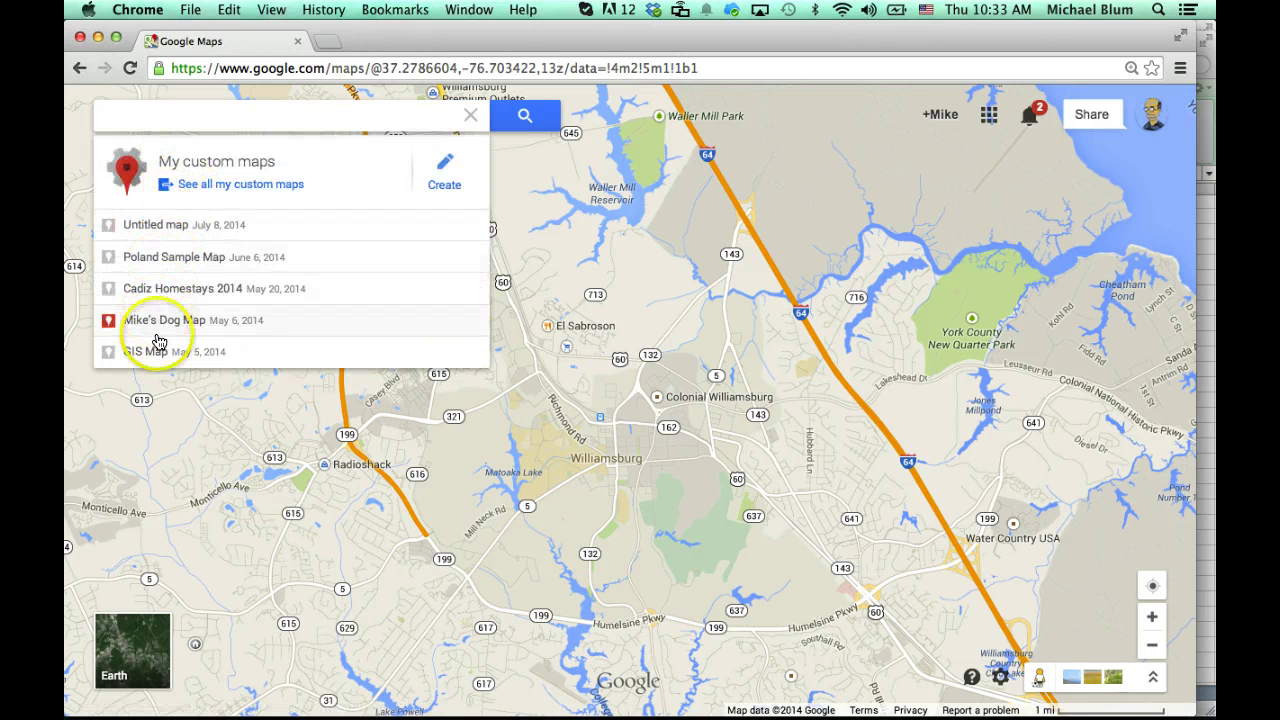
{"action": "left_click", "coordinate": [447, 171]}
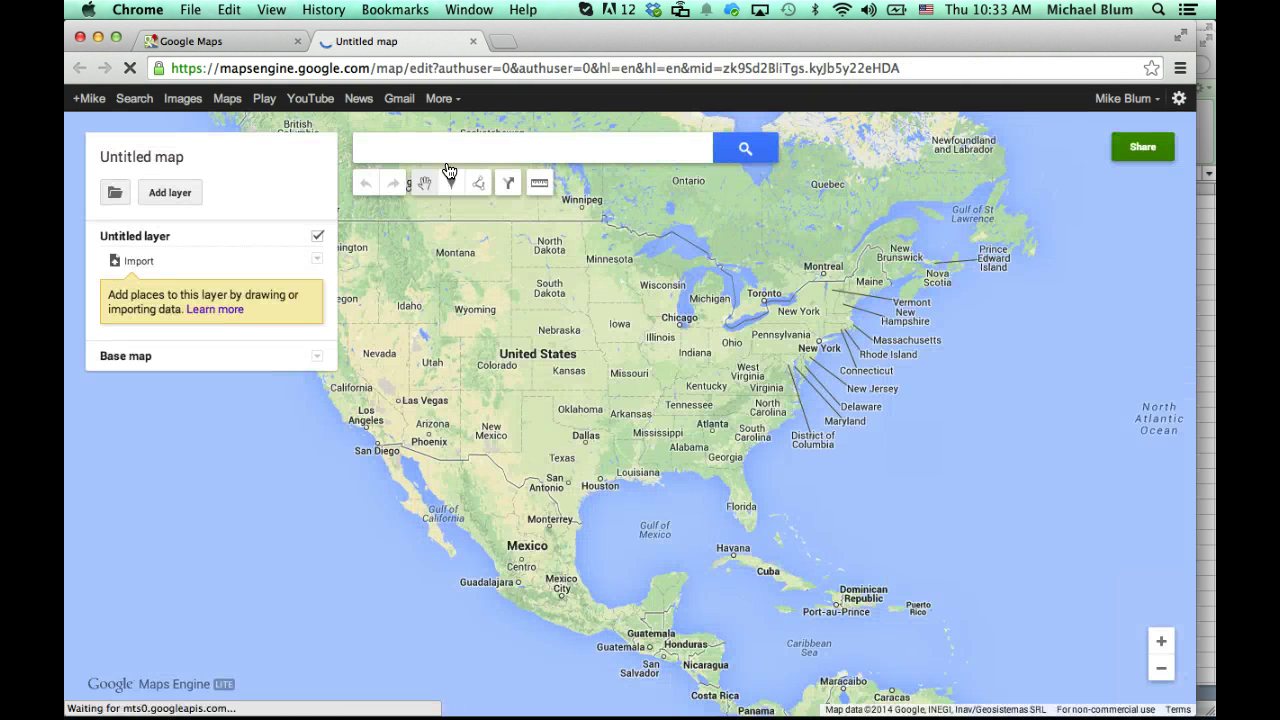
{"action": "left_click", "coordinate": [152, 162]}
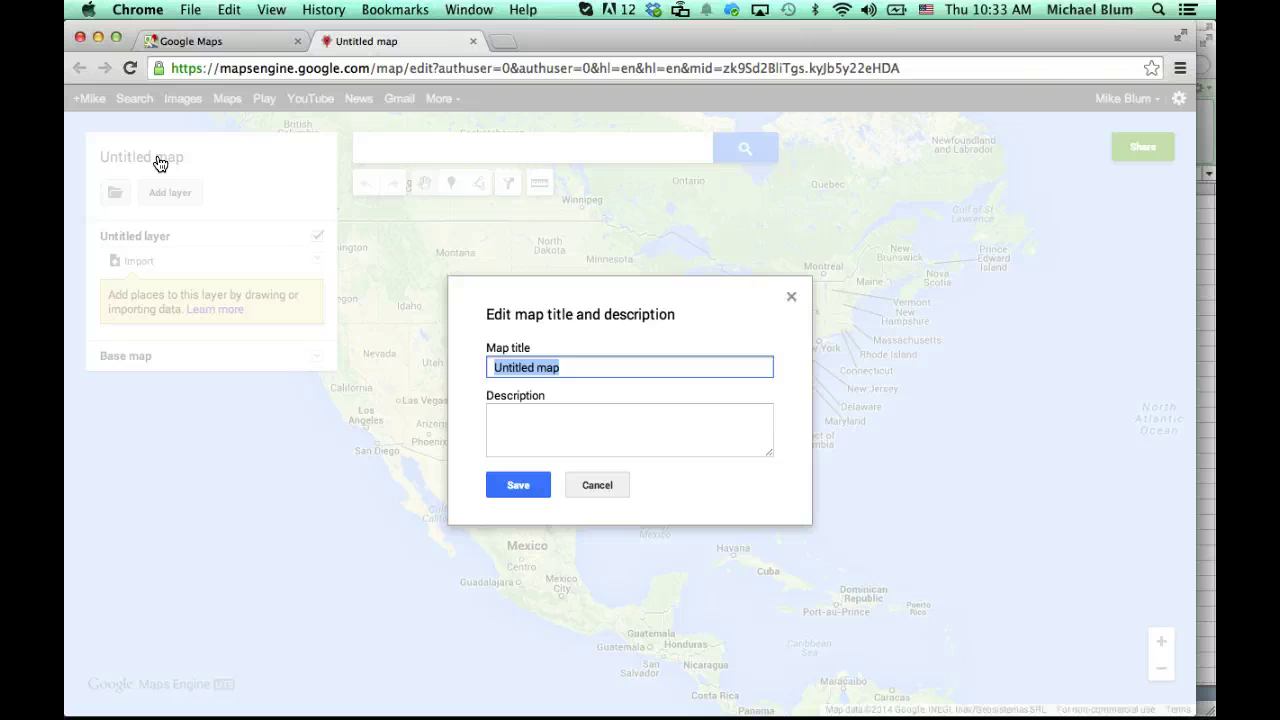
{"action": "type", "text": "Poland"}
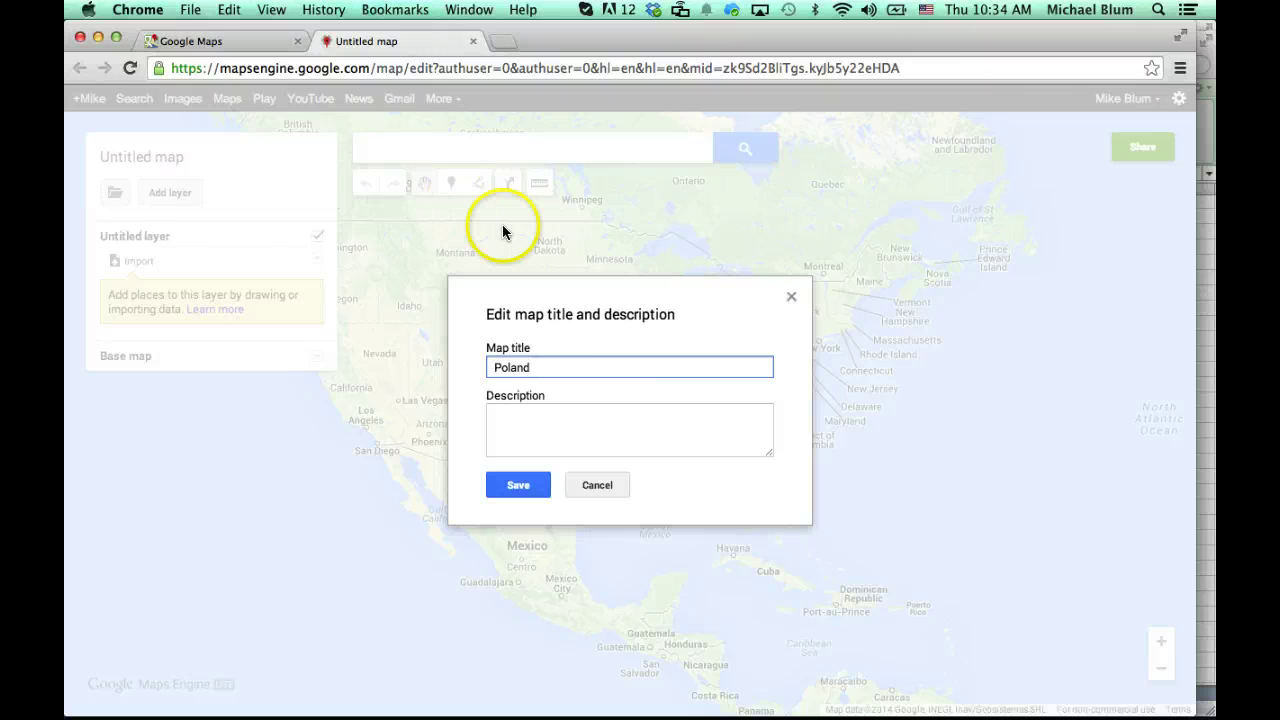
{"action": "left_click", "coordinate": [500, 424]}
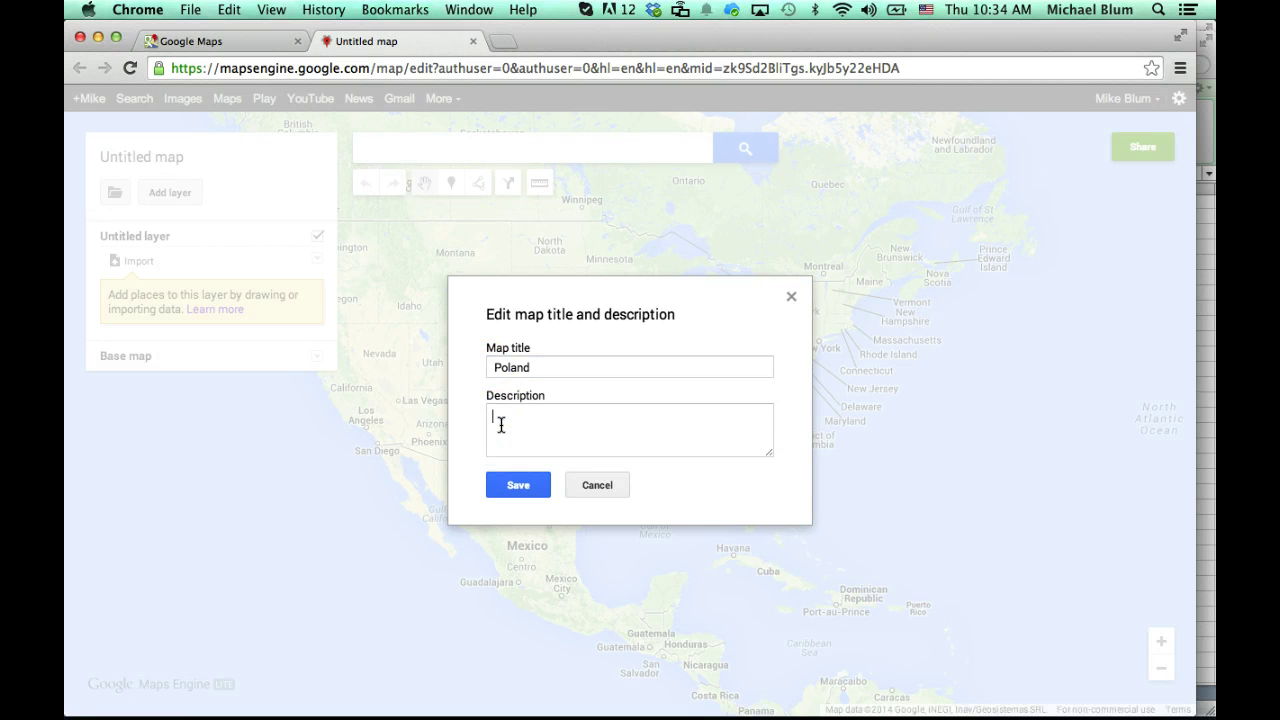
{"action": "type", "text": "1900 Population compared to "}
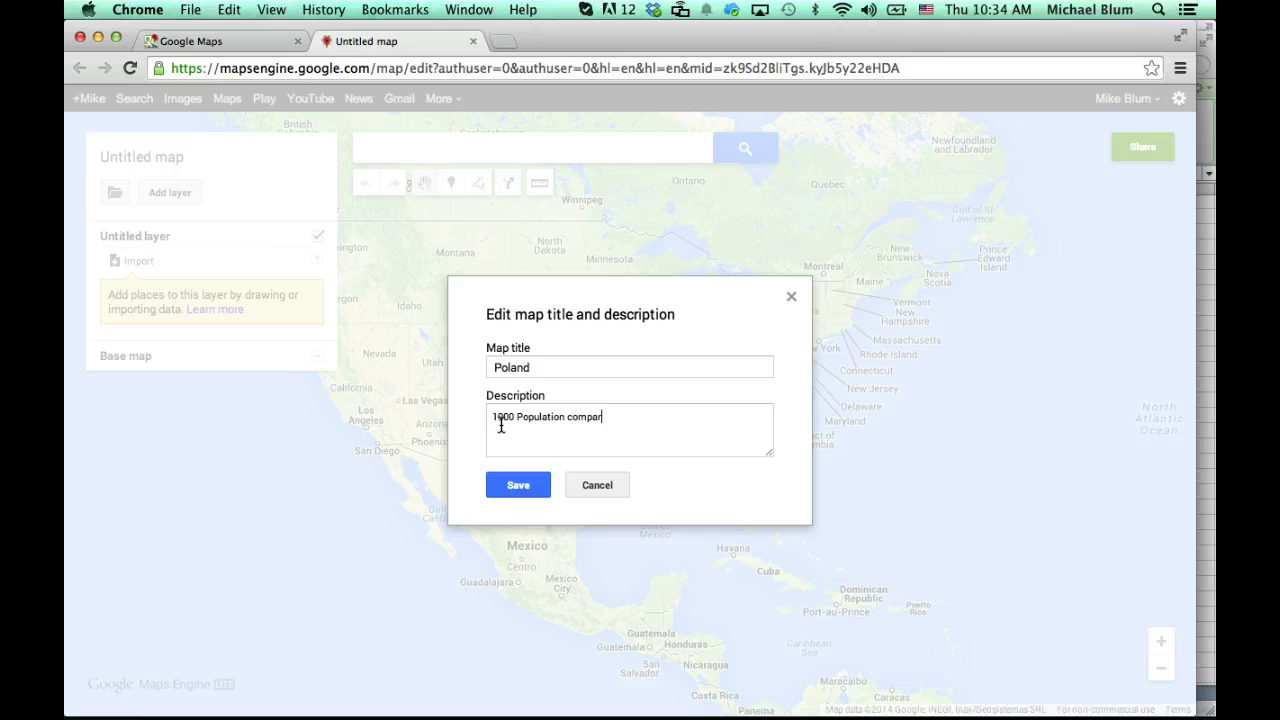
{"action": "type", "text": "1950 and 2007"}
{"action": "left_click", "coordinate": [520, 488]}
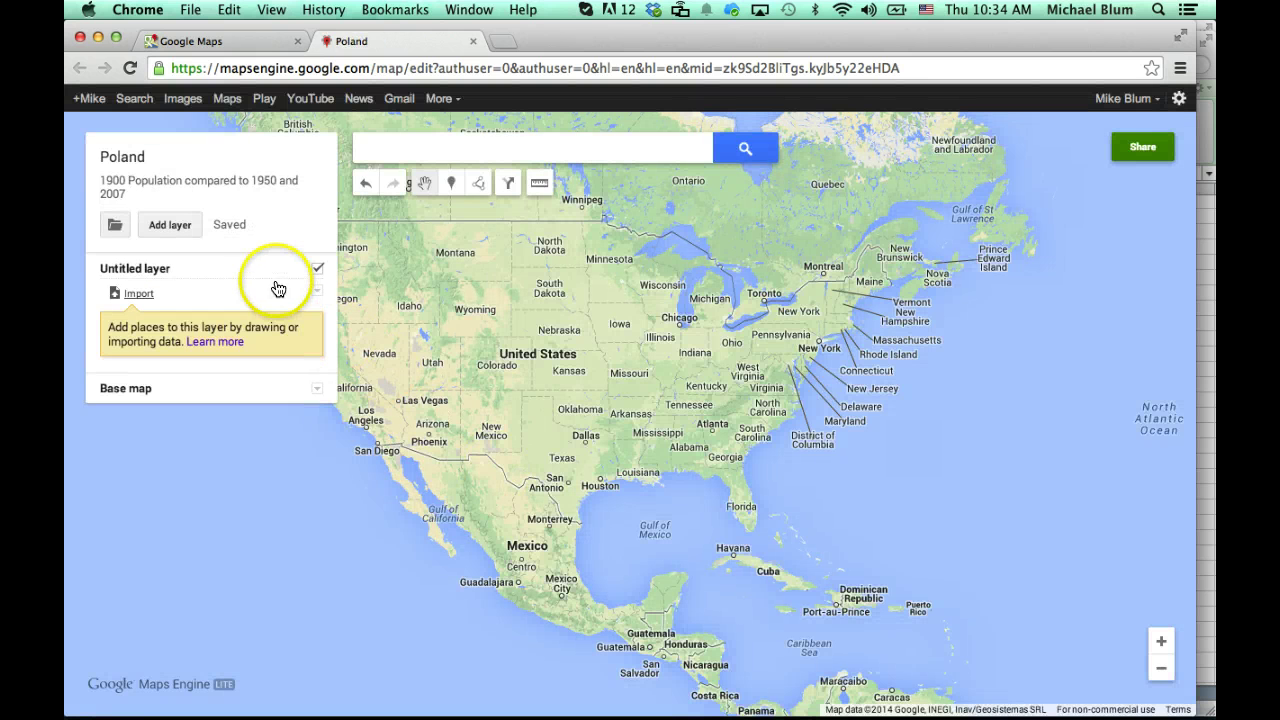
Rename the untitled layer of the map as Population Changes.
{"action": "left_click", "coordinate": [133, 270]}
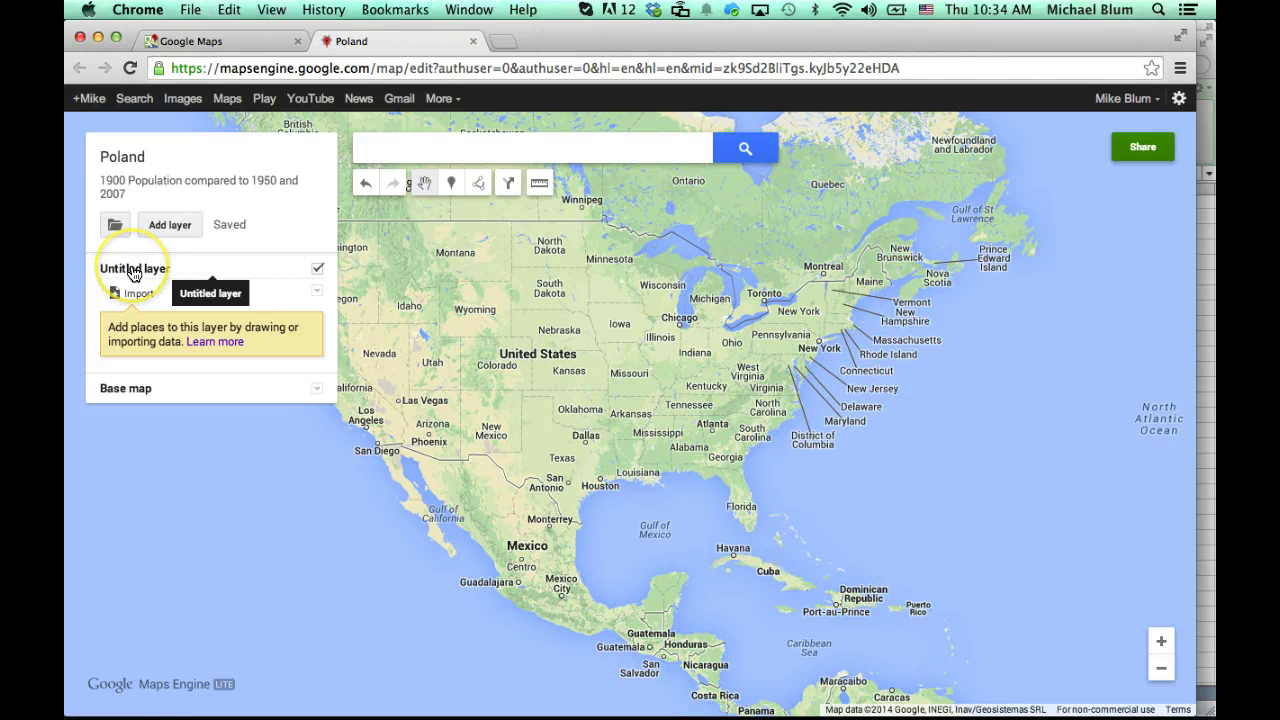
{"action": "left_click", "coordinate": [133, 270]}
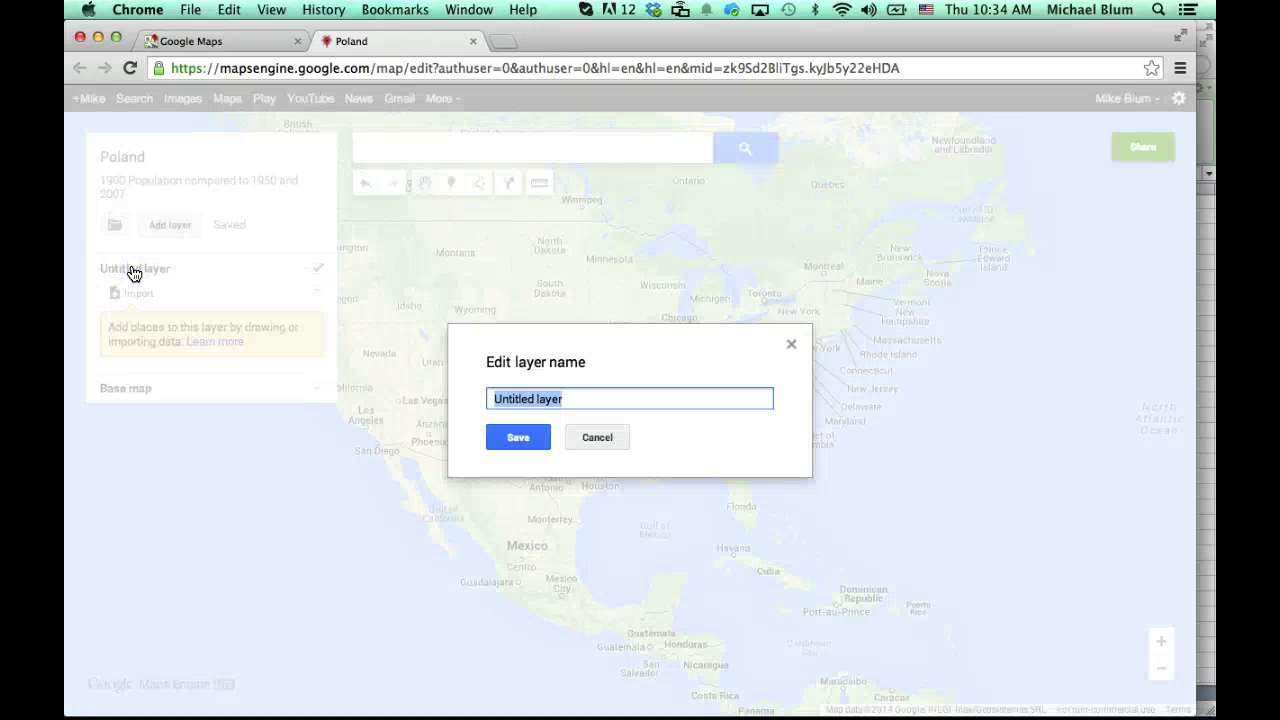
{"action": "type", "text": "Population"}
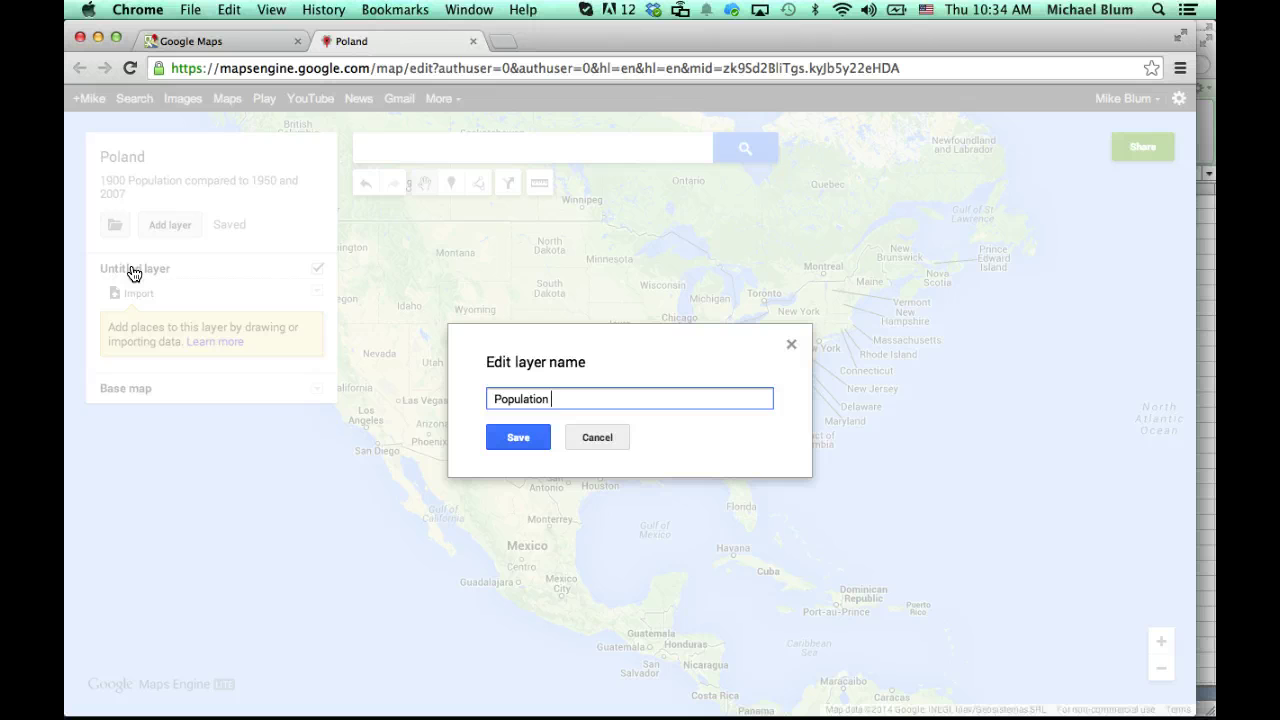
{"action": "type", "text": " Changes"}
{"action": "left_click", "coordinate": [518, 437]}
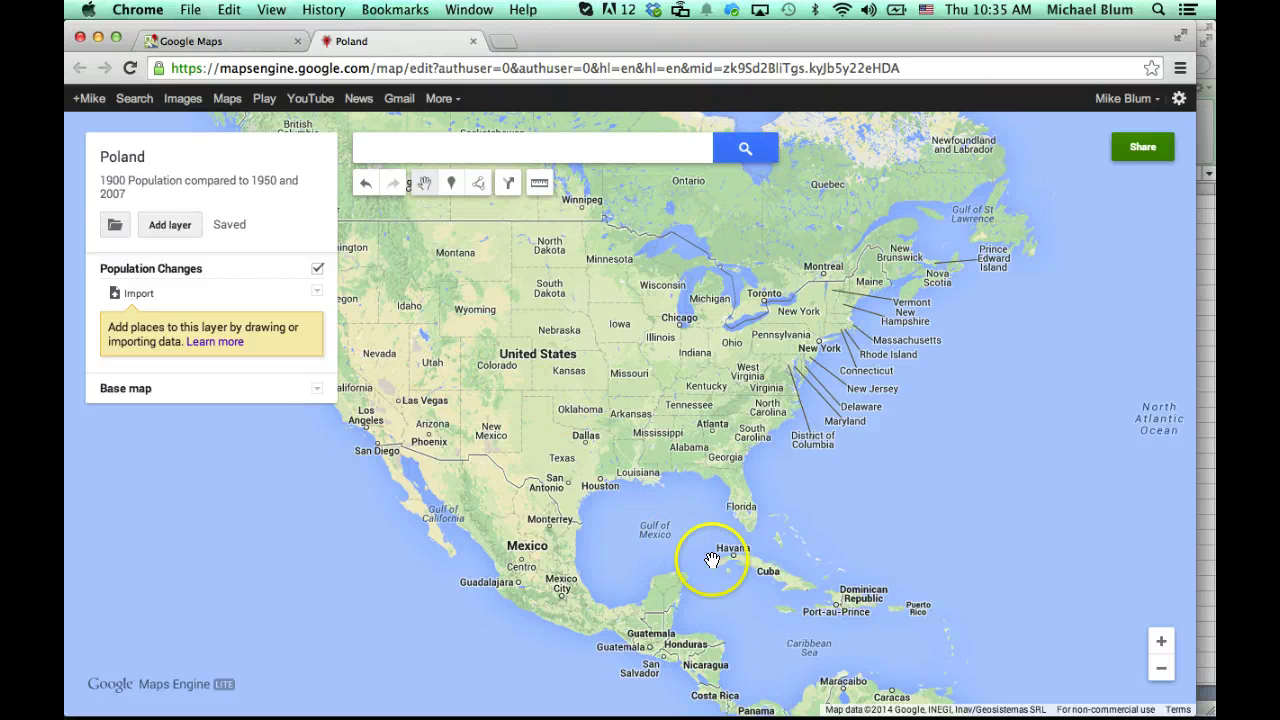
Switch to the poland population percentages workbook in Excel and review the Title, Town, Region, 2007, 1950 and 1900 columns.
{"action": "mouse_move", "coordinate": [892, 715]}
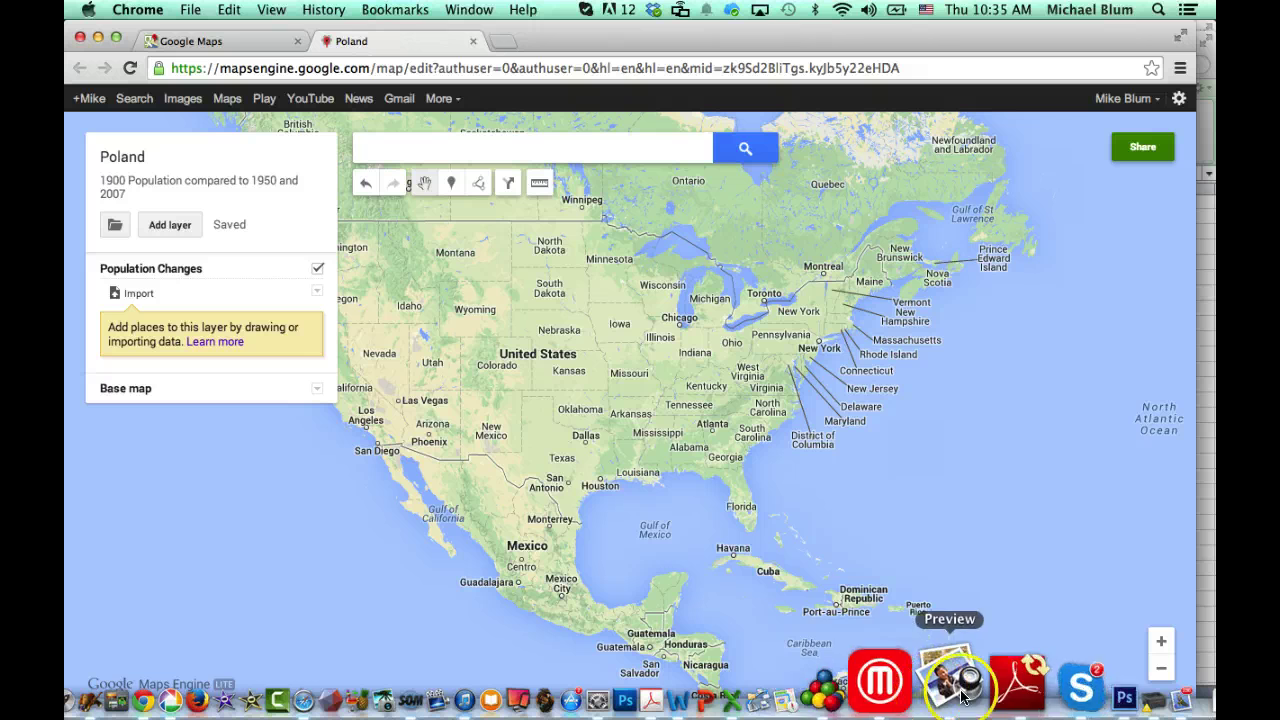
{"action": "left_click", "coordinate": [833, 683]}
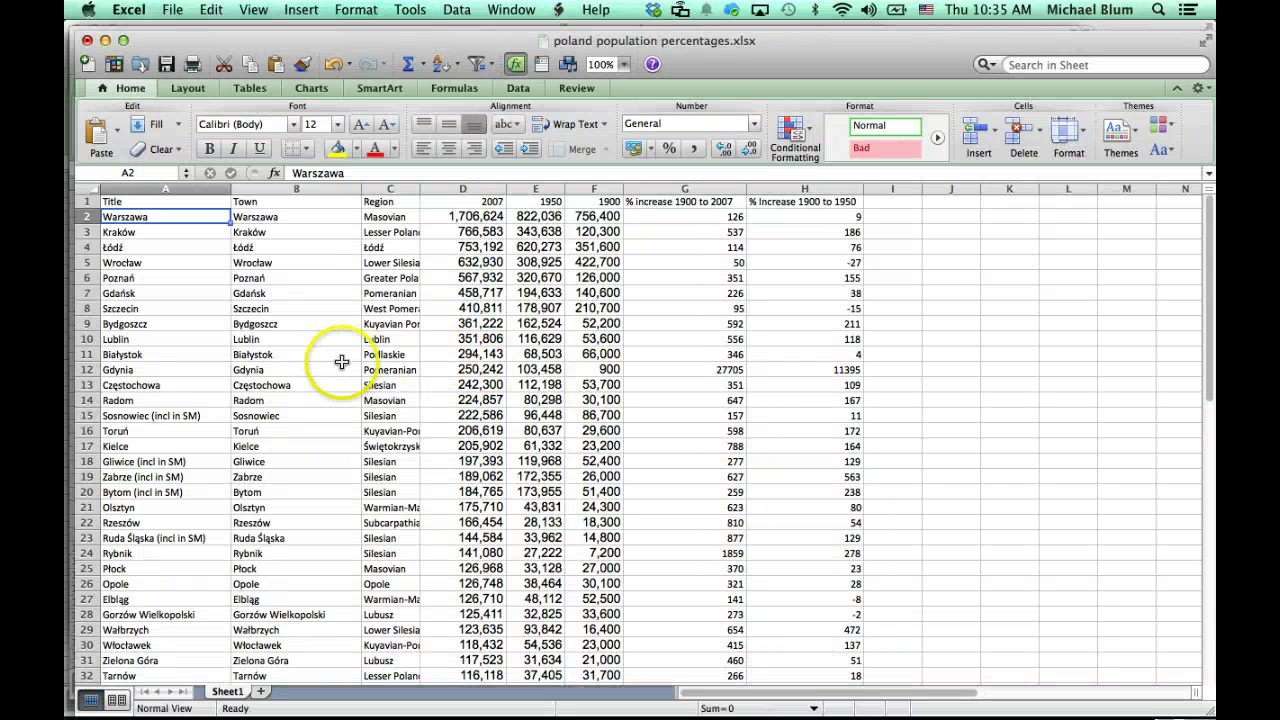
{"action": "left_click", "coordinate": [121, 203]}
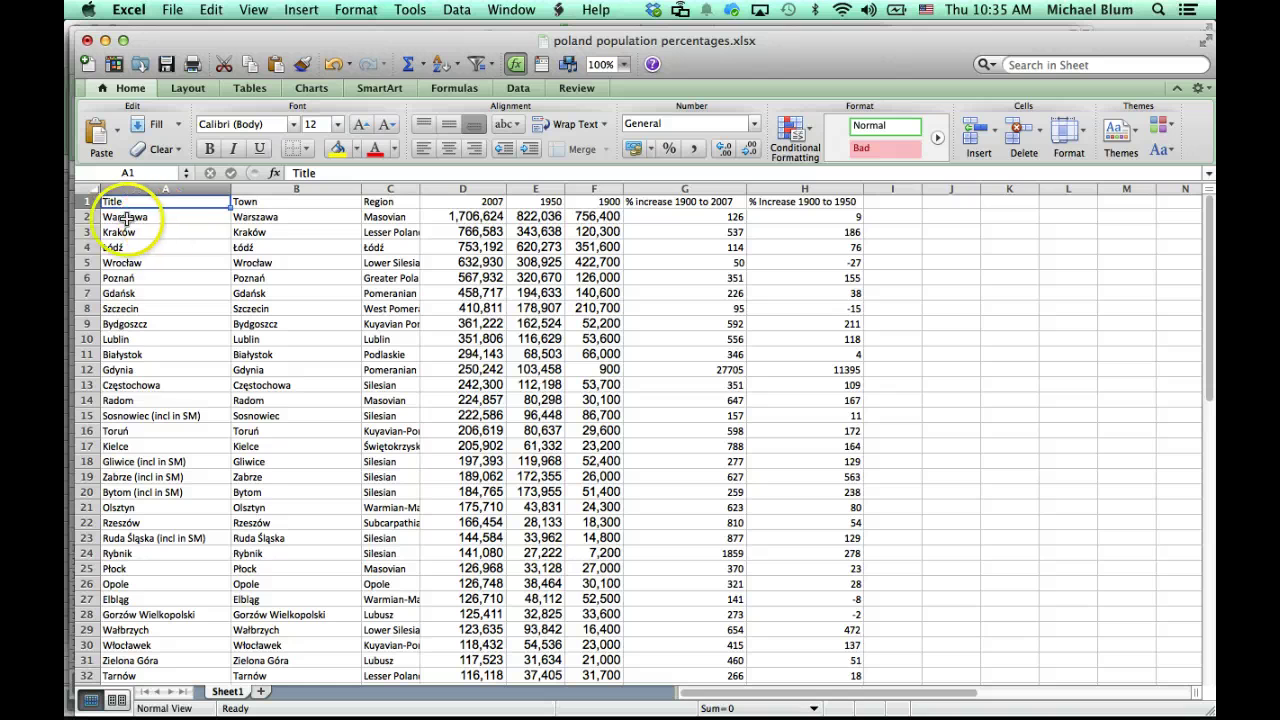
{"action": "left_click", "coordinate": [246, 201]}
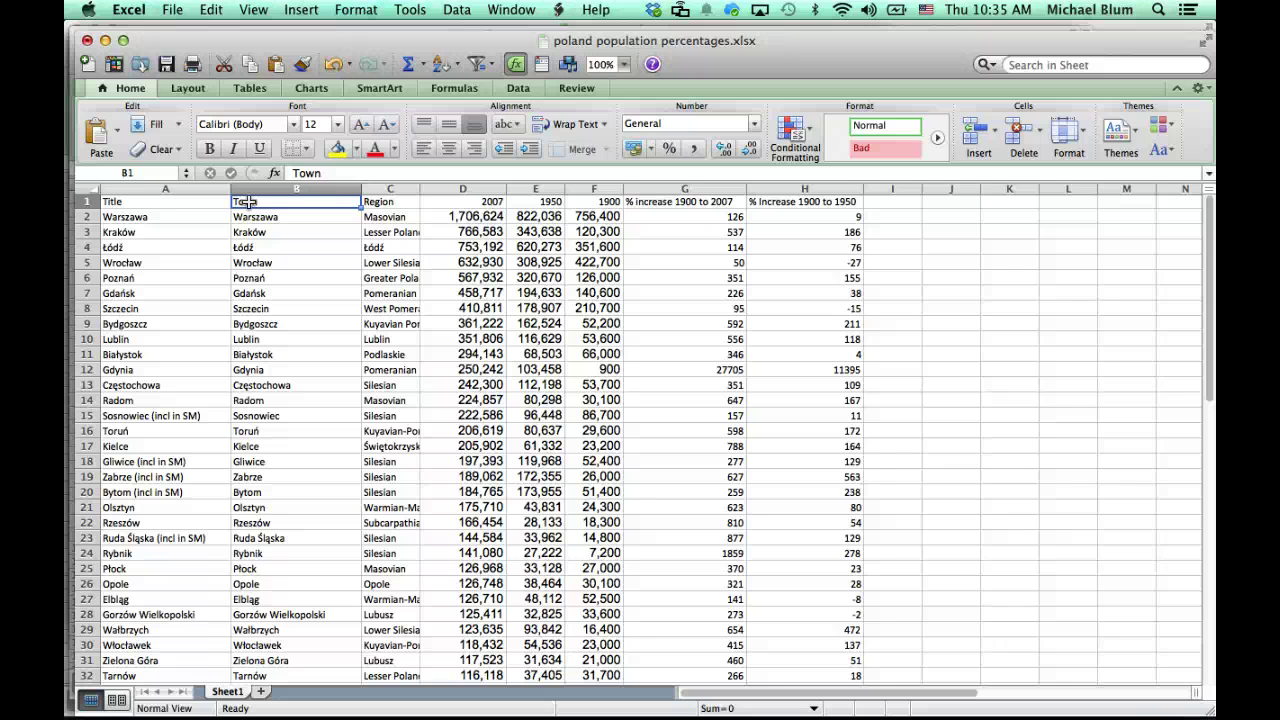
{"action": "left_click", "coordinate": [390, 200]}
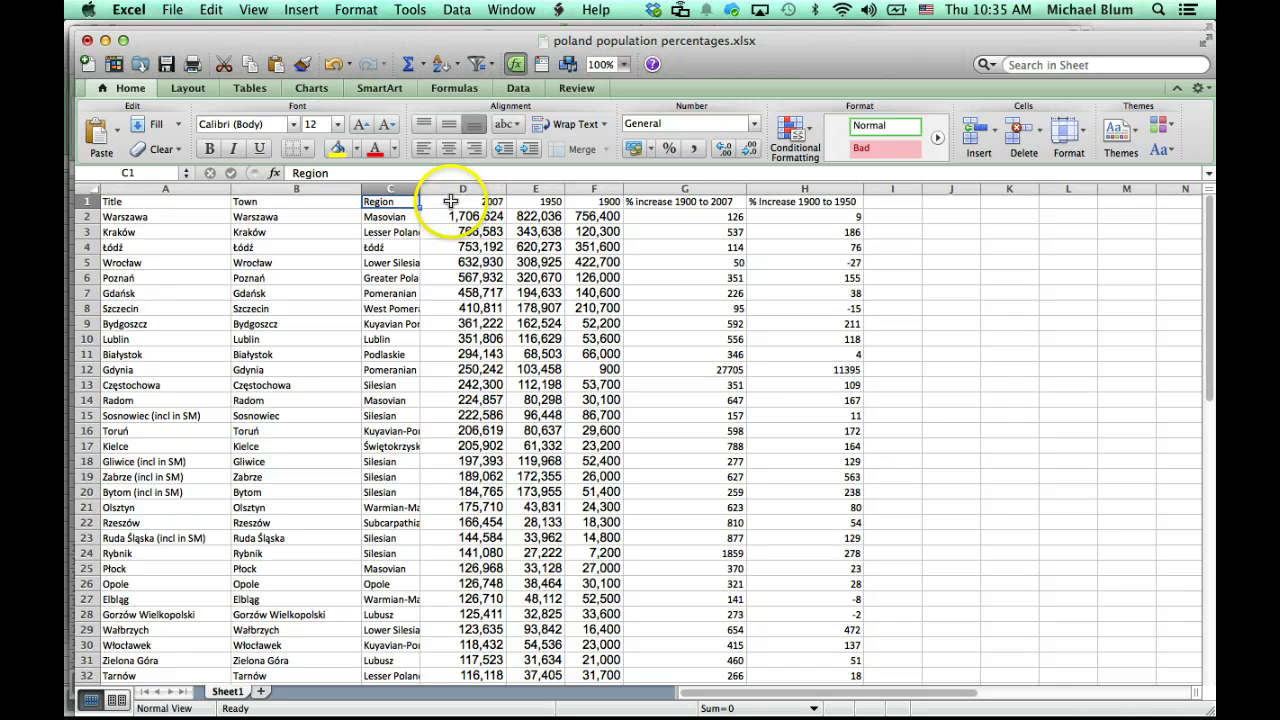
{"action": "left_click_drag", "start_coordinate": [462, 202], "coordinate": [444, 545]}
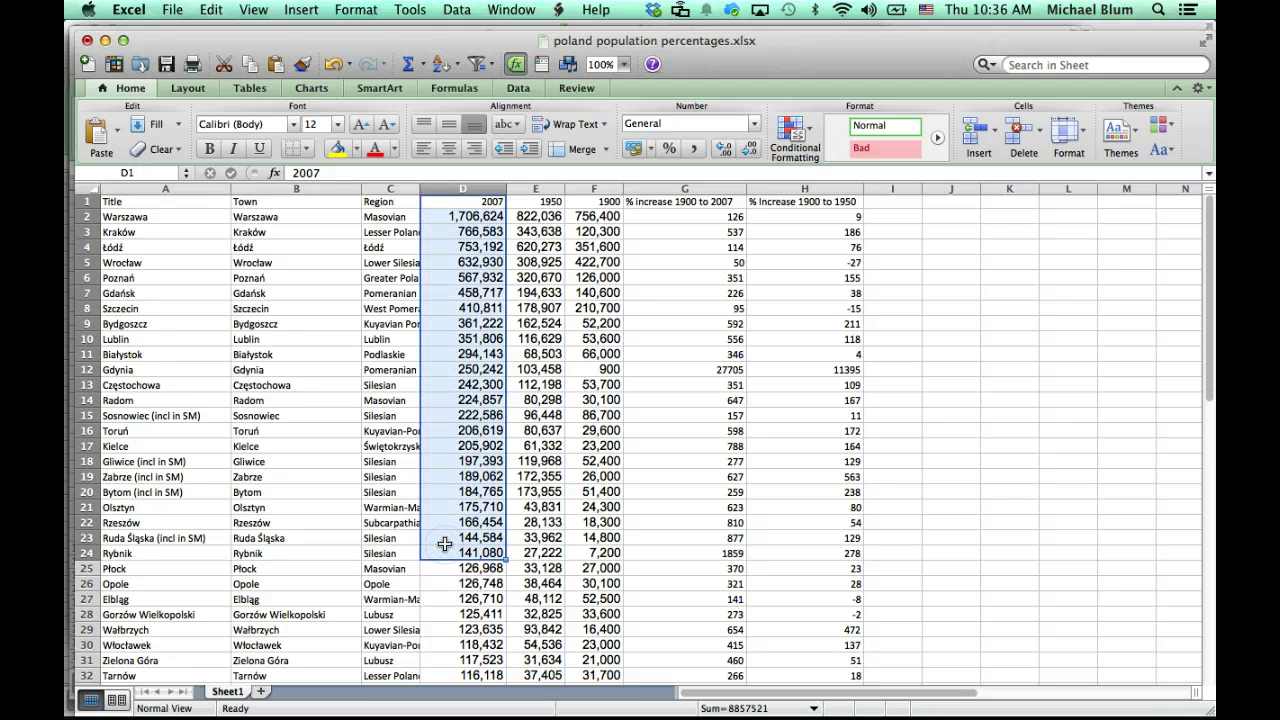
{"action": "left_click", "coordinate": [518, 205]}
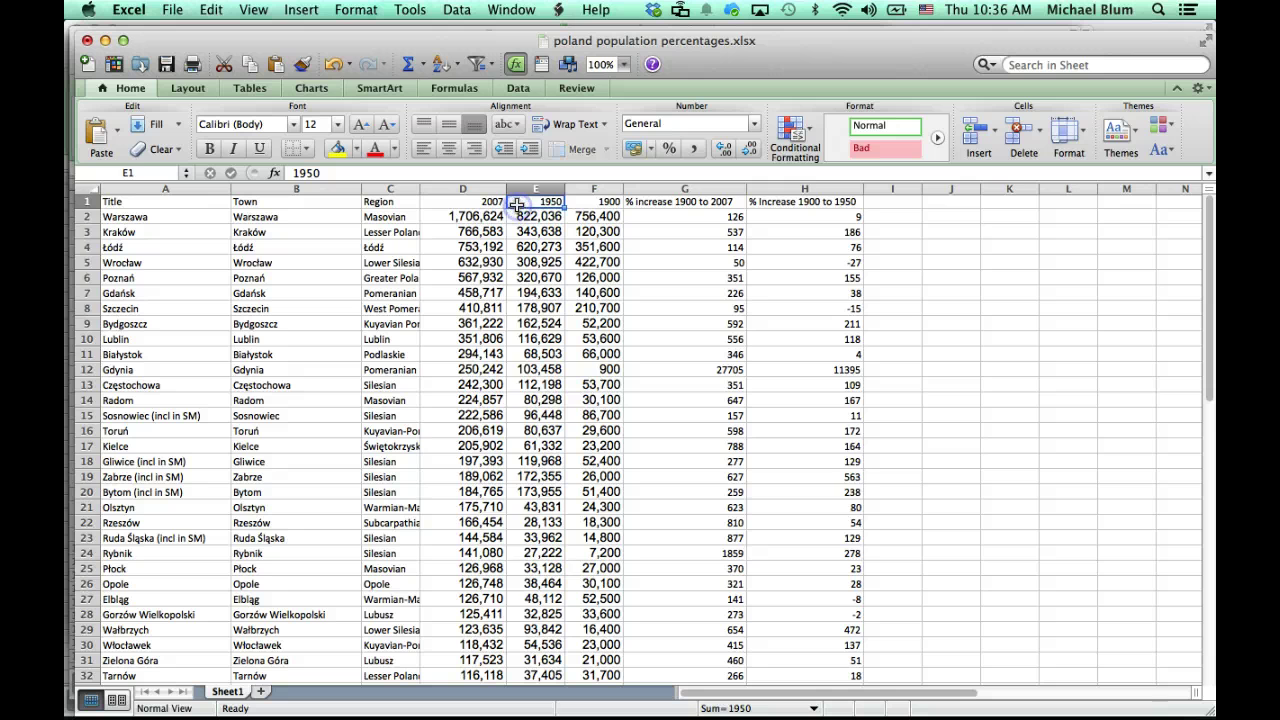
{"action": "left_click_drag", "start_coordinate": [517, 205], "coordinate": [537, 632]}
{"action": "left_click_drag", "start_coordinate": [580, 200], "coordinate": [578, 614]}
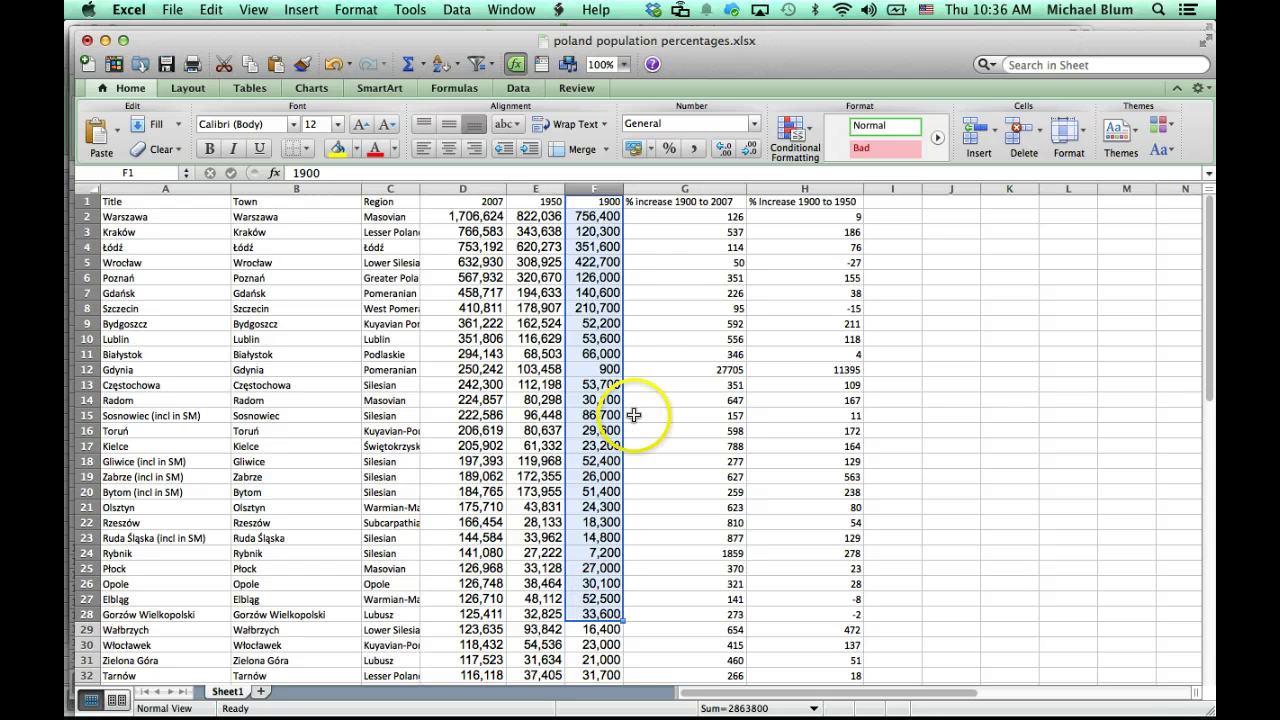
Examine the two percentage-increase columns and the formulas behind Warszawa's 1900 to 2007 value and Wrocław's 1900 to 1950 value.
{"action": "left_click", "coordinate": [657, 201]}
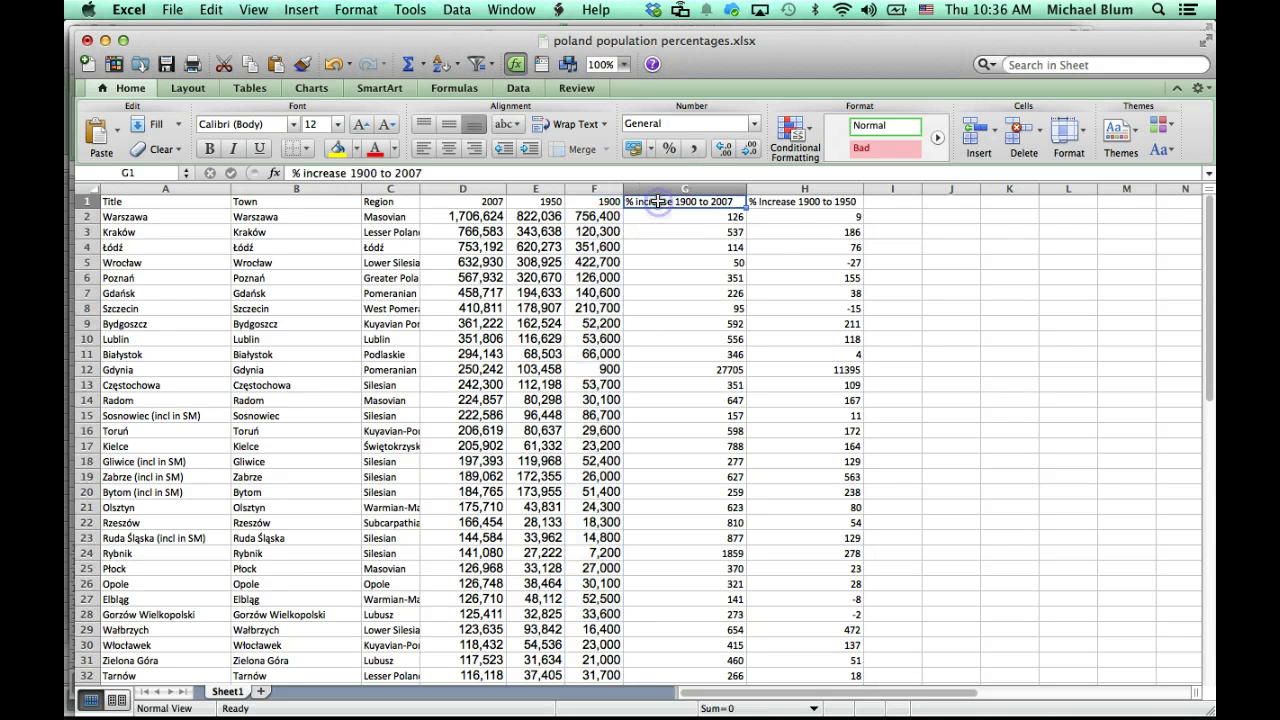
{"action": "left_click", "coordinate": [763, 201]}
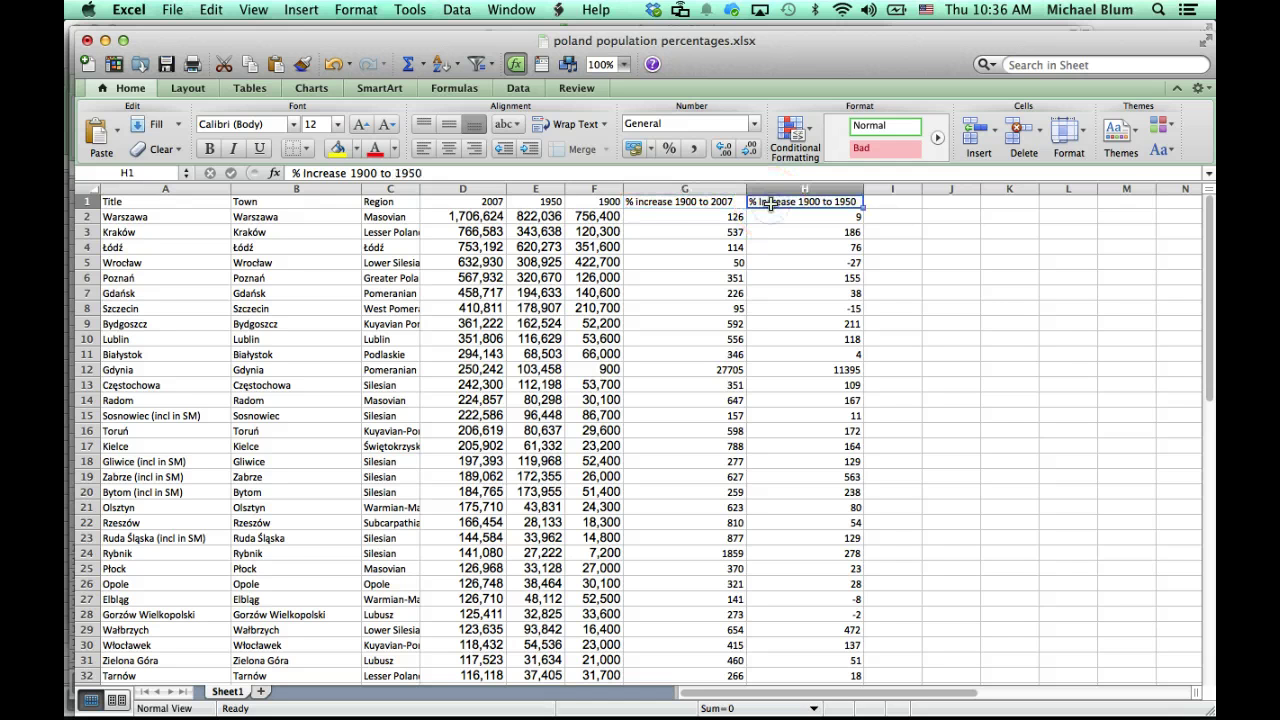
{"action": "left_click", "coordinate": [649, 216]}
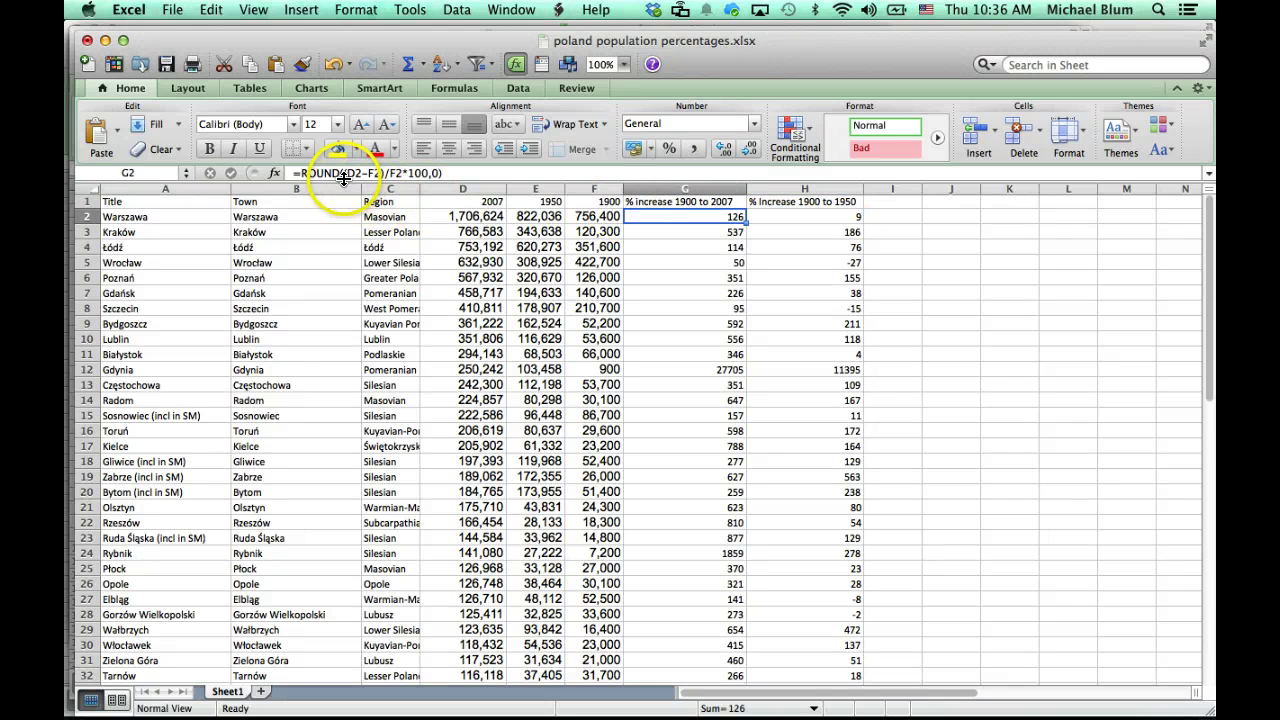
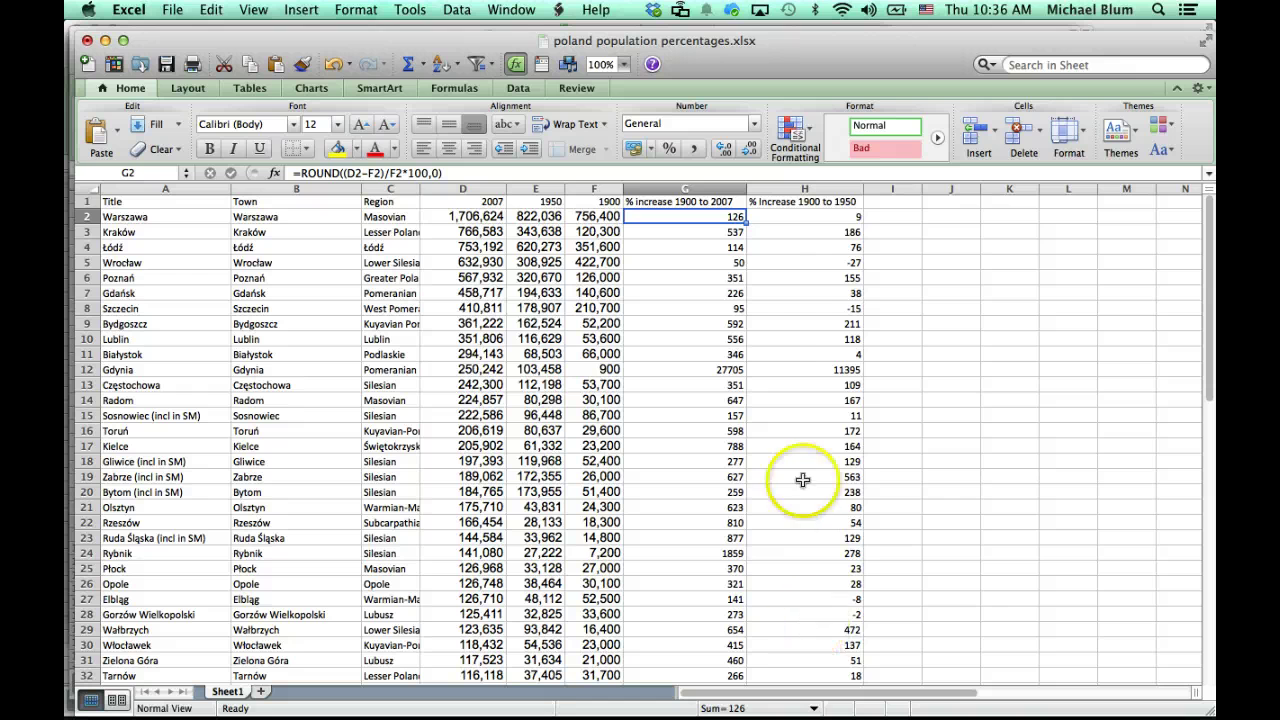
{"action": "left_click", "coordinate": [801, 263]}
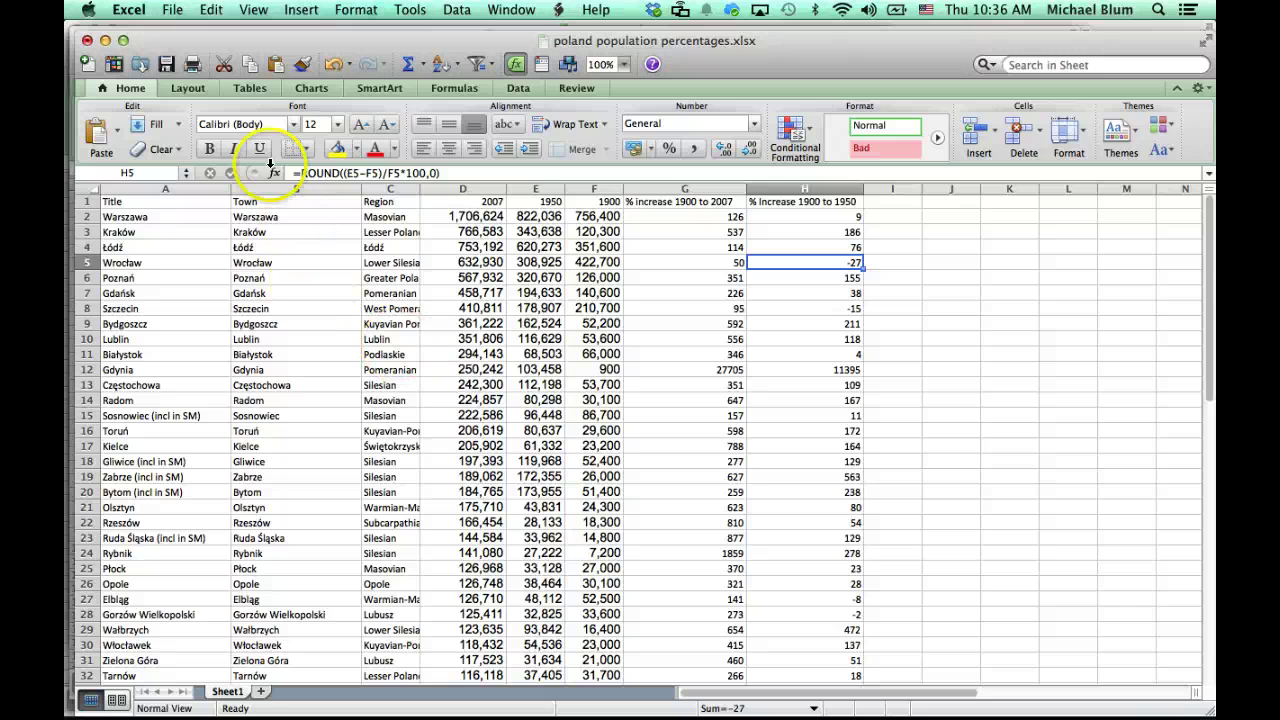
Save the workbook to the Desktop as poland population percentages in Excel Workbook (.xlsx) format, replacing the existing file.
{"action": "left_click", "coordinate": [172, 11]}
{"action": "left_click", "coordinate": [197, 165]}
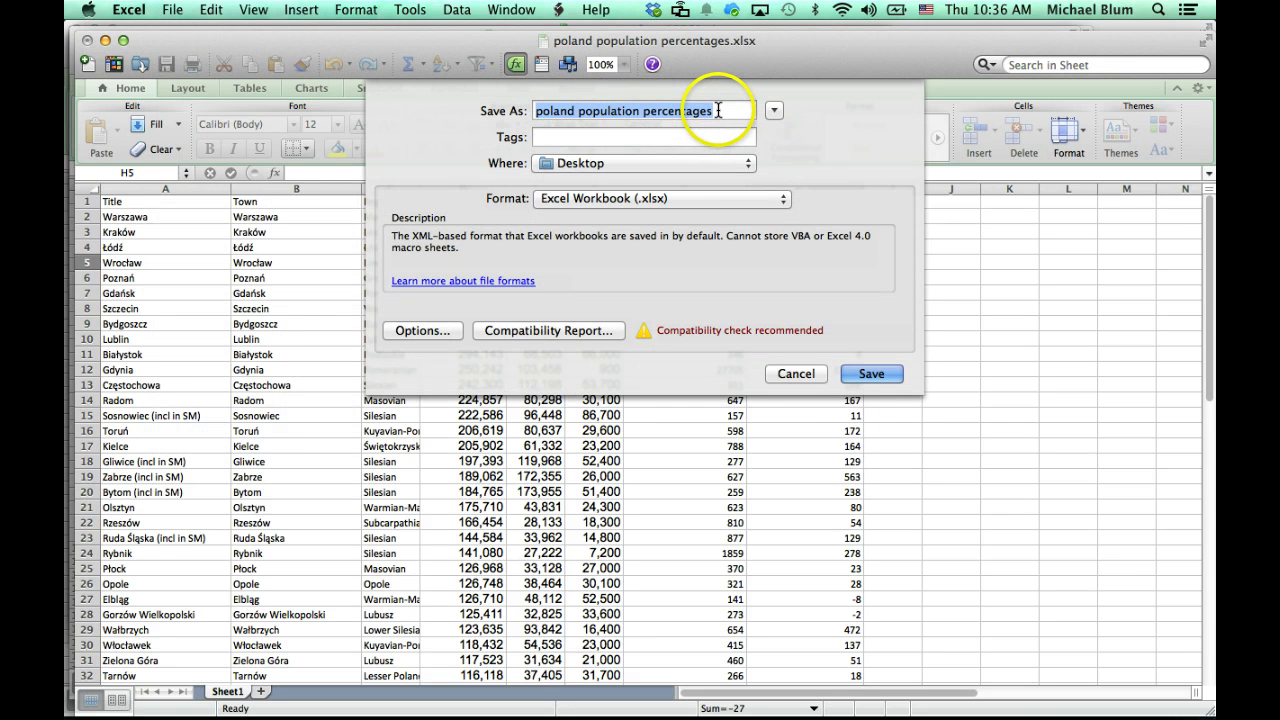
{"action": "left_click", "coordinate": [868, 375]}
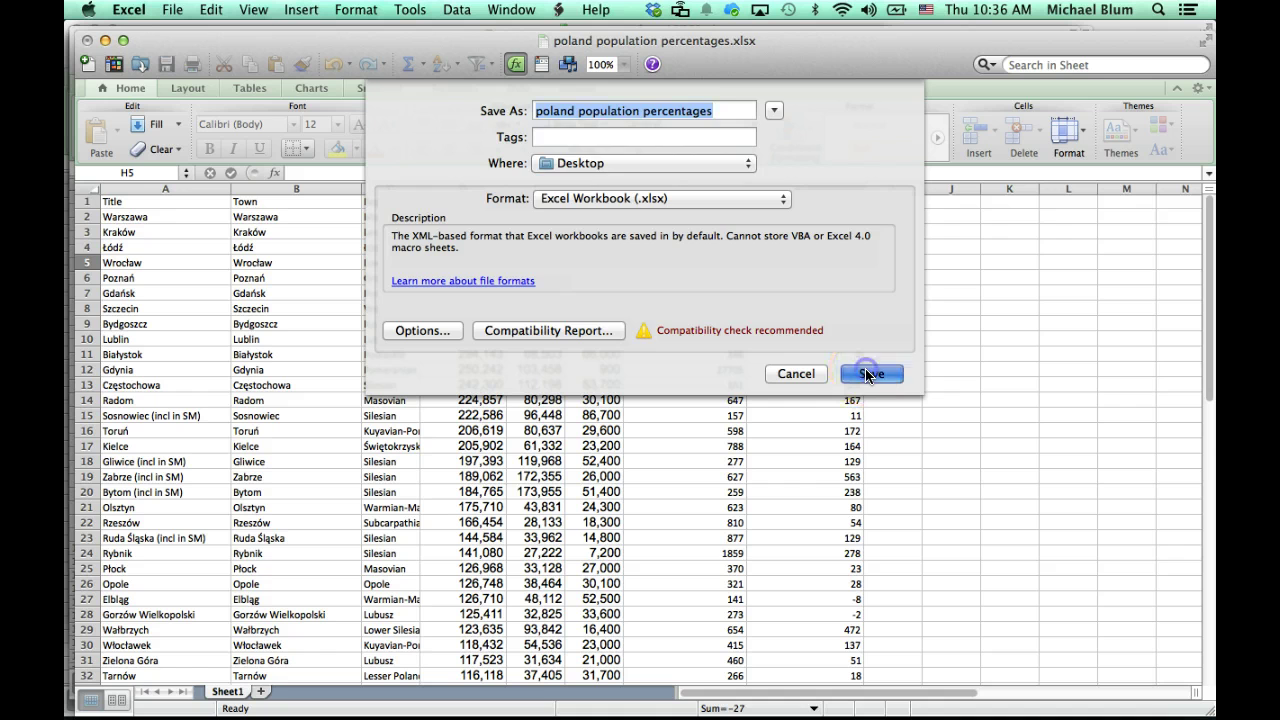
{"action": "left_click", "coordinate": [761, 187]}
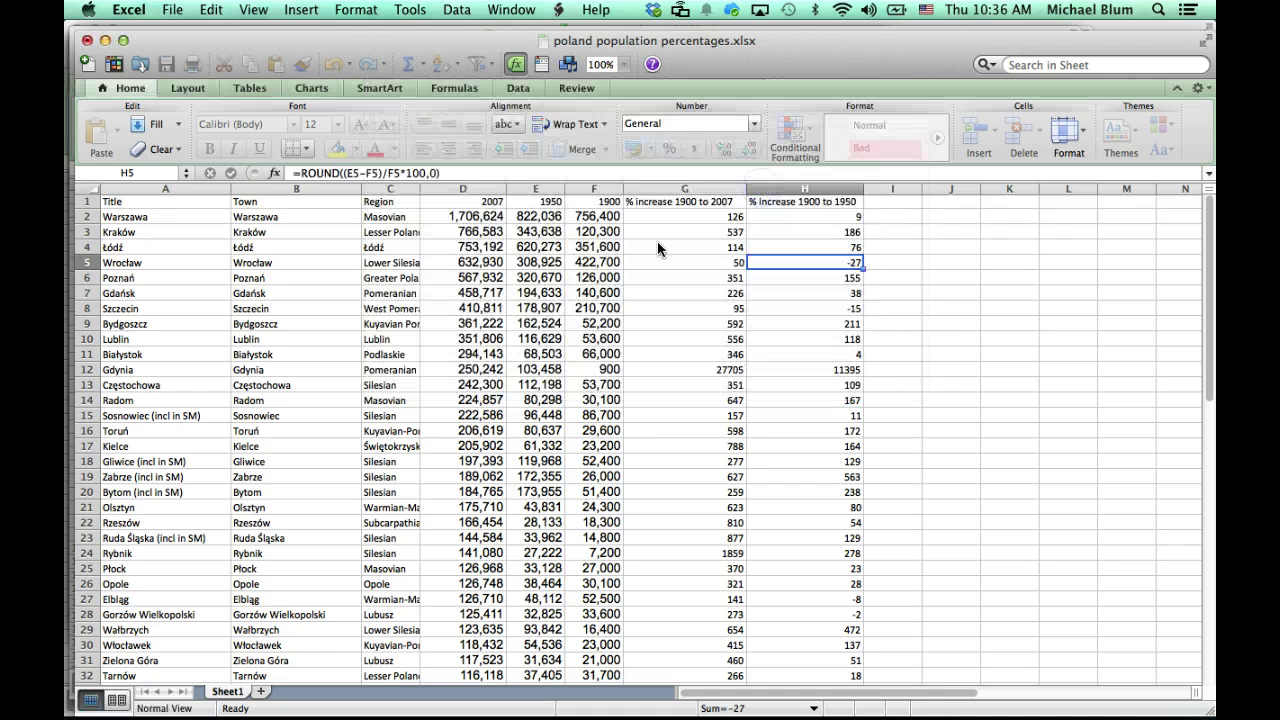
Switch back to the Poland map in Chrome and import the poland population percentages file from the Desktop into the Population Changes layer.
{"action": "mouse_move", "coordinate": [437, 714]}
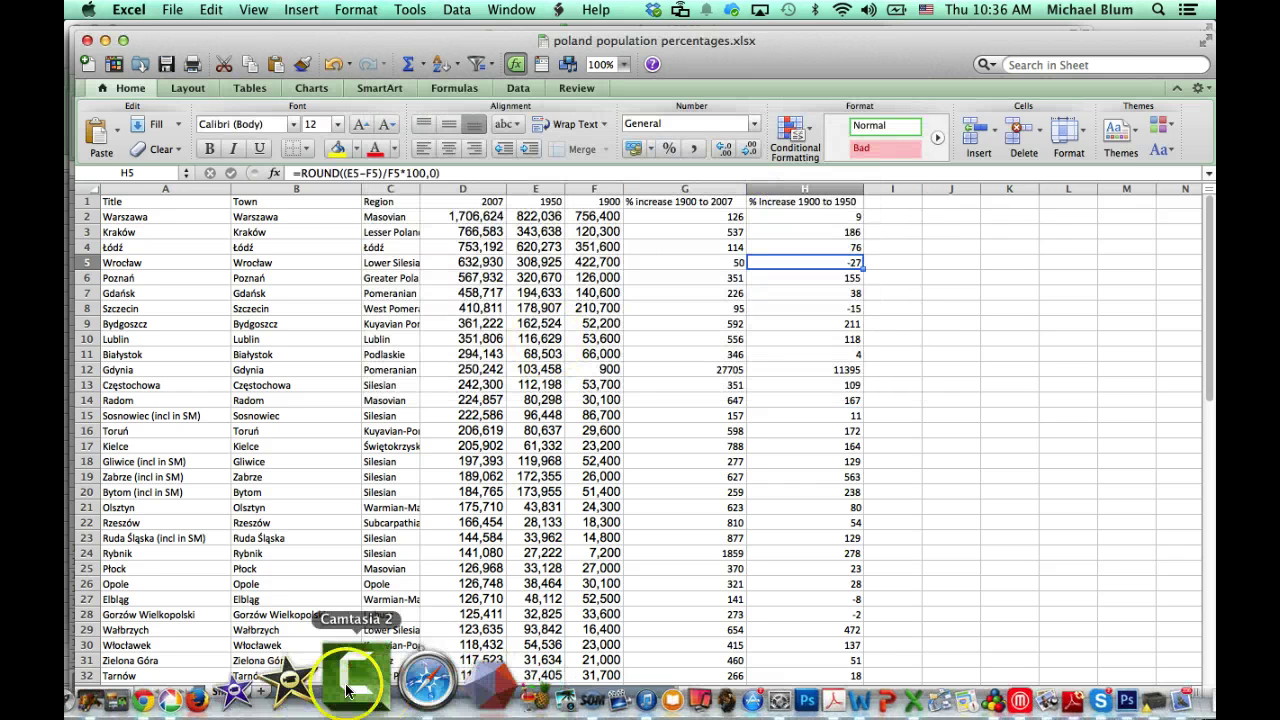
{"action": "left_click", "coordinate": [242, 688]}
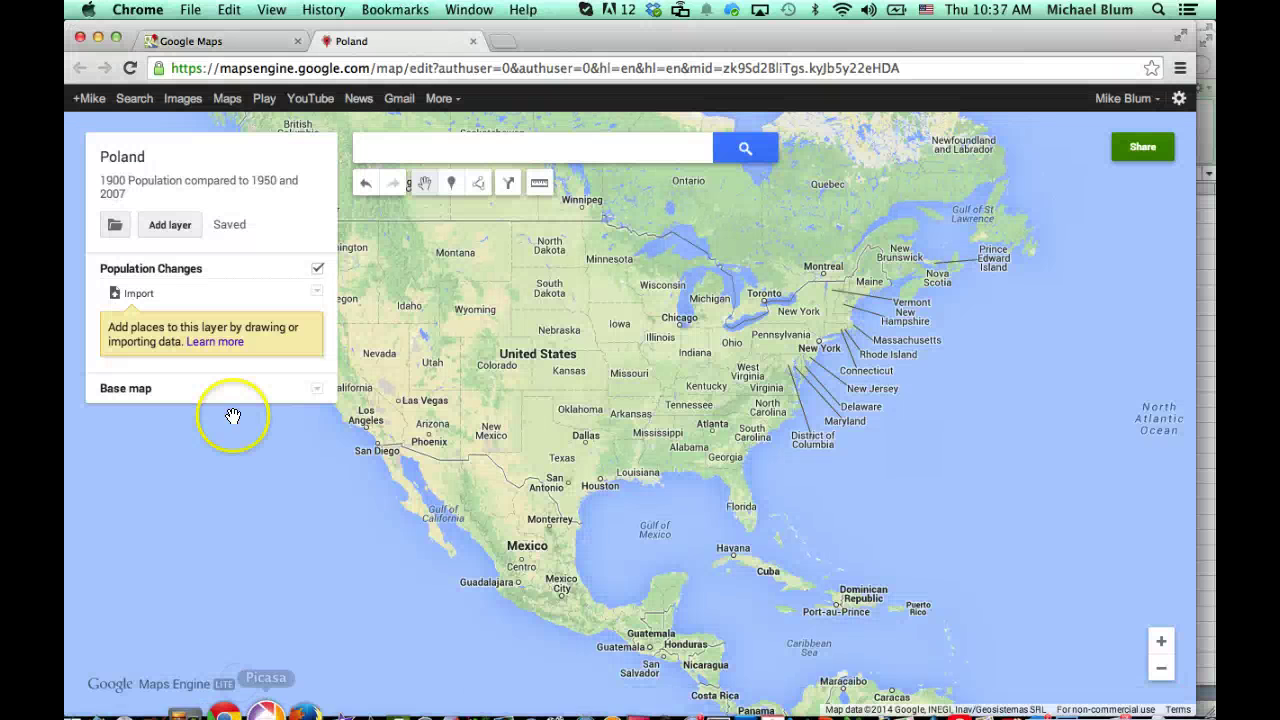
{"action": "left_click", "coordinate": [138, 296]}
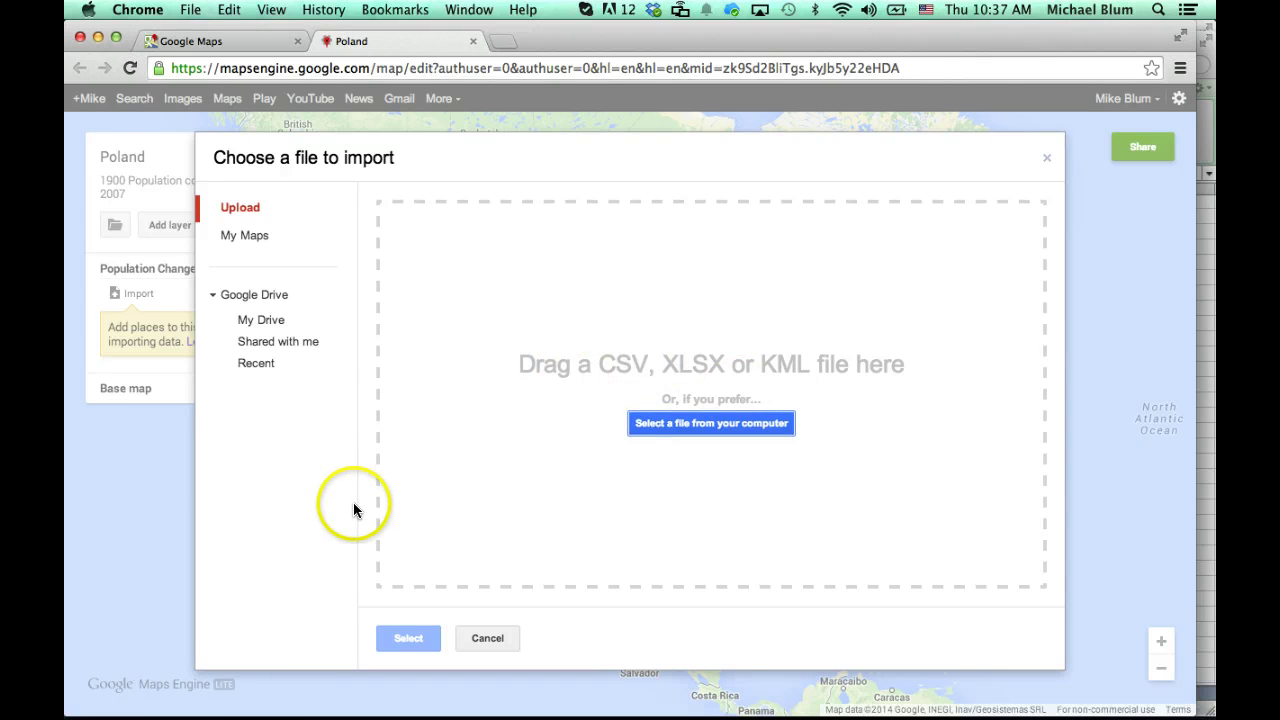
{"action": "mouse_move", "coordinate": [195, 683]}
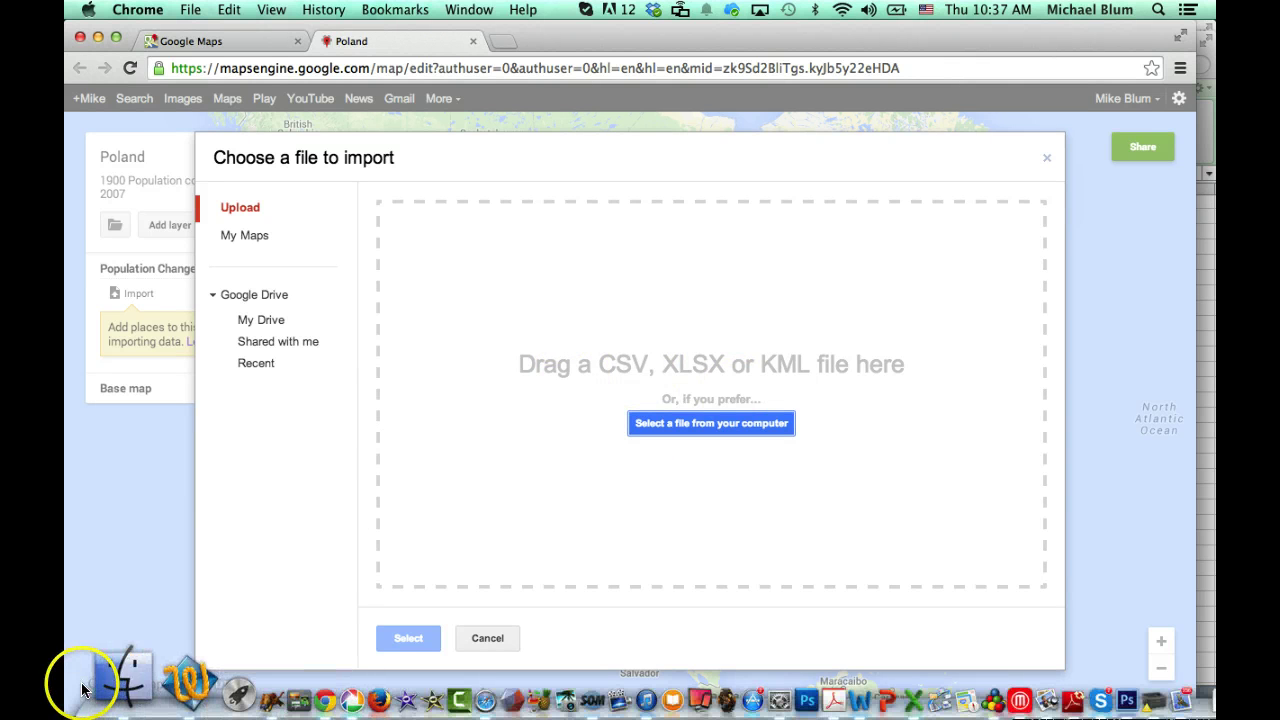
{"action": "left_click", "coordinate": [97, 685]}
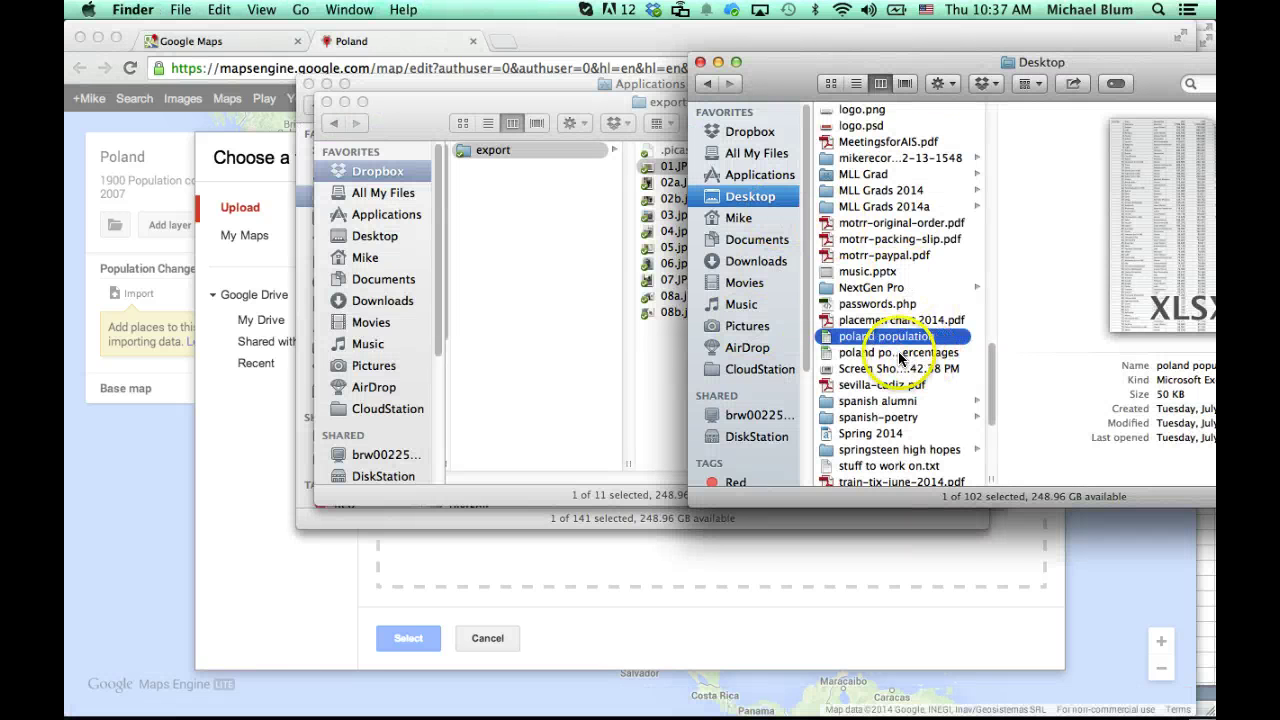
{"action": "left_click_drag", "start_coordinate": [900, 357], "coordinate": [658, 555]}
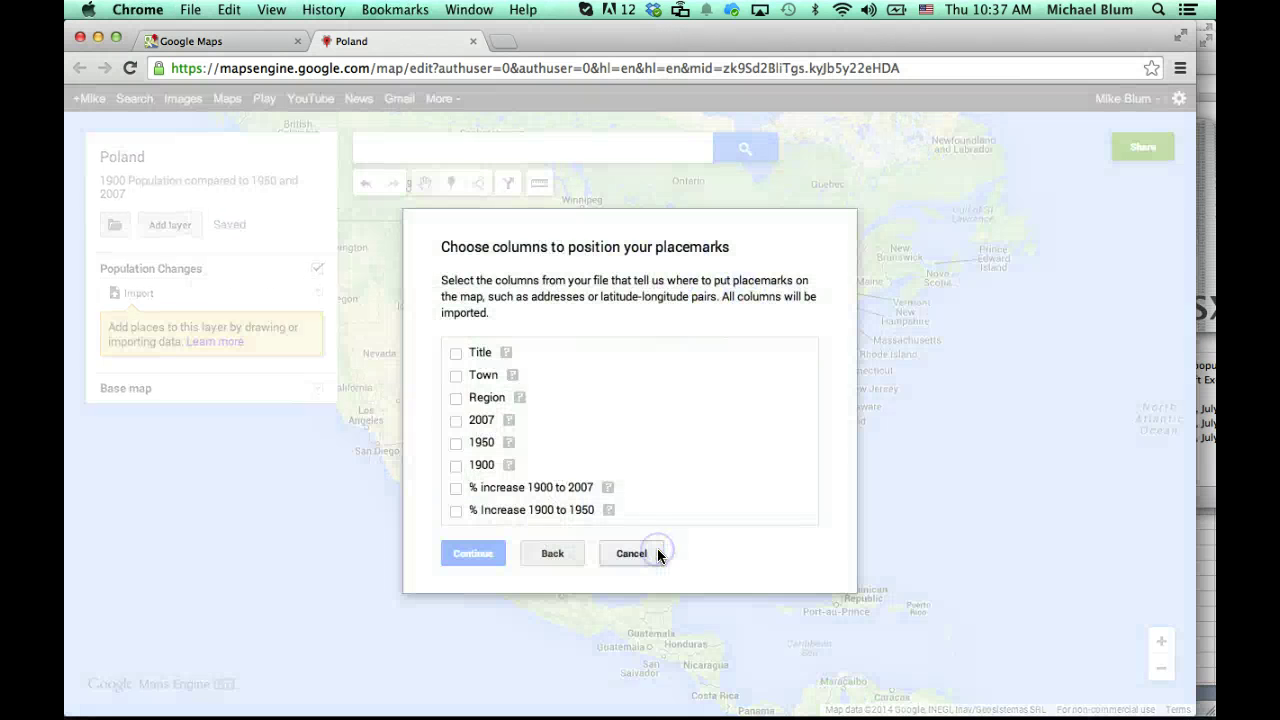
Position the imported placemarks by the Town column, title the markers with the Title column, and finish the import.
{"action": "left_click", "coordinate": [634, 389]}
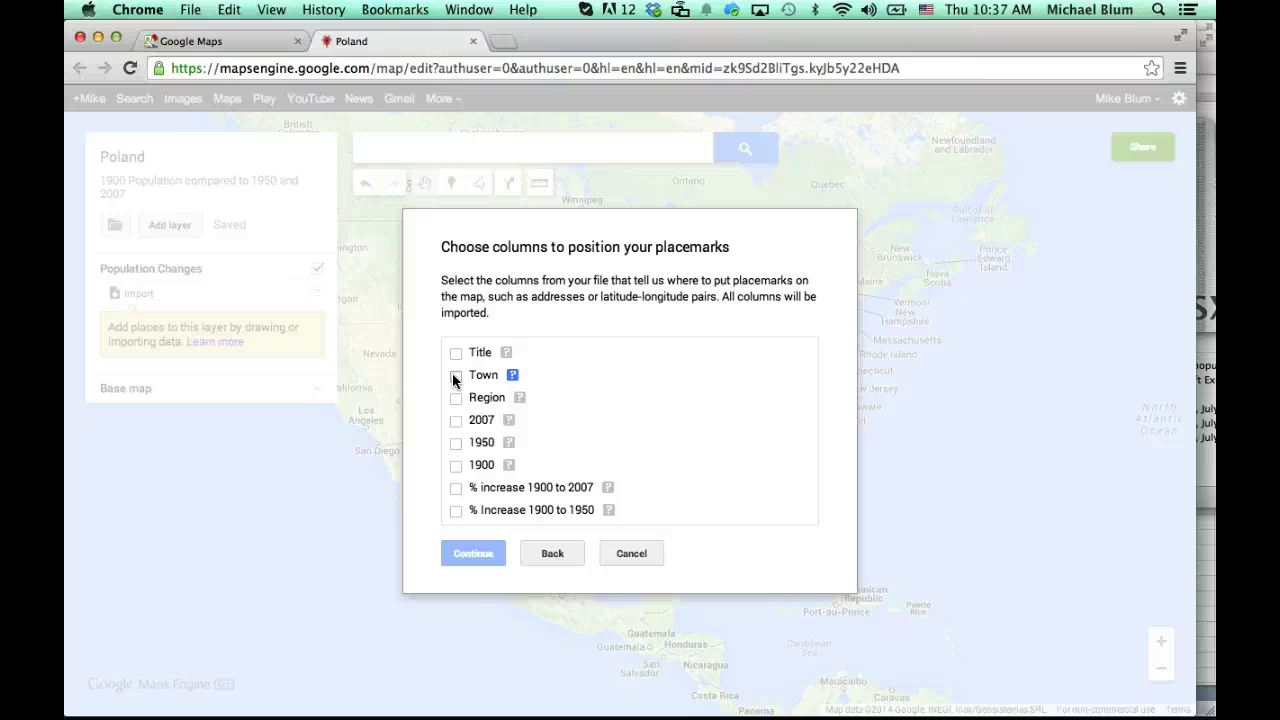
{"action": "left_click", "coordinate": [455, 377]}
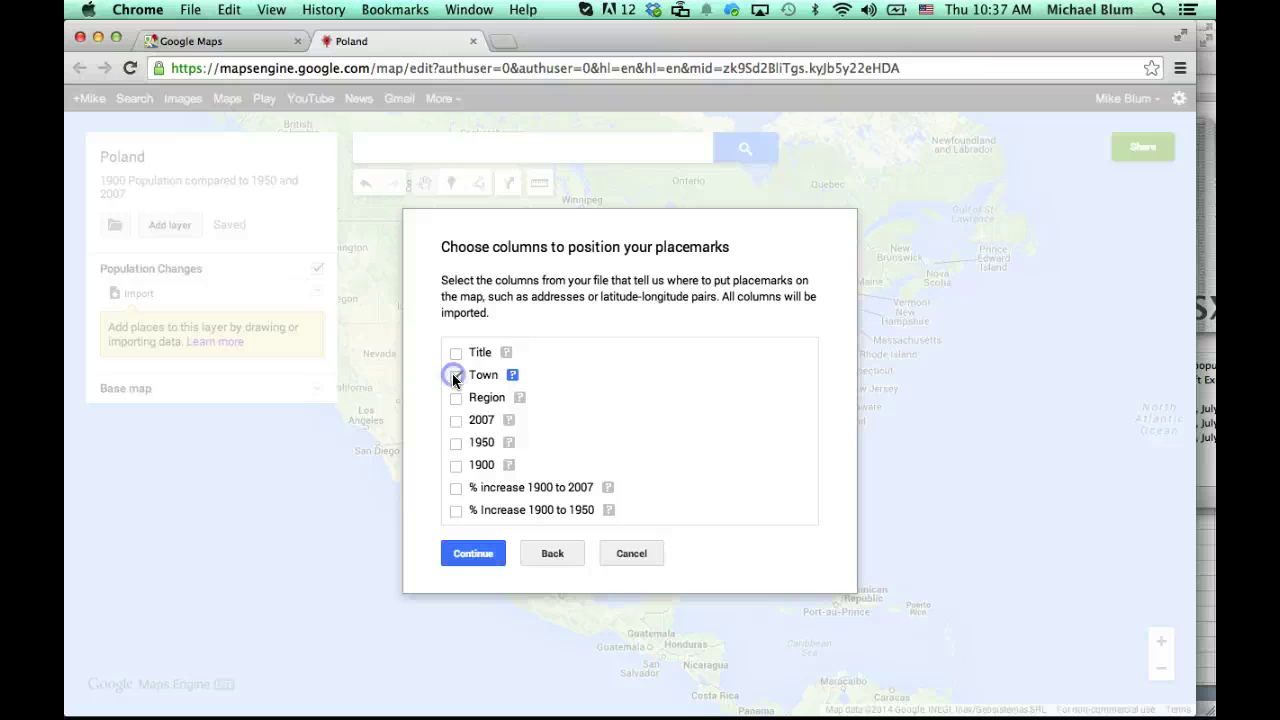
{"action": "left_click", "coordinate": [466, 558]}
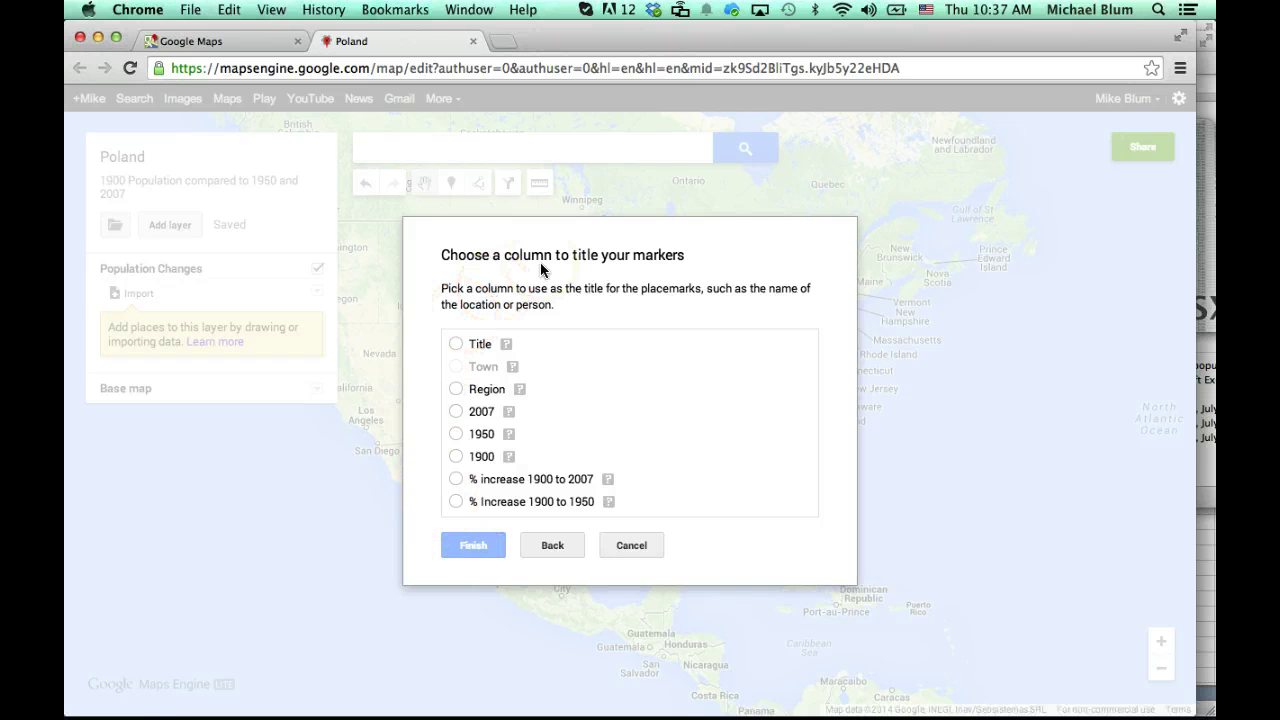
{"action": "left_click", "coordinate": [456, 344]}
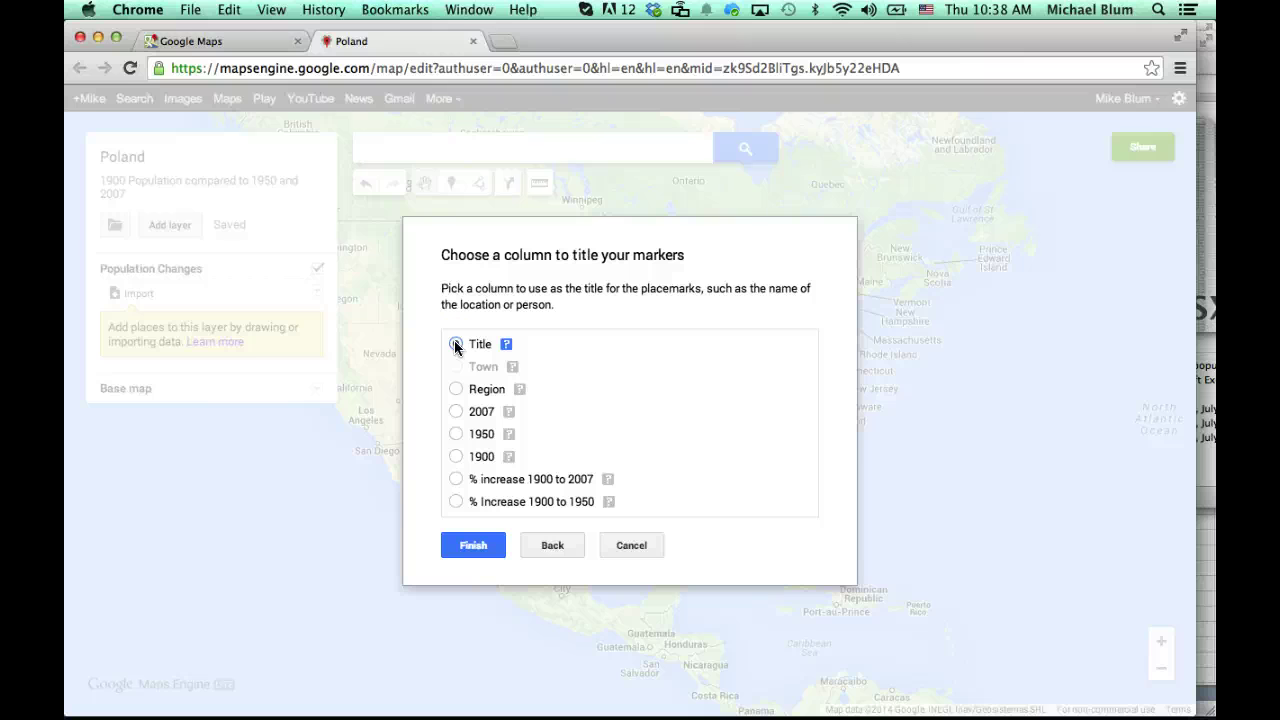
{"action": "left_click", "coordinate": [468, 548]}
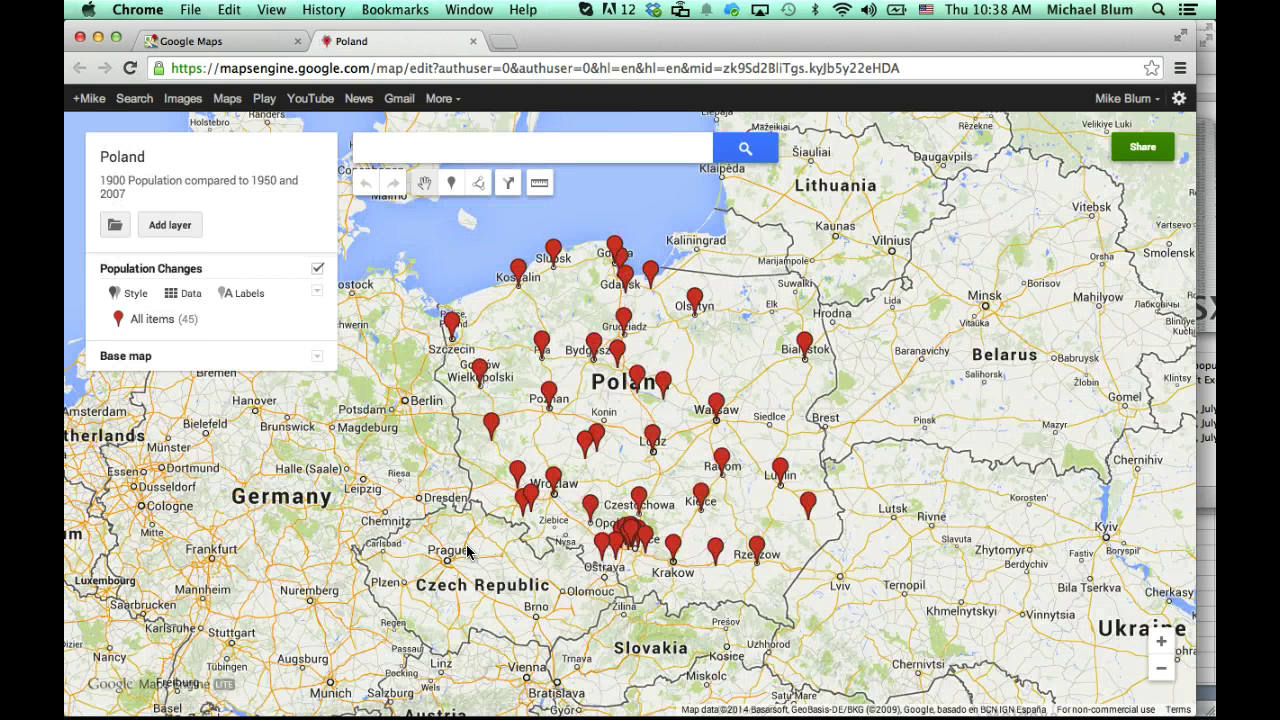
Examine the Słupsk placemark's population details and the data table of the Population Changes layer.
{"action": "left_click", "coordinate": [211, 336]}
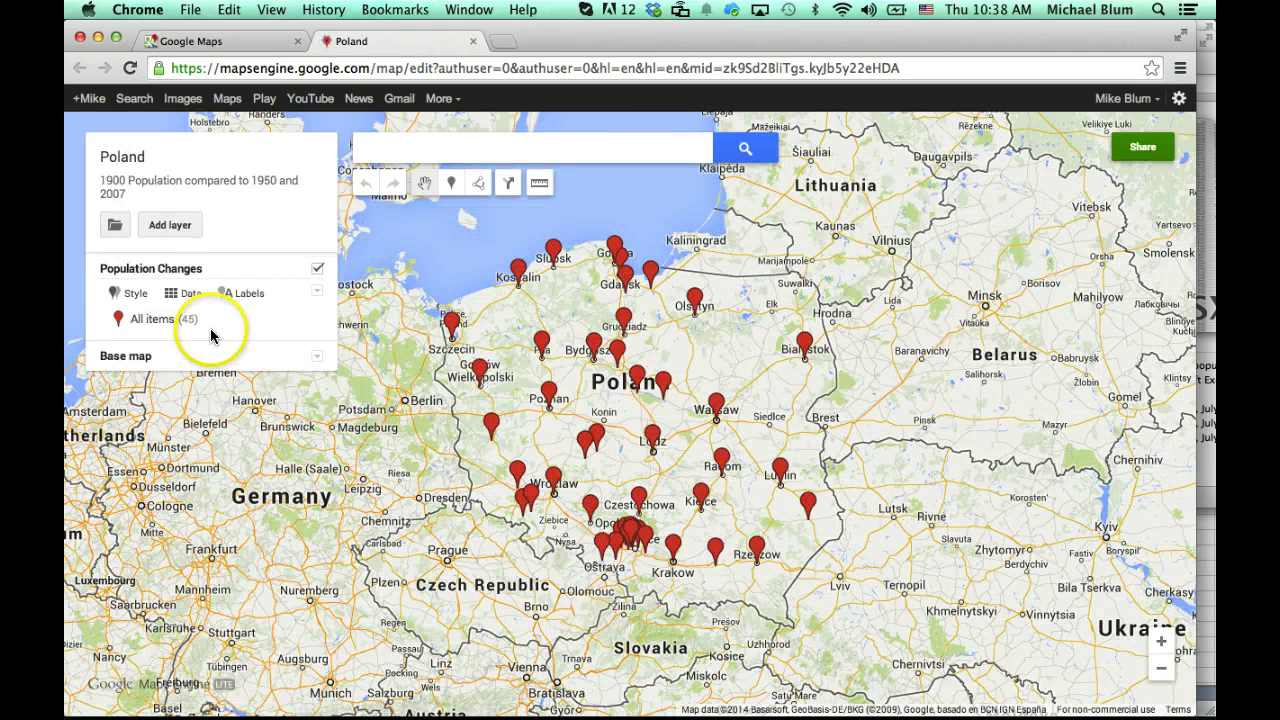
{"action": "left_click", "coordinate": [553, 254]}
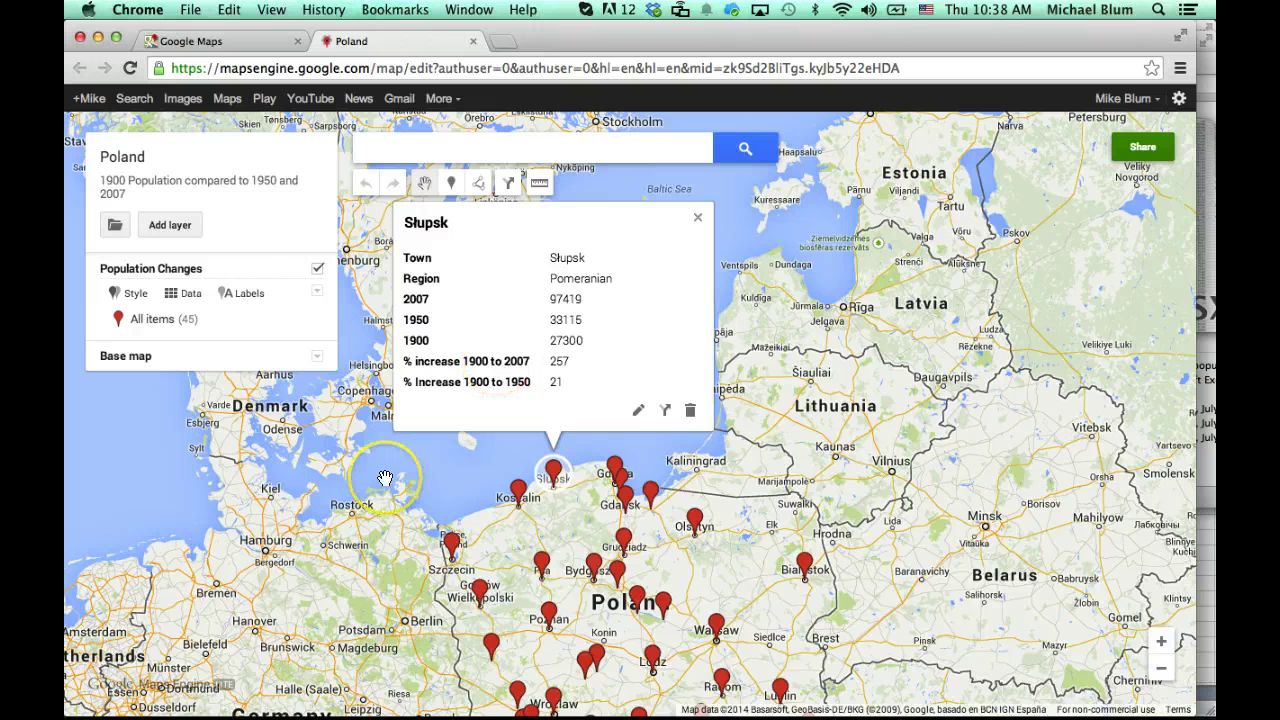
{"action": "left_click", "coordinate": [698, 217]}
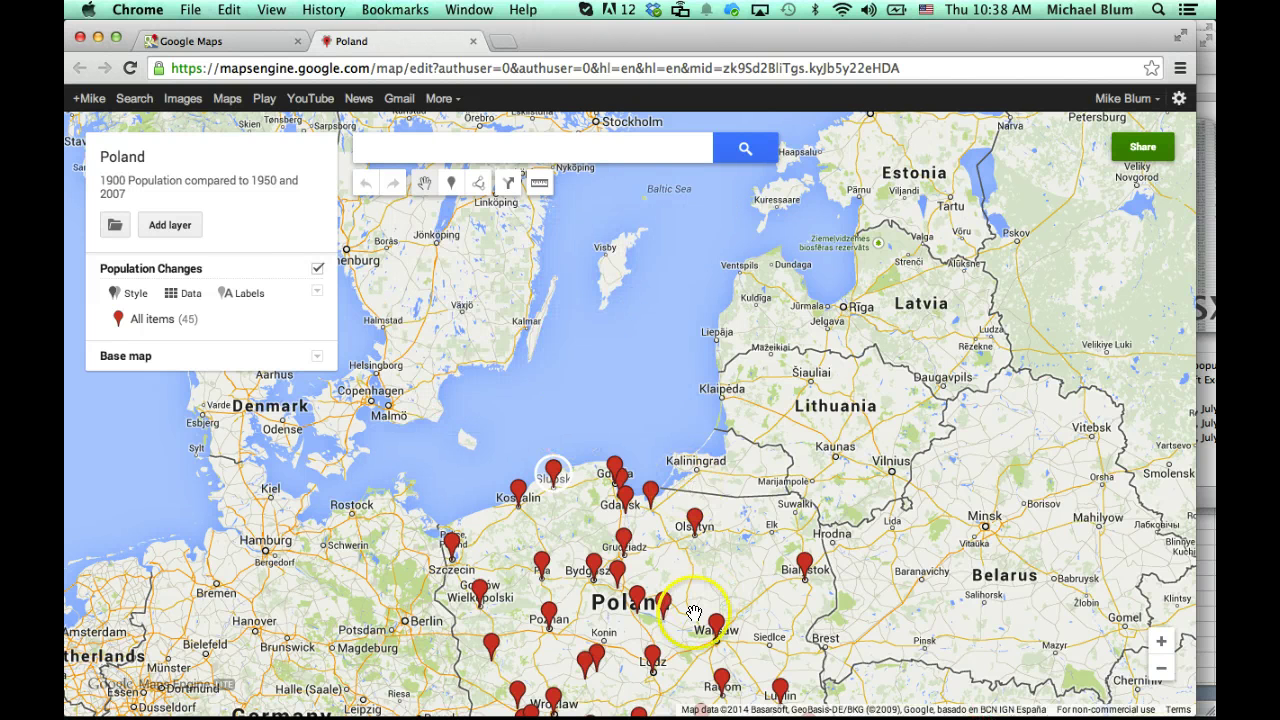
{"action": "left_click_drag", "start_coordinate": [691, 603], "coordinate": [718, 418]}
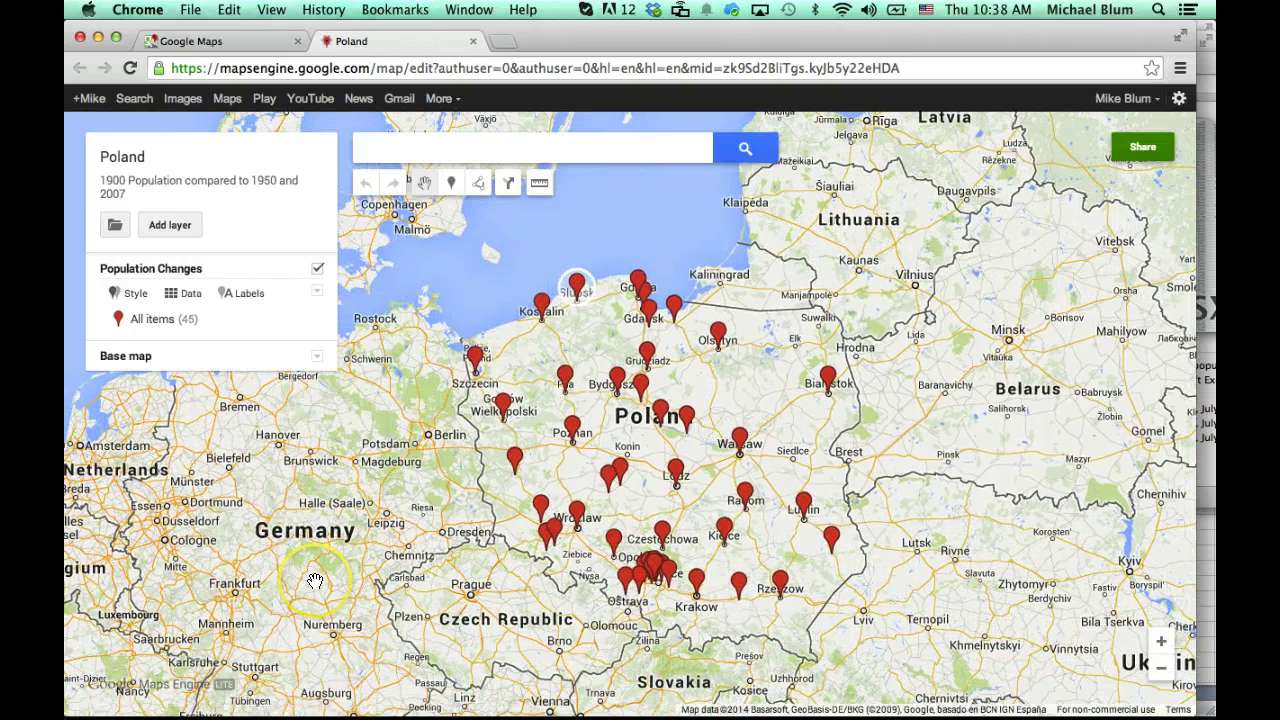
{"action": "left_click", "coordinate": [187, 295]}
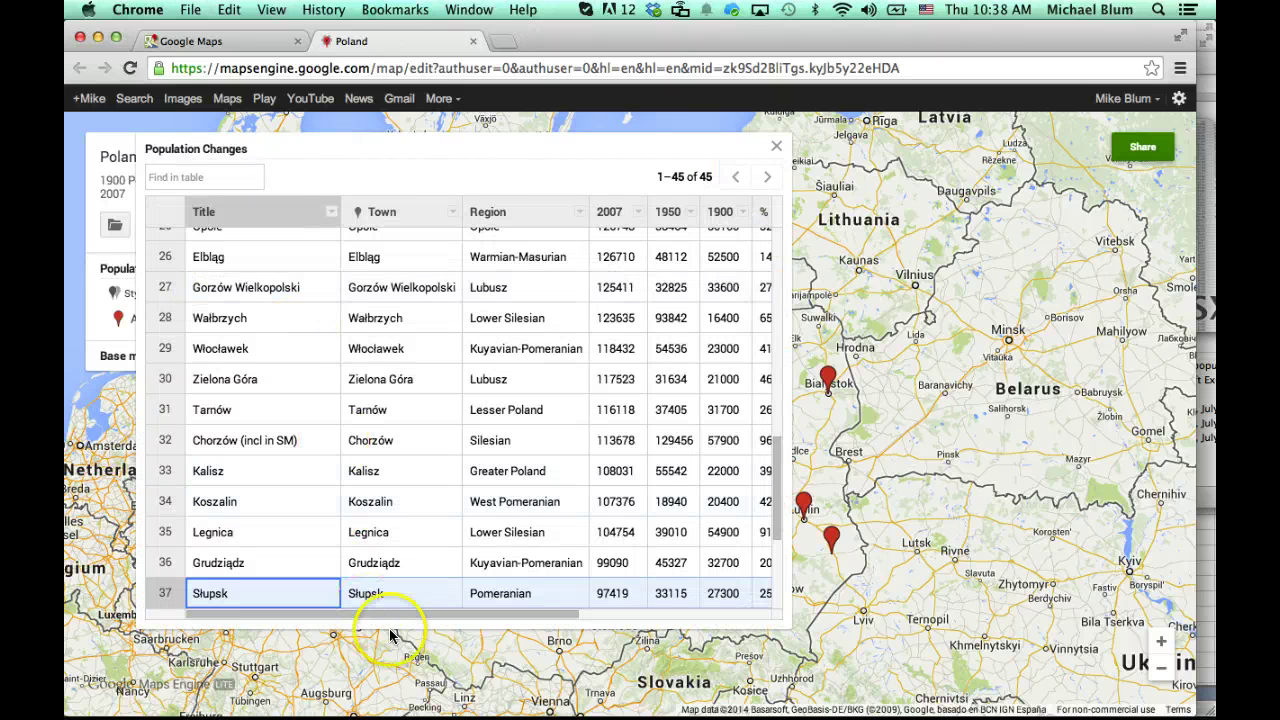
{"action": "left_click_drag", "start_coordinate": [405, 613], "coordinate": [371, 600]}
{"action": "left_click", "coordinate": [202, 252]}
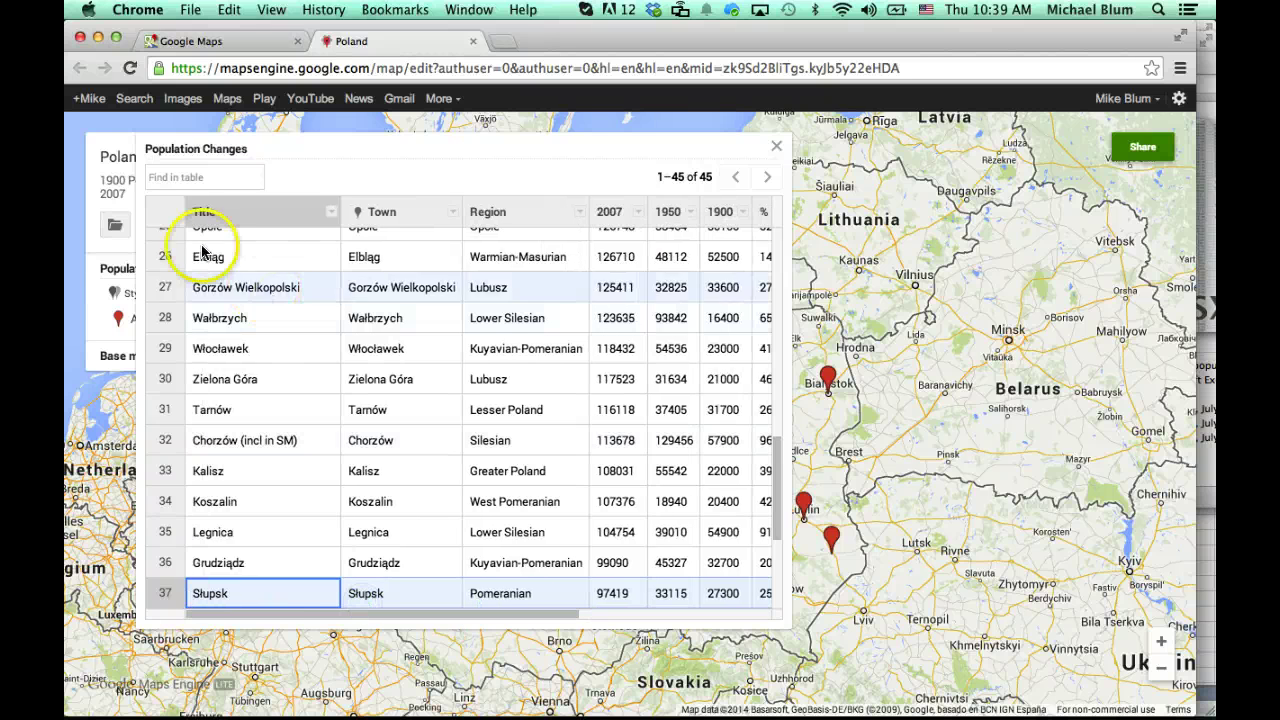
{"action": "left_click", "coordinate": [189, 177]}
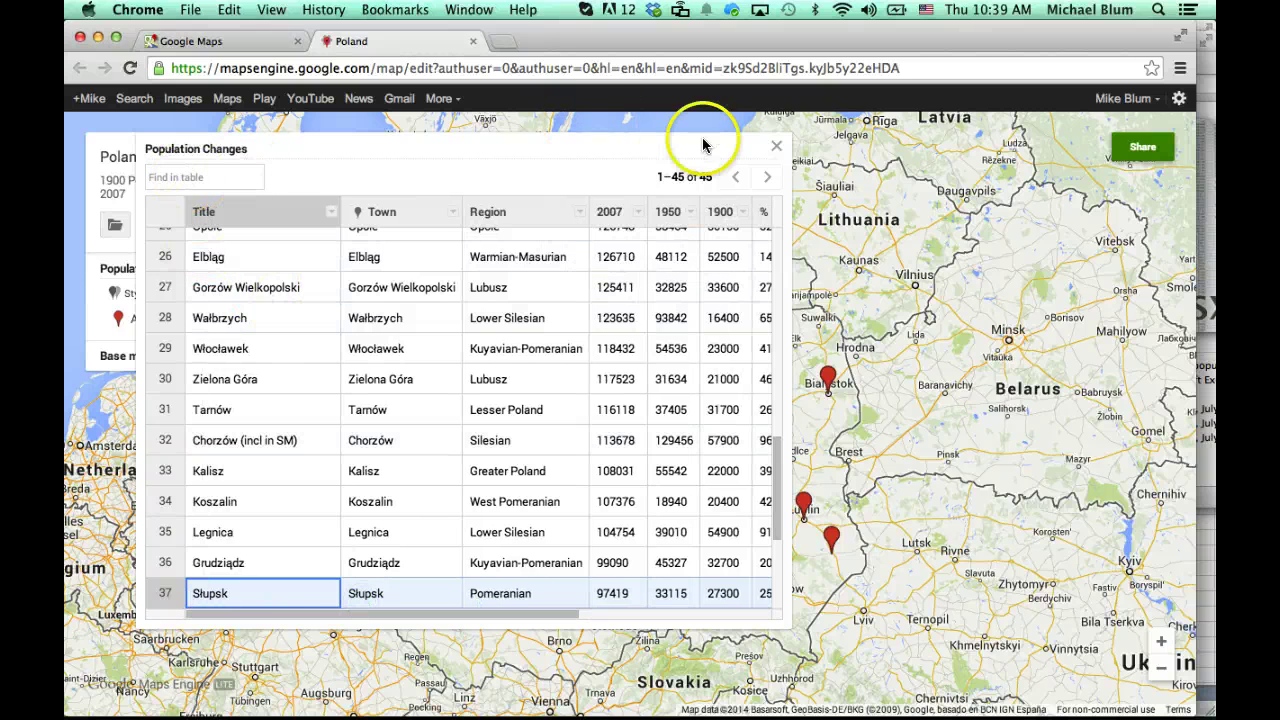
{"action": "left_click", "coordinate": [776, 149]}
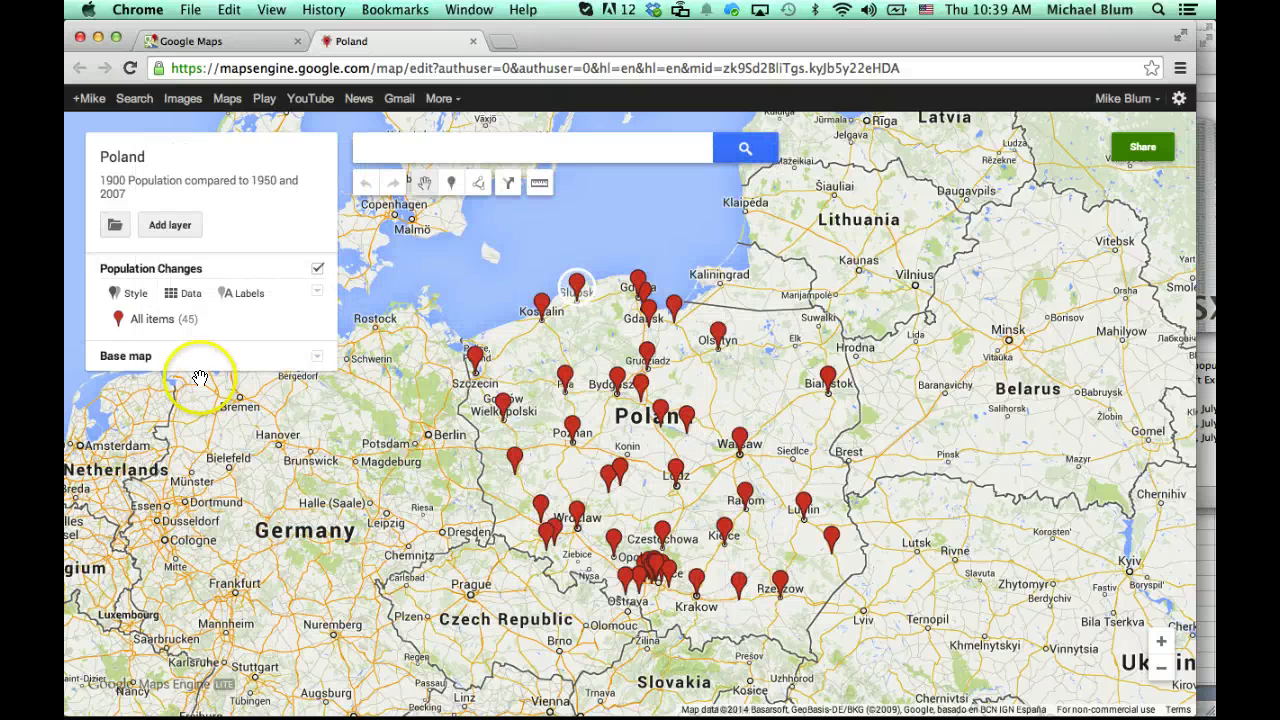
Style the Population Changes placemarks by the % Increase 1900 to 1950 data column.
{"action": "left_click", "coordinate": [135, 293]}
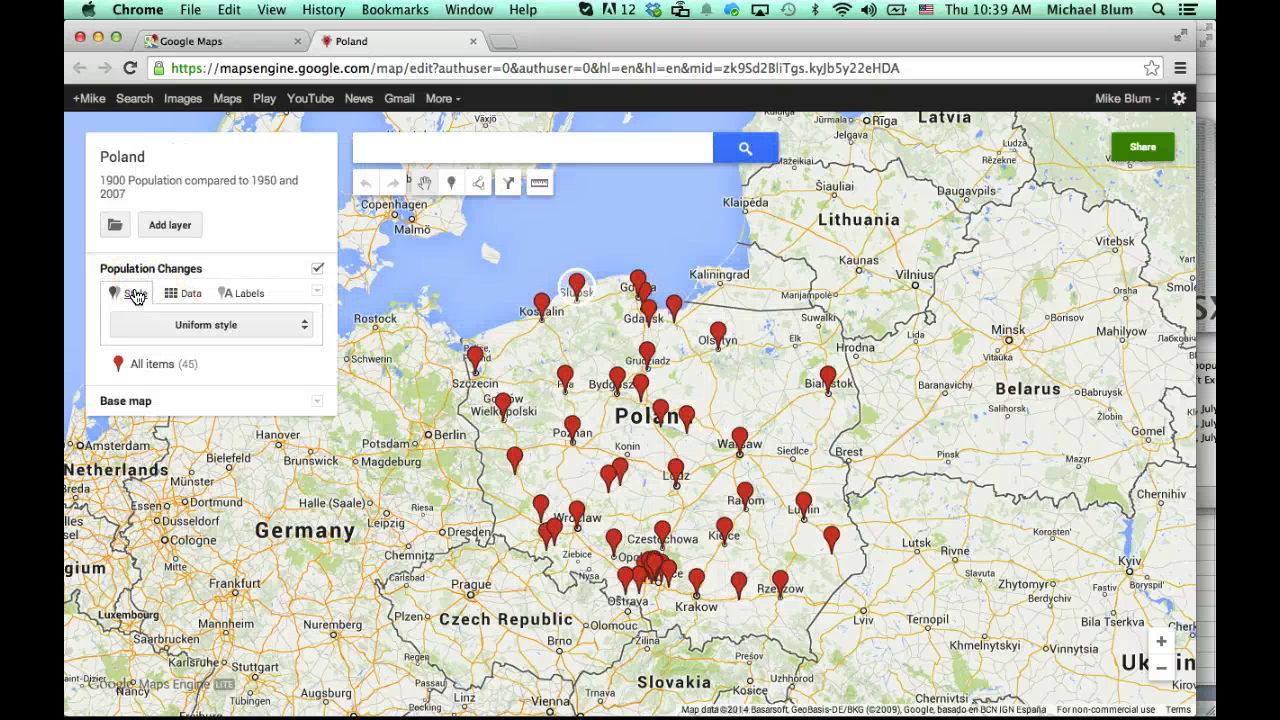
{"action": "left_click", "coordinate": [207, 324]}
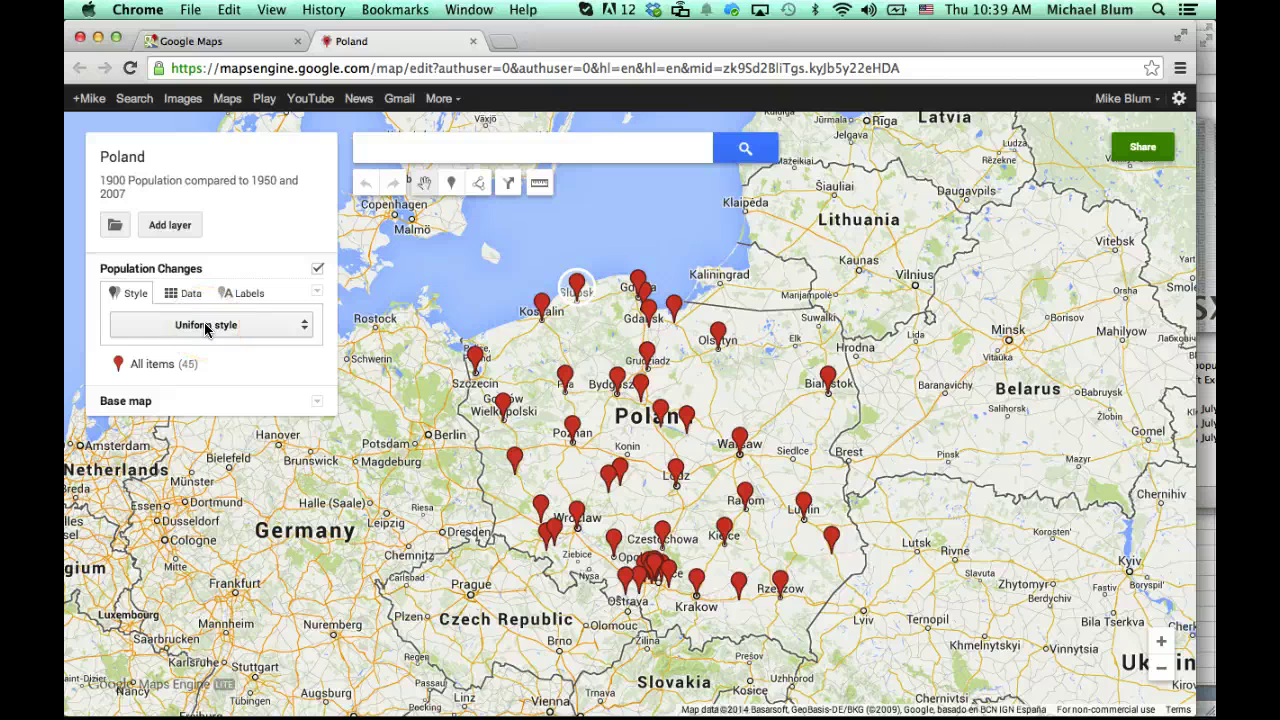
{"action": "left_click", "coordinate": [305, 325]}
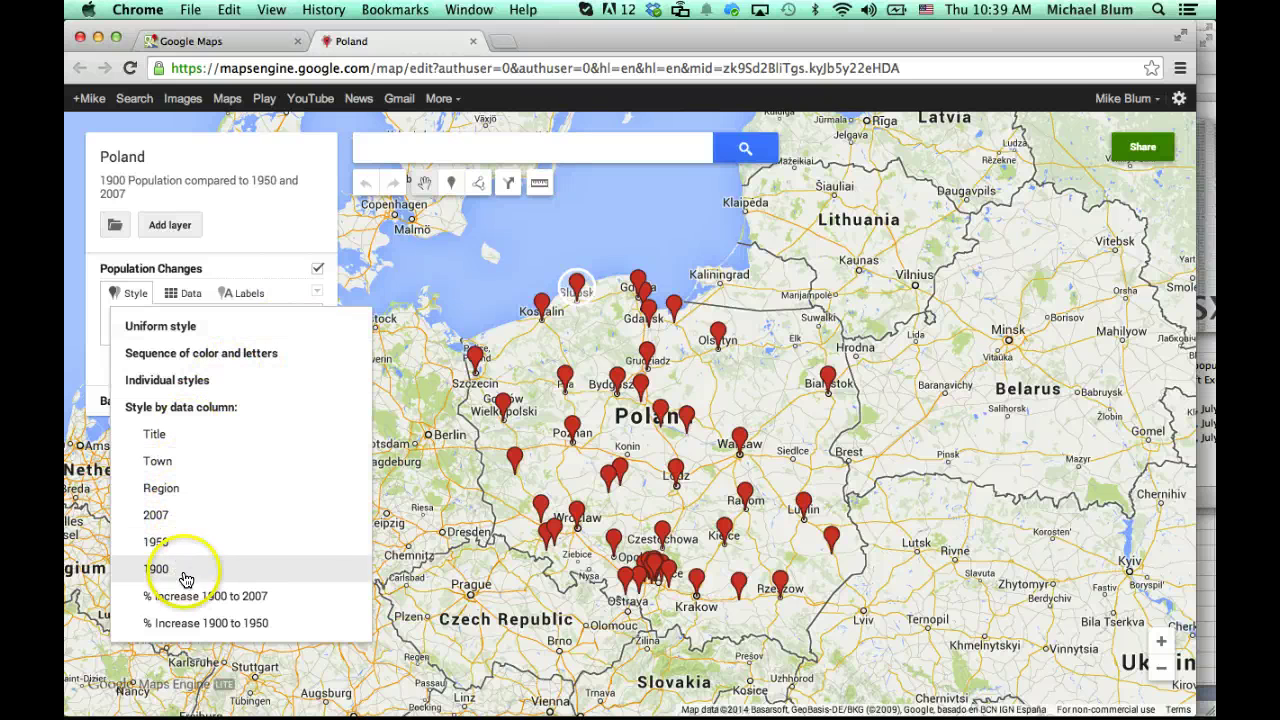
{"action": "left_click", "coordinate": [191, 624]}
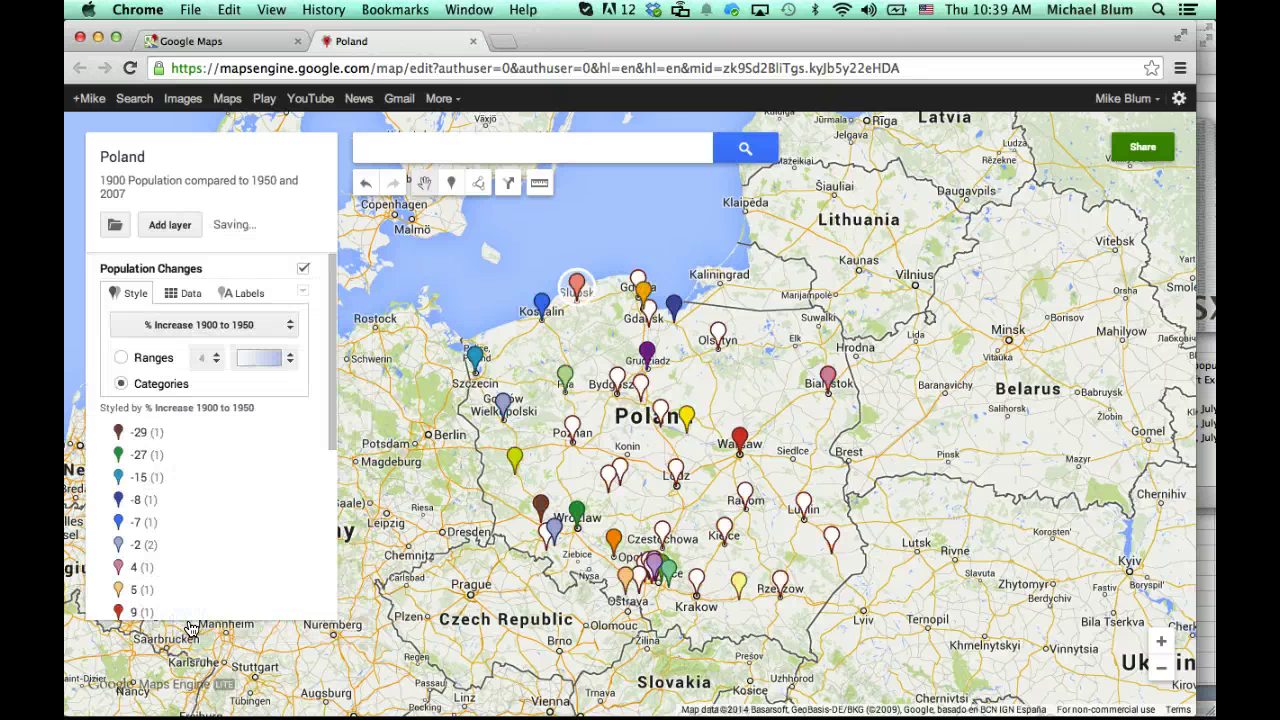
Display the % Increase 1900 to 1950 styling as ranges instead of categories, using 8 ranges.
{"action": "left_click", "coordinate": [144, 360]}
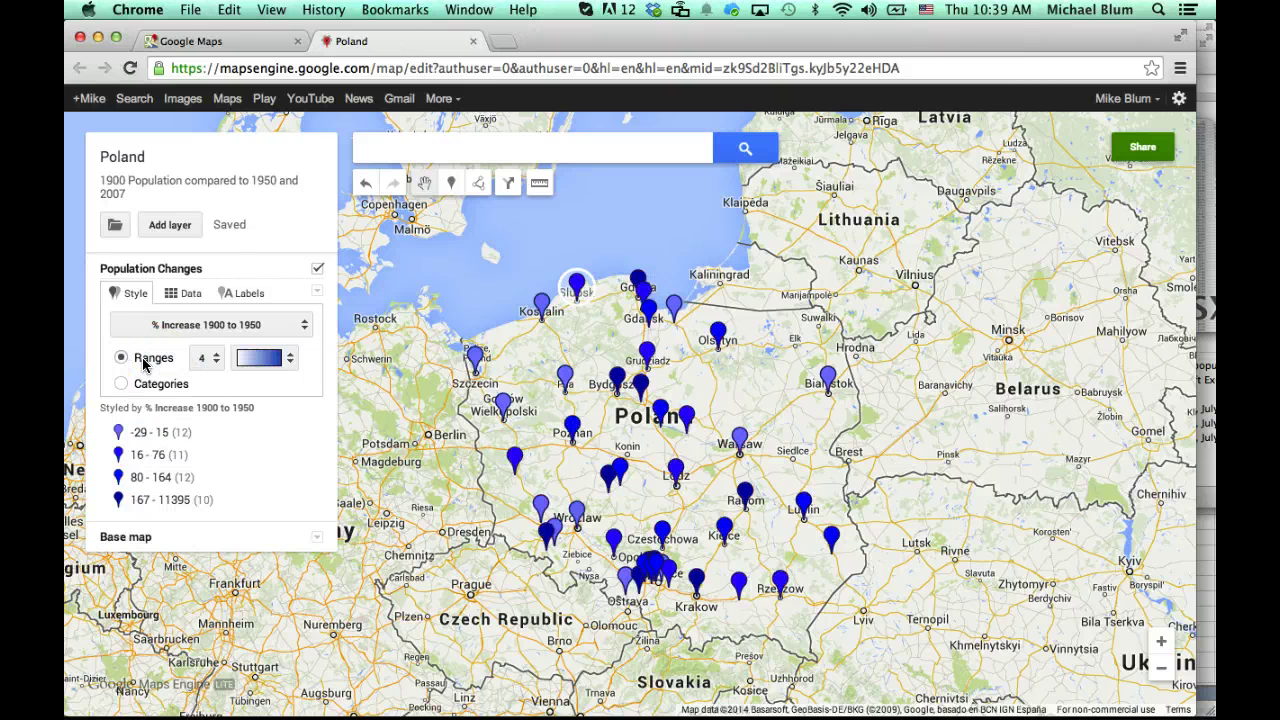
{"action": "left_click", "coordinate": [194, 358]}
{"action": "left_click", "coordinate": [215, 360]}
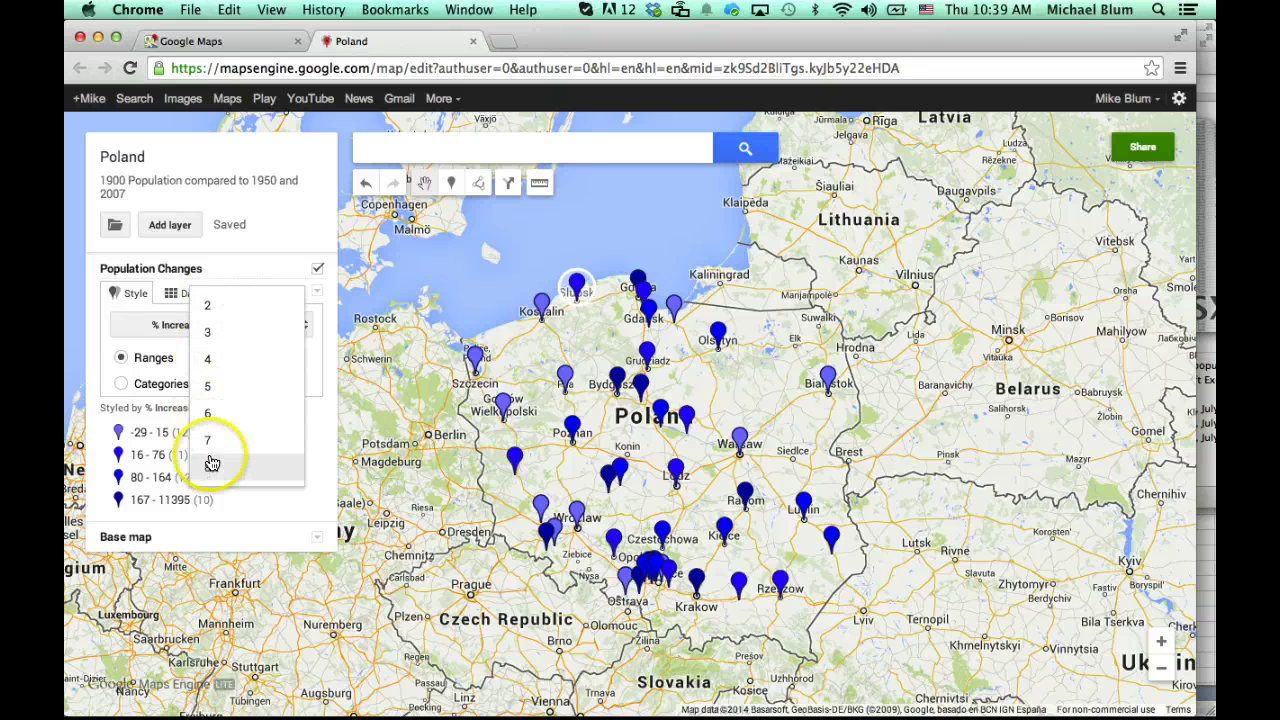
{"action": "left_click", "coordinate": [212, 463]}
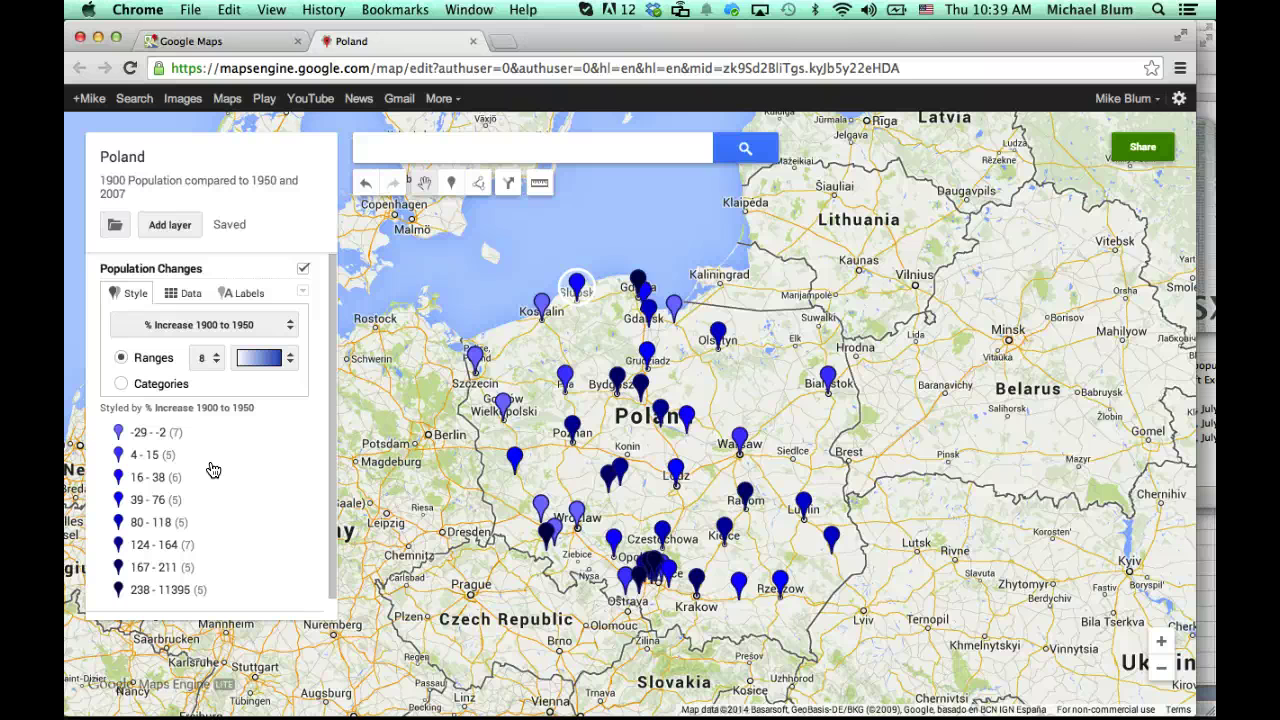
Examine which towns belong to the individual percentage ranges, from -29 - -2 up to 238 - 11395.
{"action": "left_click", "coordinate": [143, 437]}
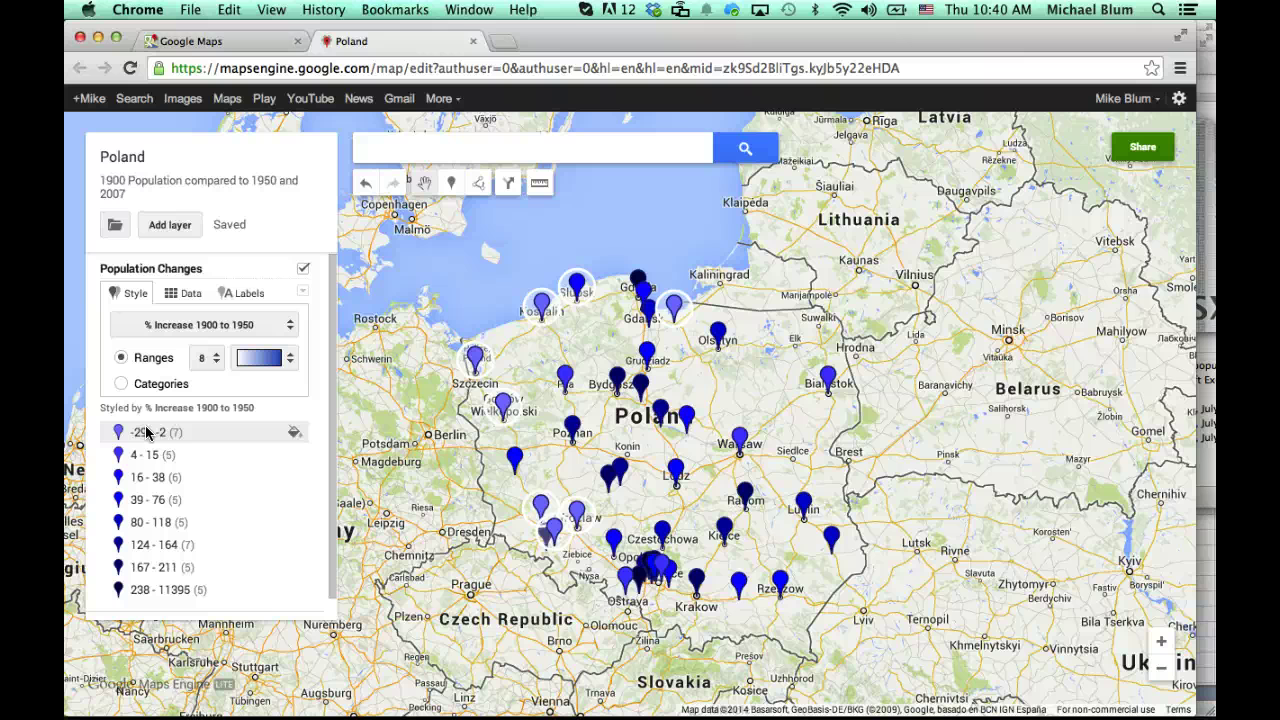
{"action": "left_click", "coordinate": [139, 500]}
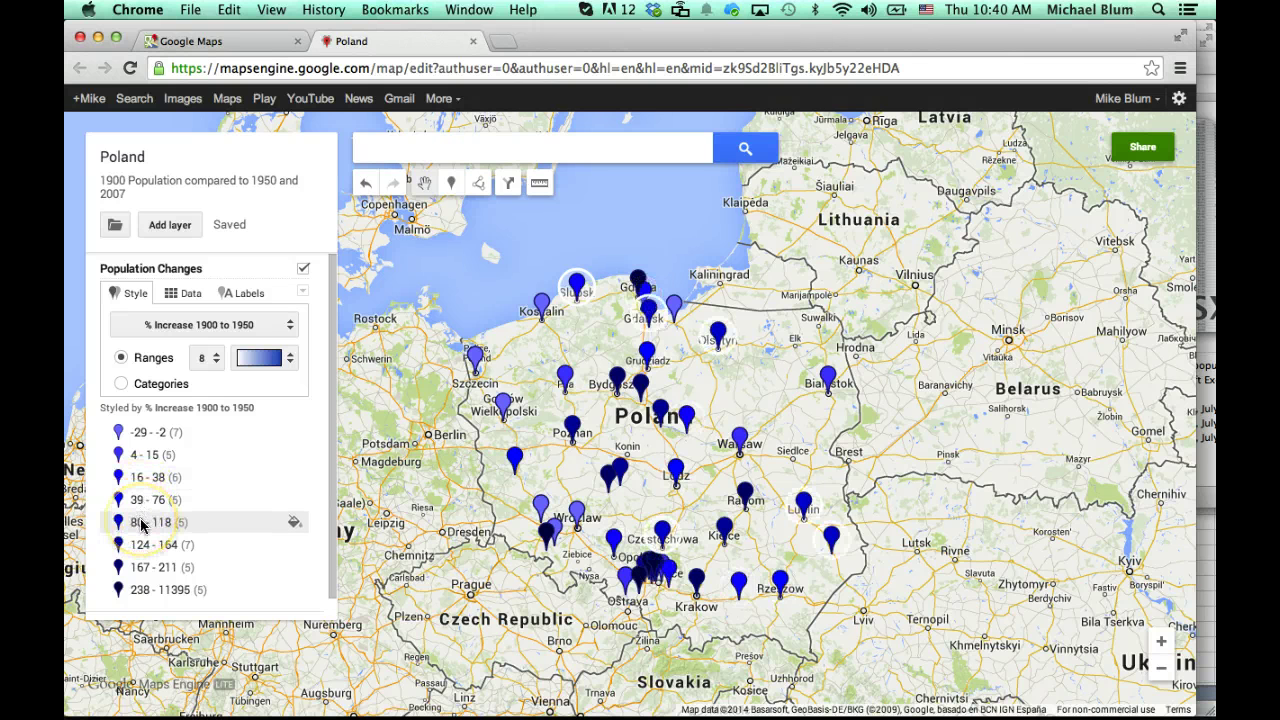
{"action": "left_click", "coordinate": [145, 541]}
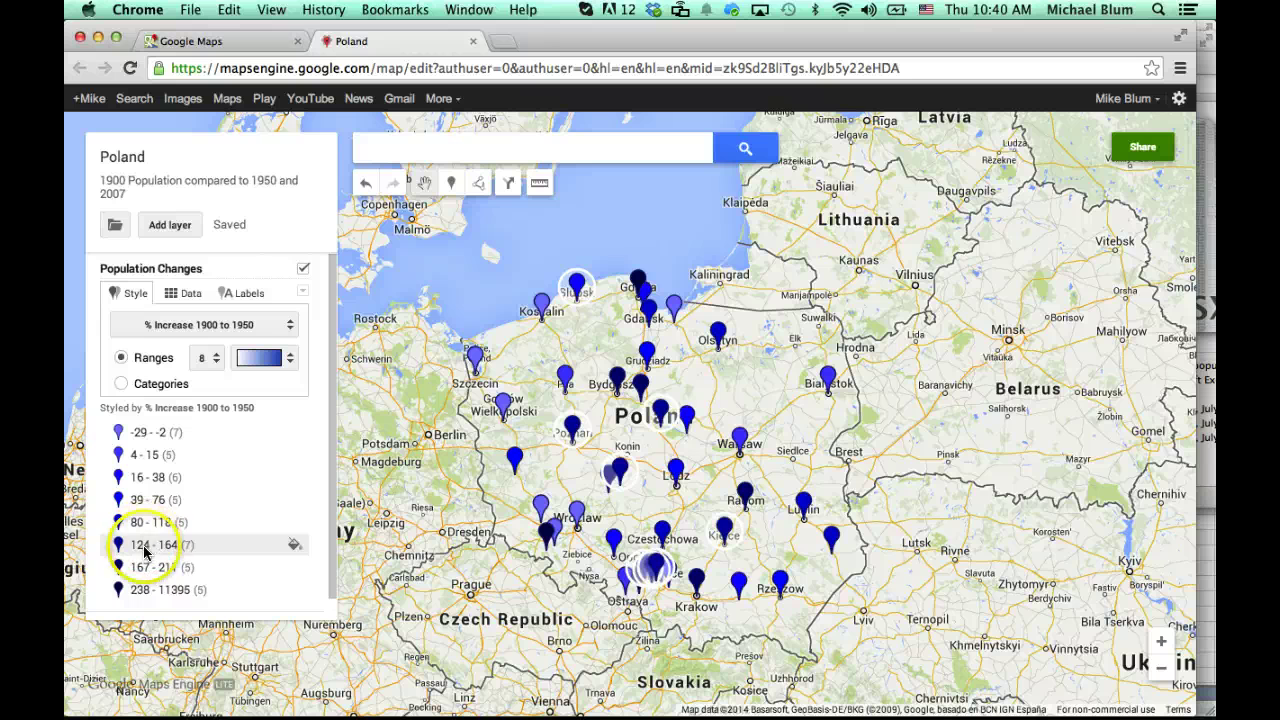
{"action": "left_click", "coordinate": [148, 566]}
{"action": "left_click", "coordinate": [153, 588]}
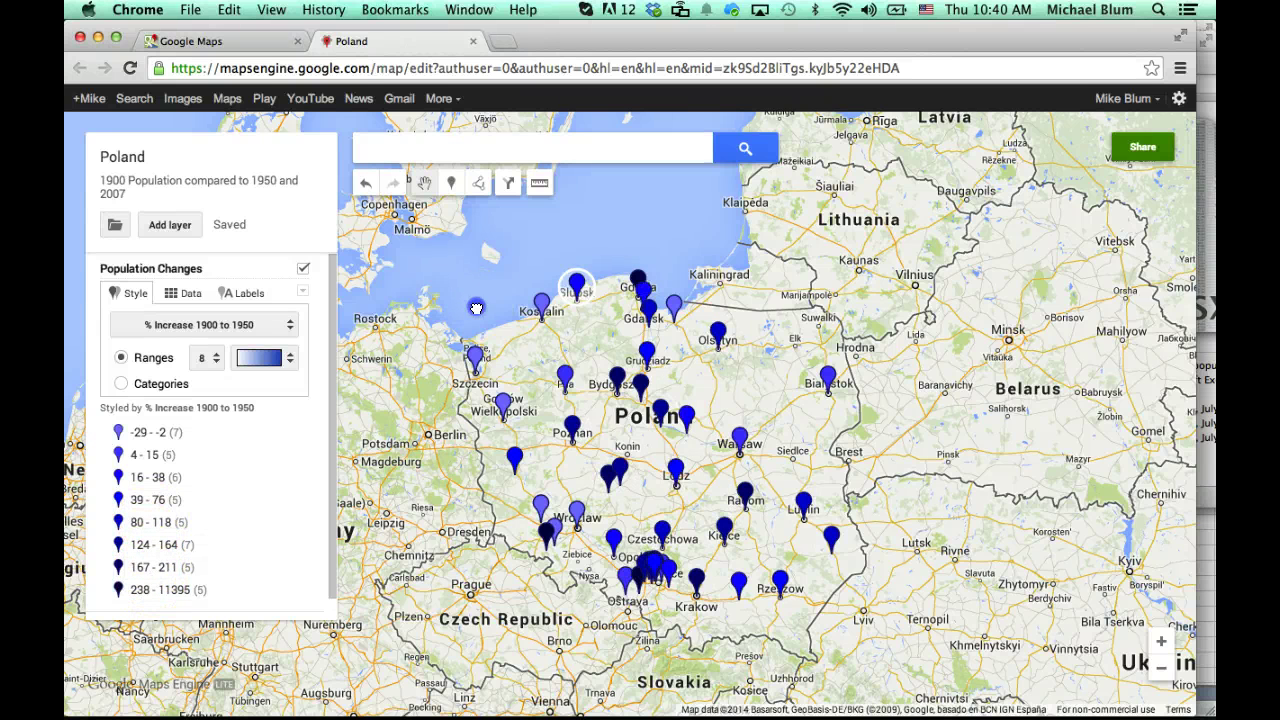
{"action": "left_click", "coordinate": [133, 476]}
{"action": "left_click", "coordinate": [150, 455]}
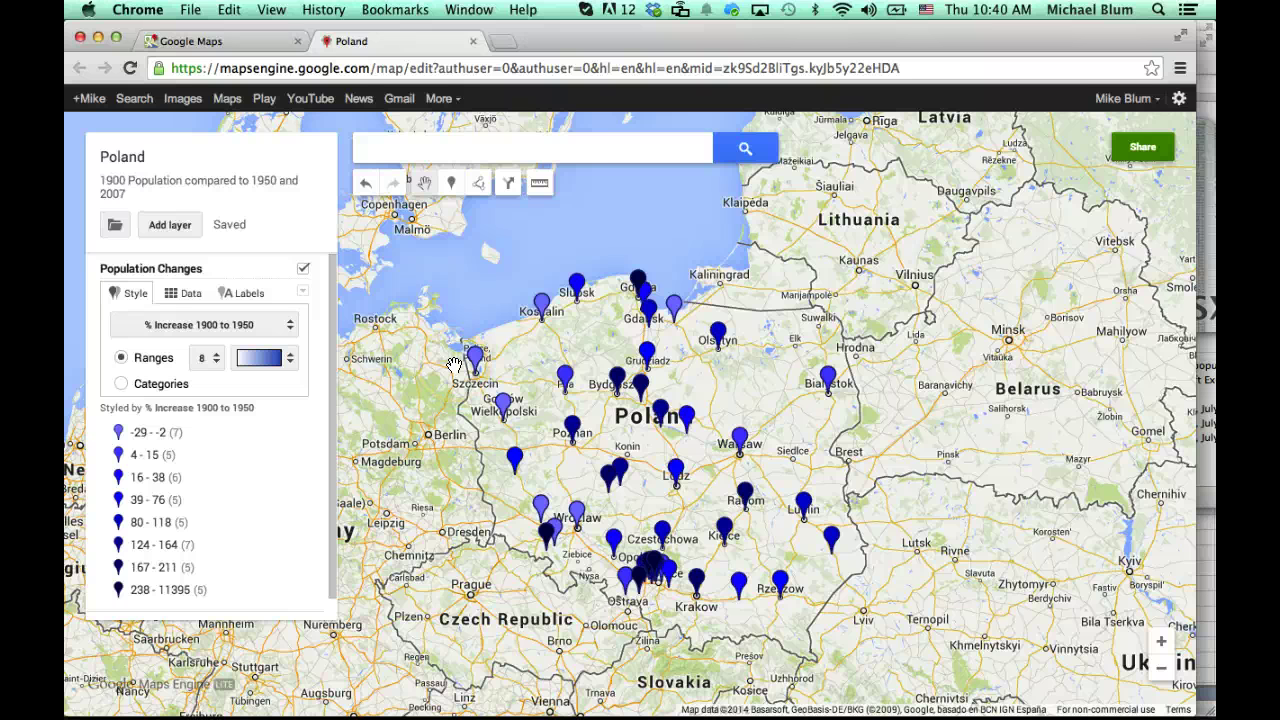
Edit the Białystok placemark and run a Google Image Search for bialystok to find a picture for it.
{"action": "left_click", "coordinate": [826, 372]}
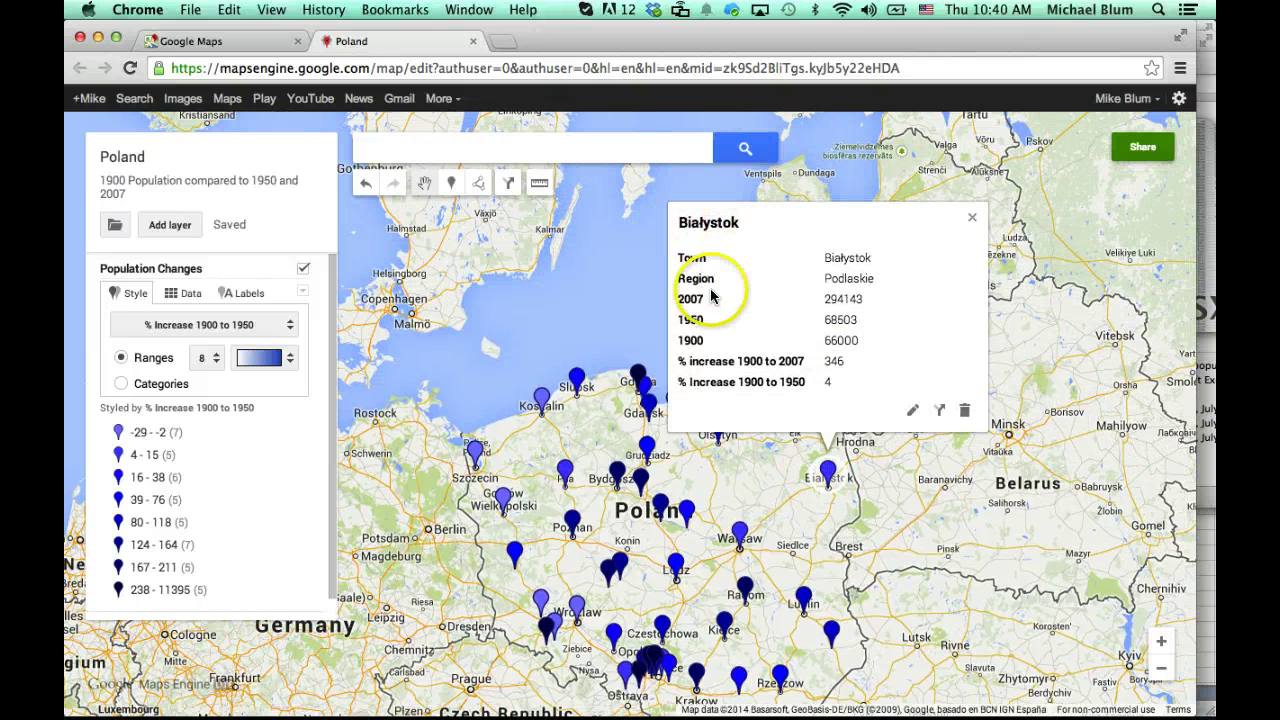
{"action": "left_click", "coordinate": [911, 414]}
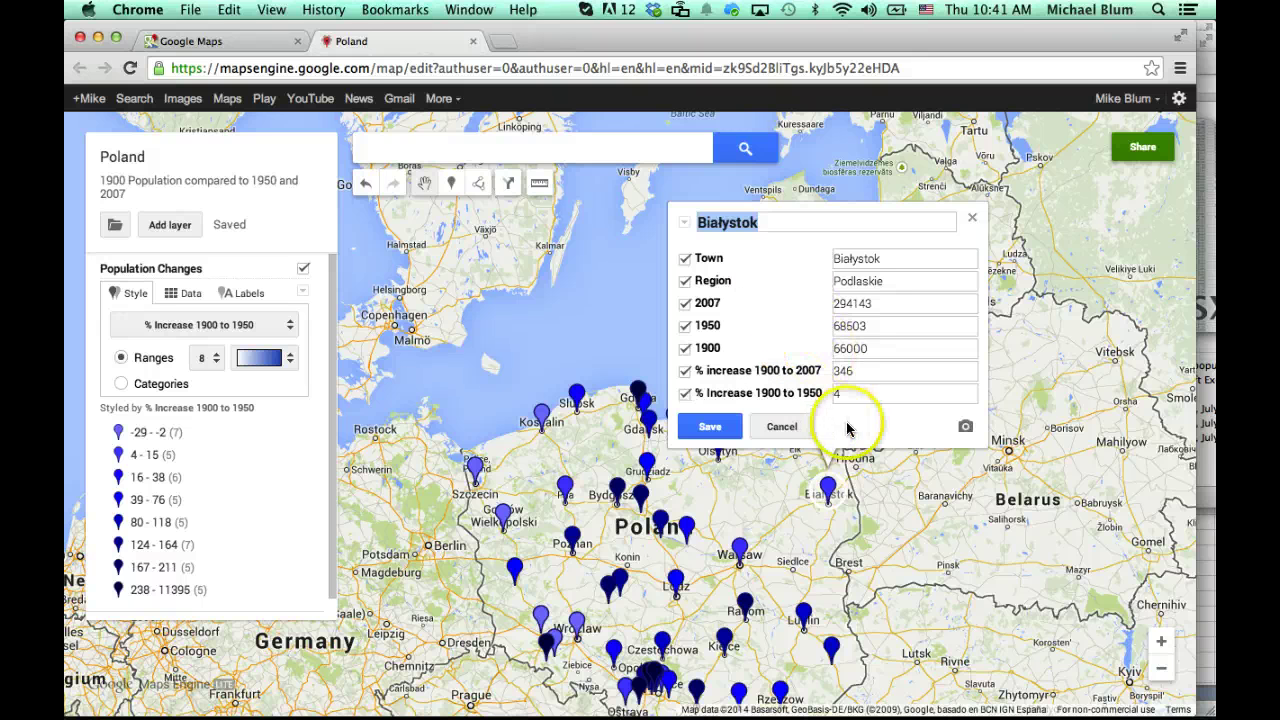
{"action": "left_click", "coordinate": [965, 430]}
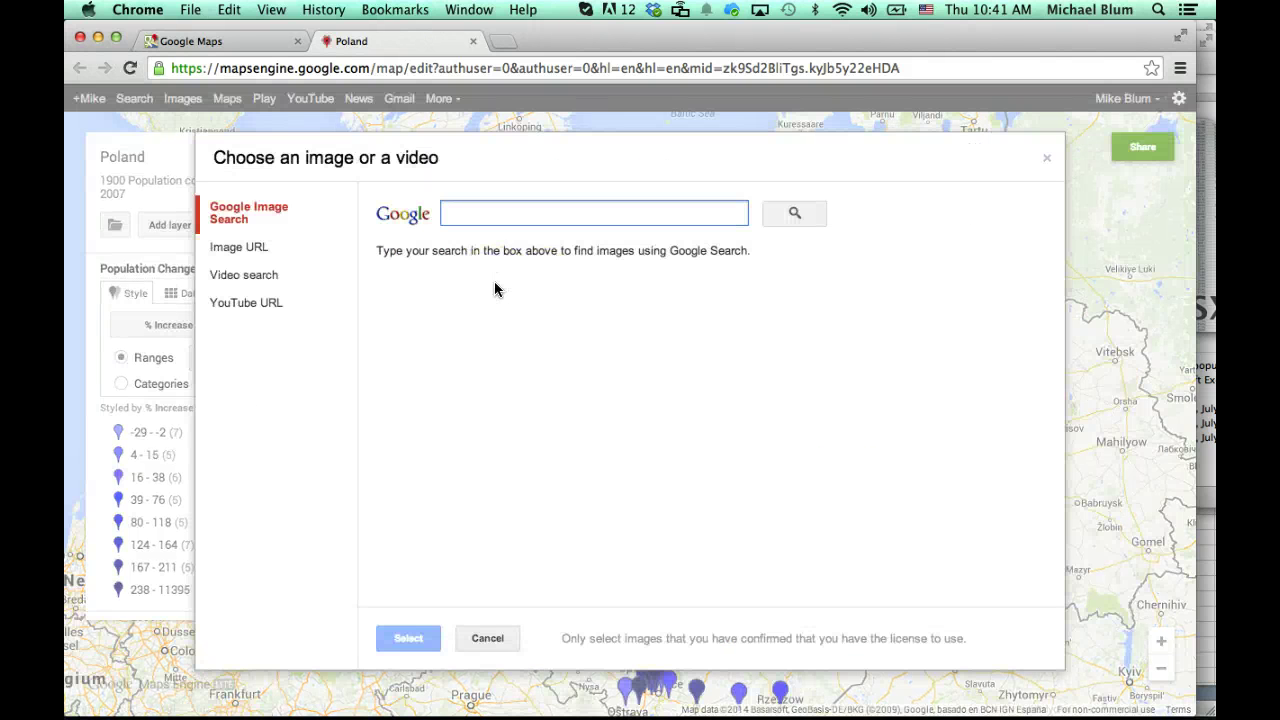
{"action": "type", "text": "bialysto"}
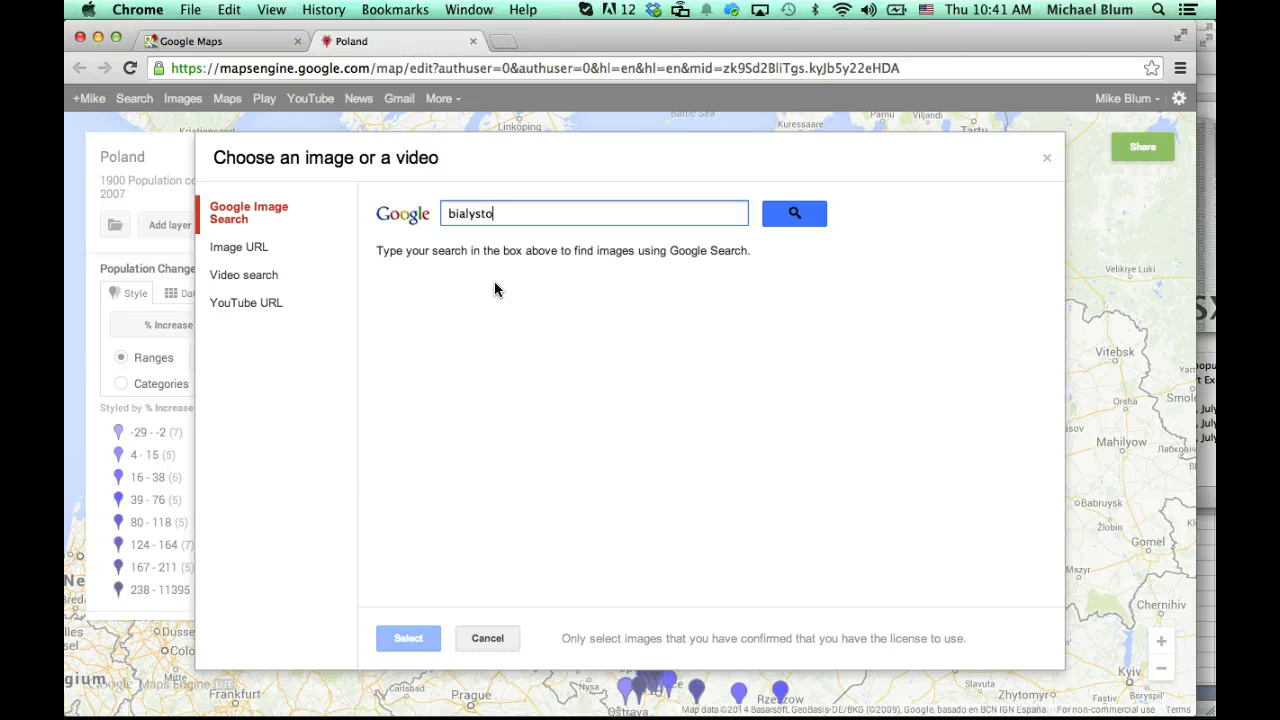
{"action": "type", "text": "ck"}
{"action": "key", "text": "Return"}
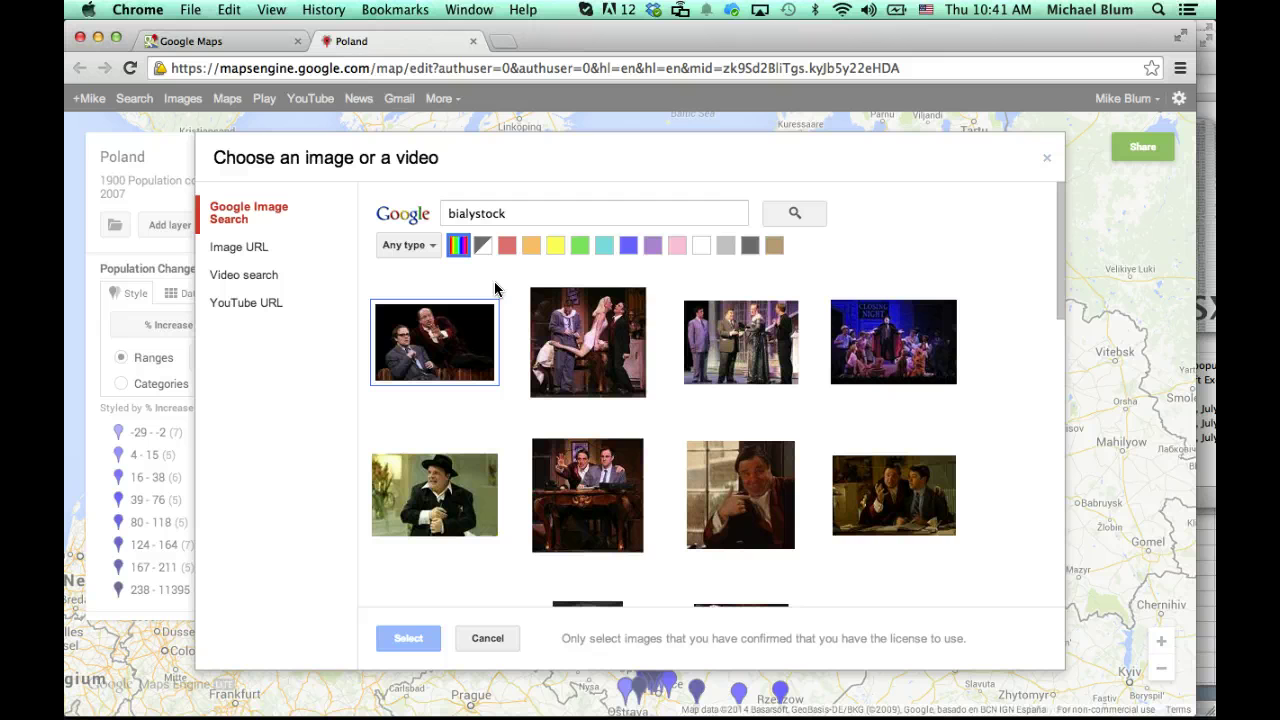
{"action": "left_click", "coordinate": [497, 213]}
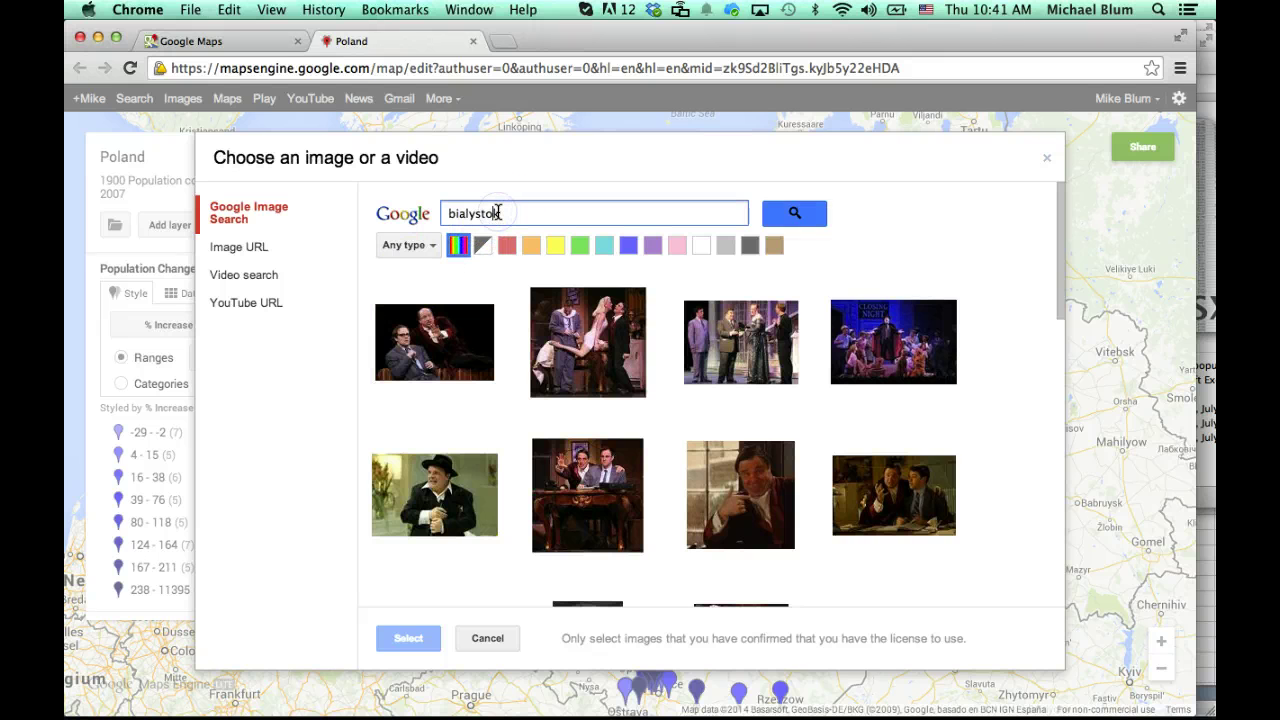
{"action": "key", "text": "Return"}
Add the night photo of the illuminated palace to the Białystok placemark and save the placemark.
{"action": "left_click", "coordinate": [607, 386]}
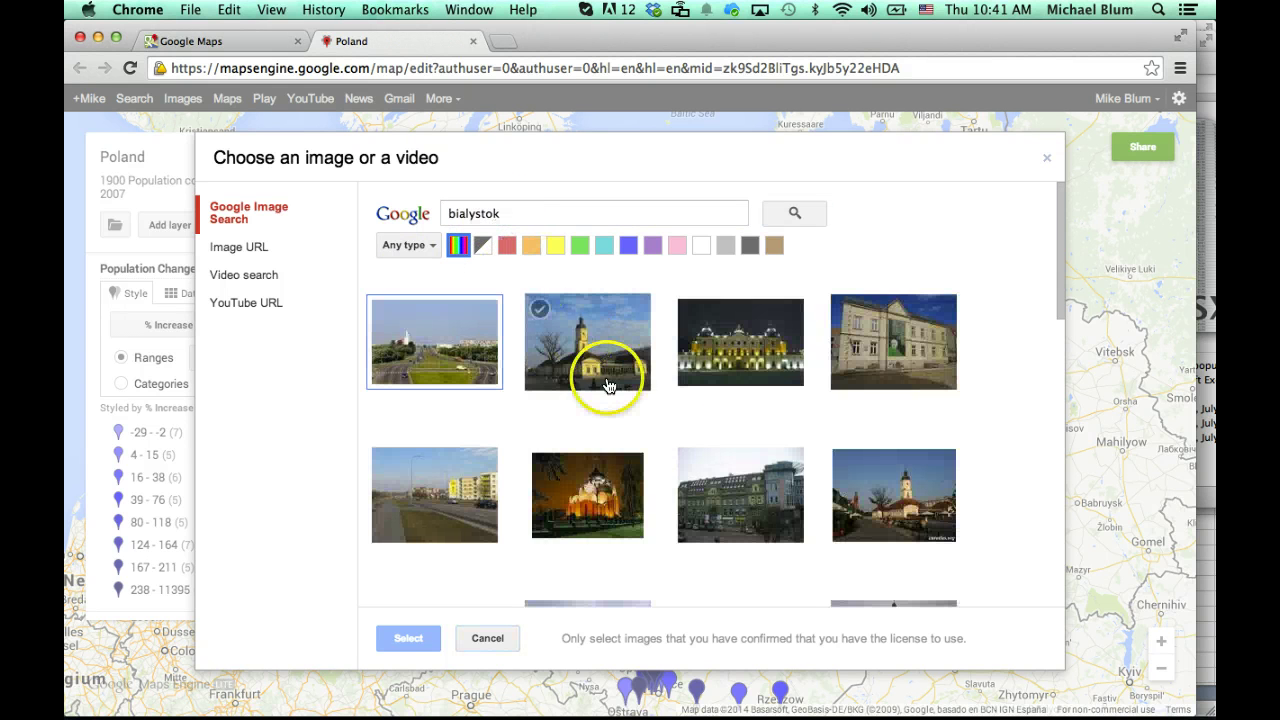
{"action": "left_click", "coordinate": [726, 364]}
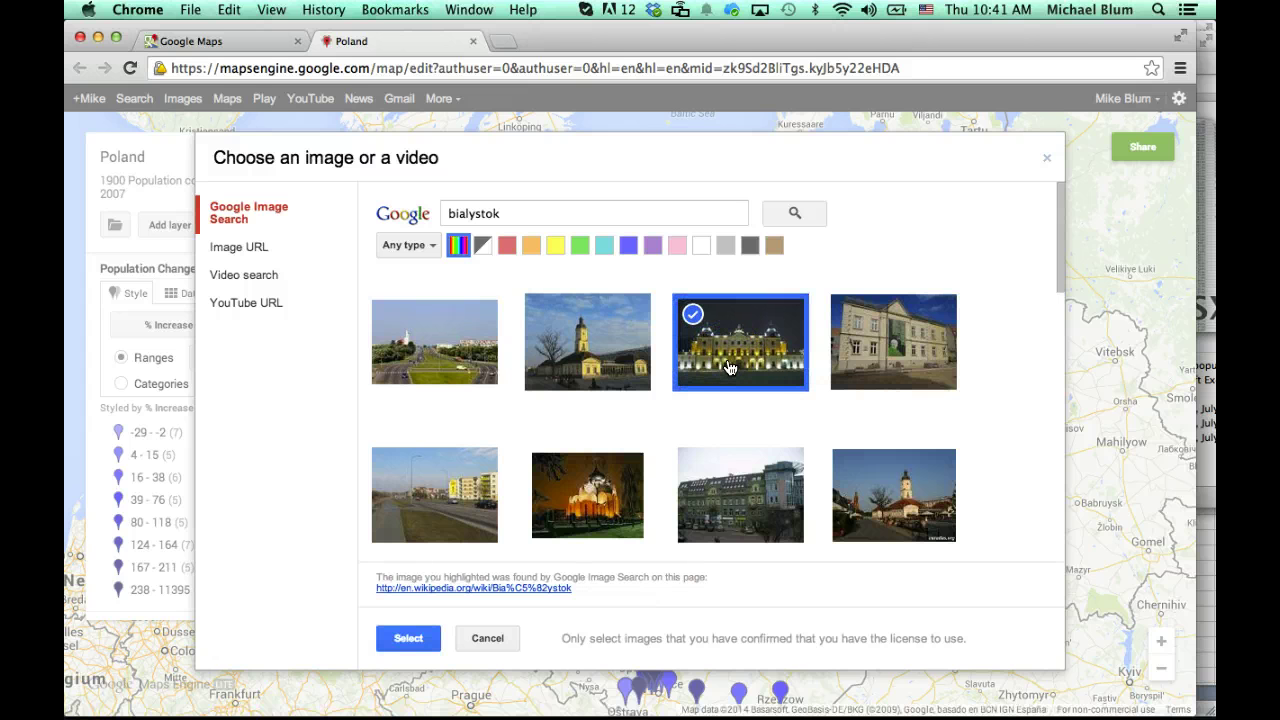
{"action": "left_click", "coordinate": [408, 637]}
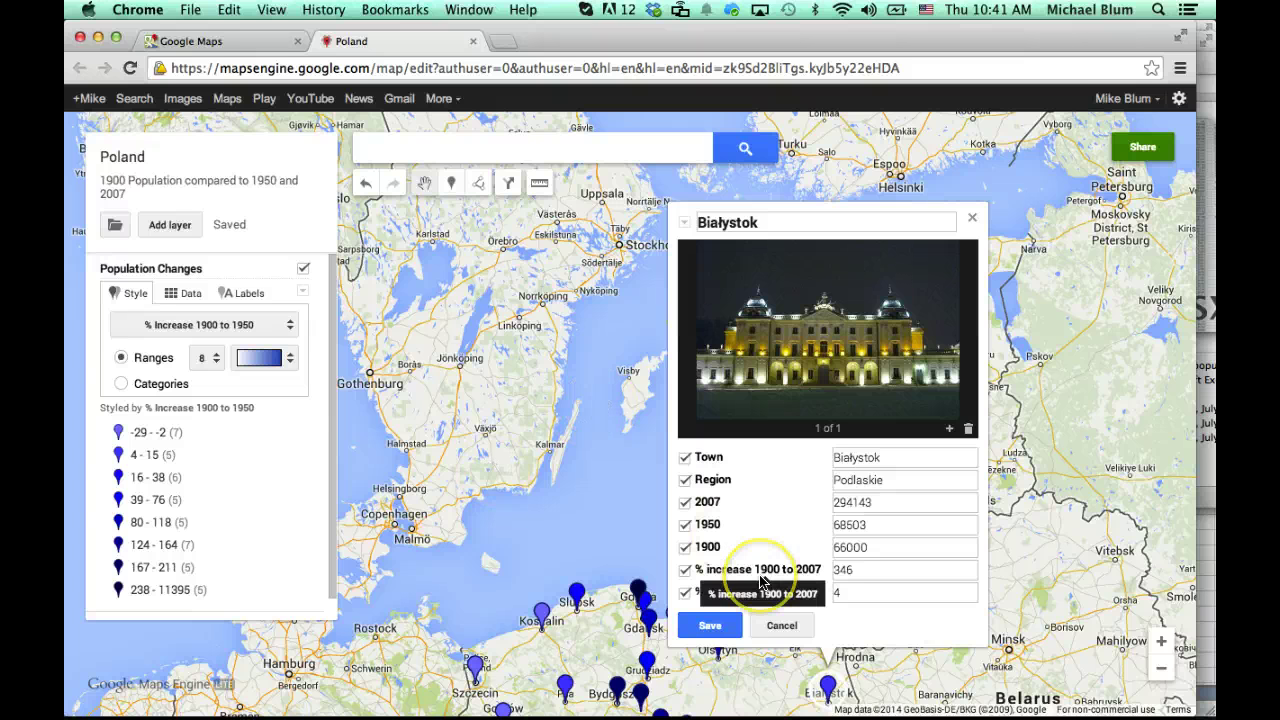
{"action": "left_click", "coordinate": [709, 625]}
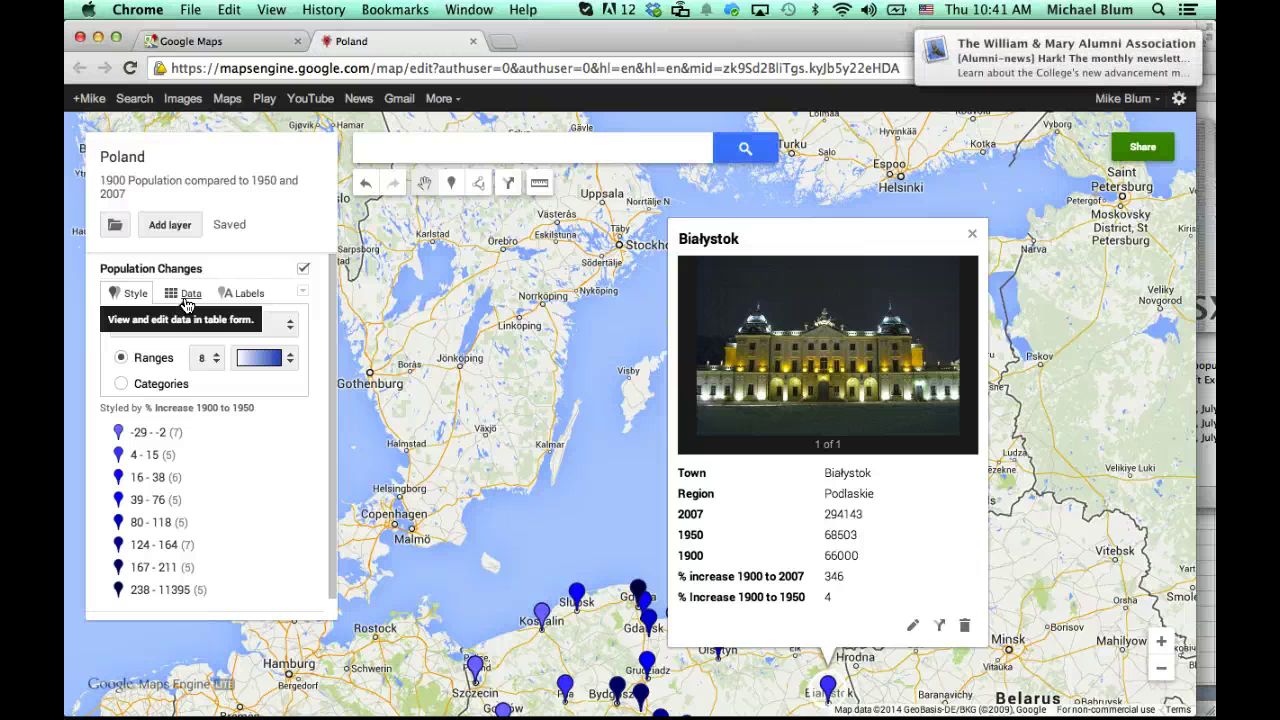
Insert a Text column named Description after the Town column in the Population Changes data table.
{"action": "left_click", "coordinate": [188, 295]}
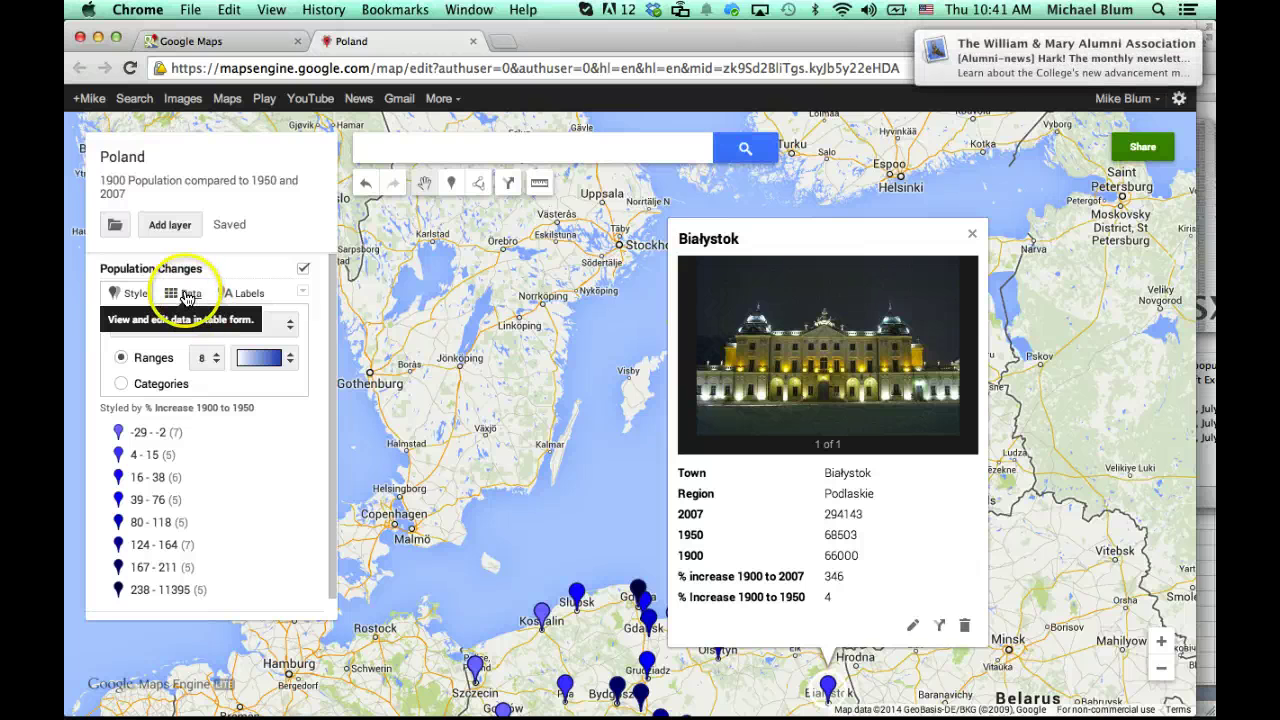
{"action": "left_click", "coordinate": [190, 294]}
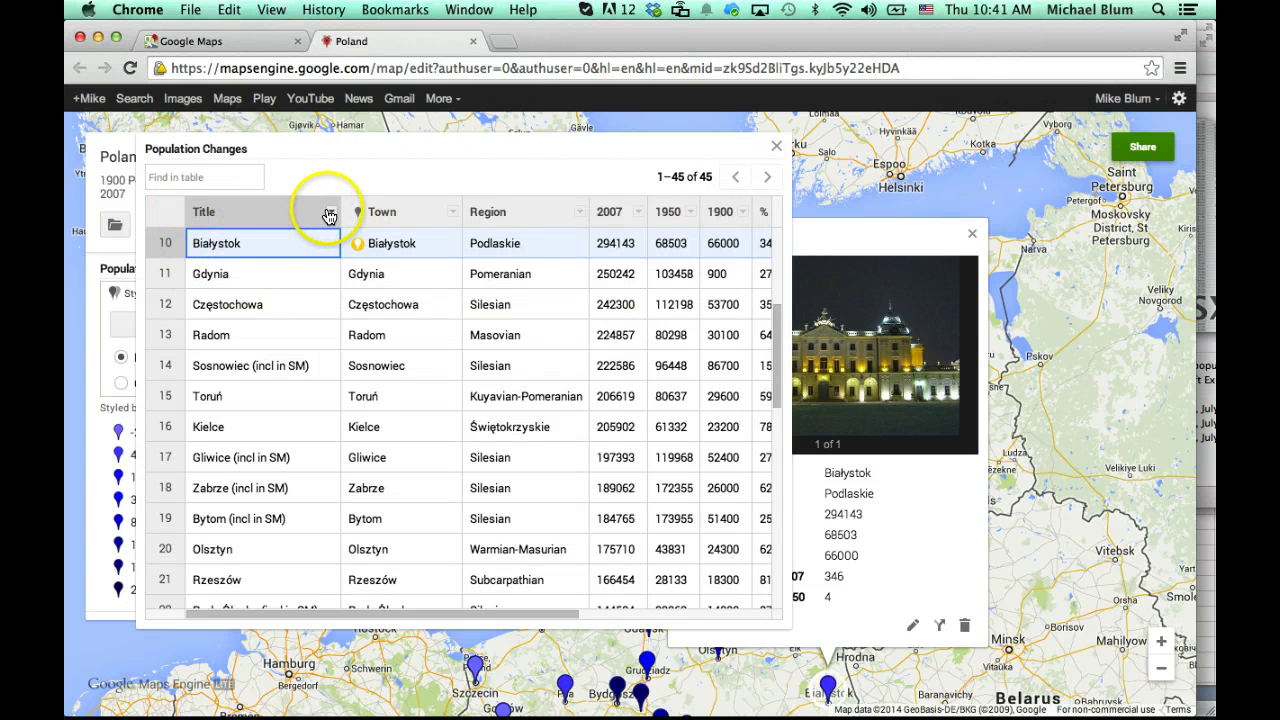
{"action": "left_click", "coordinate": [452, 214]}
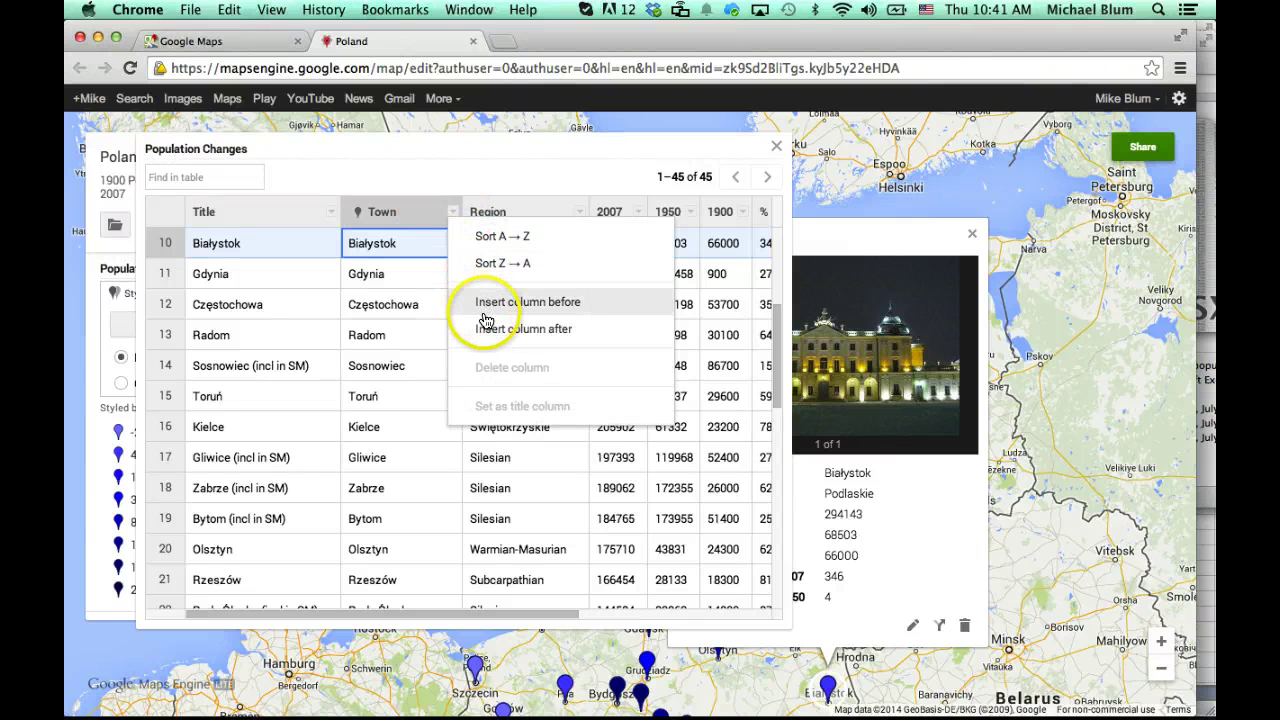
{"action": "left_click", "coordinate": [488, 333]}
{"action": "left_click", "coordinate": [565, 384]}
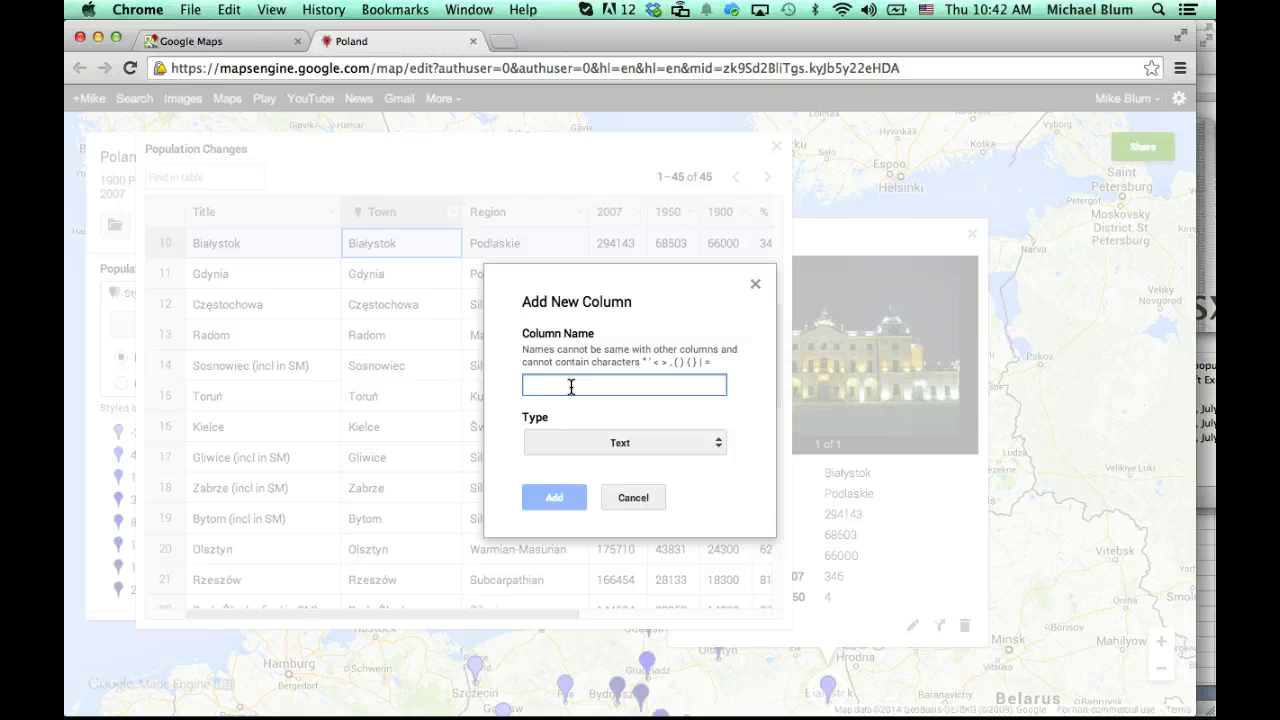
{"action": "type", "text": "Description"}
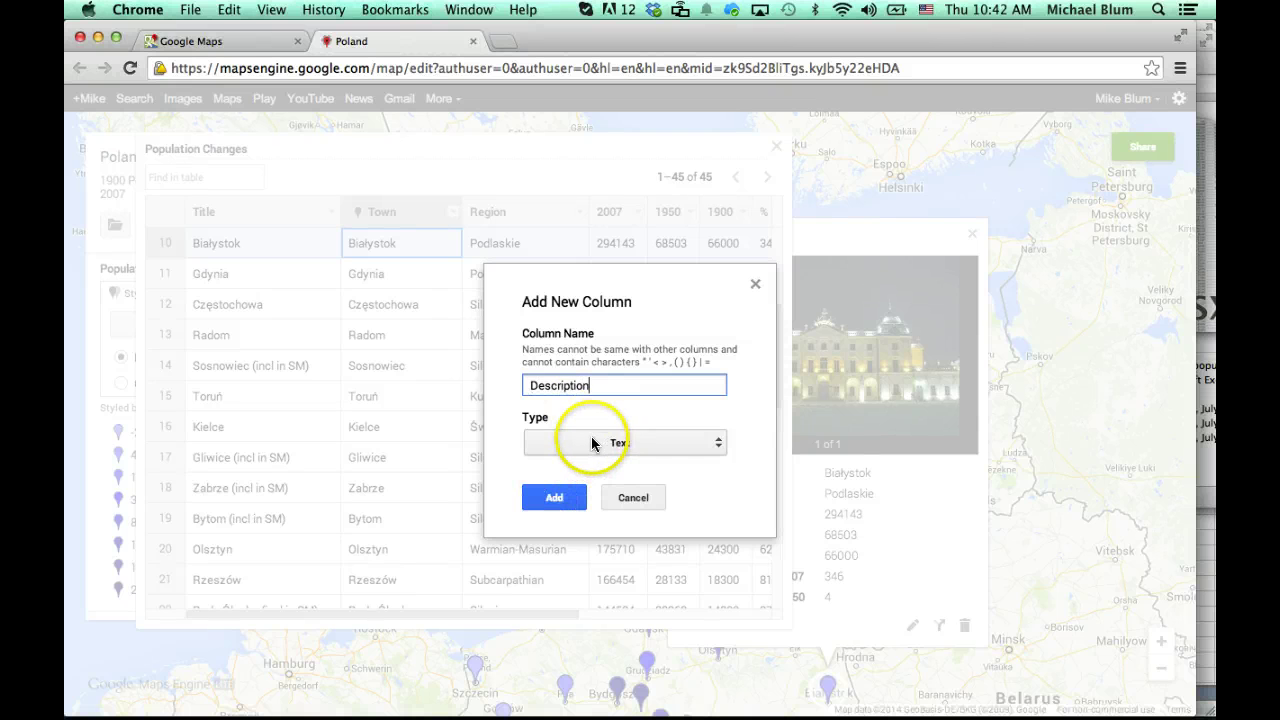
{"action": "left_click", "coordinate": [718, 442]}
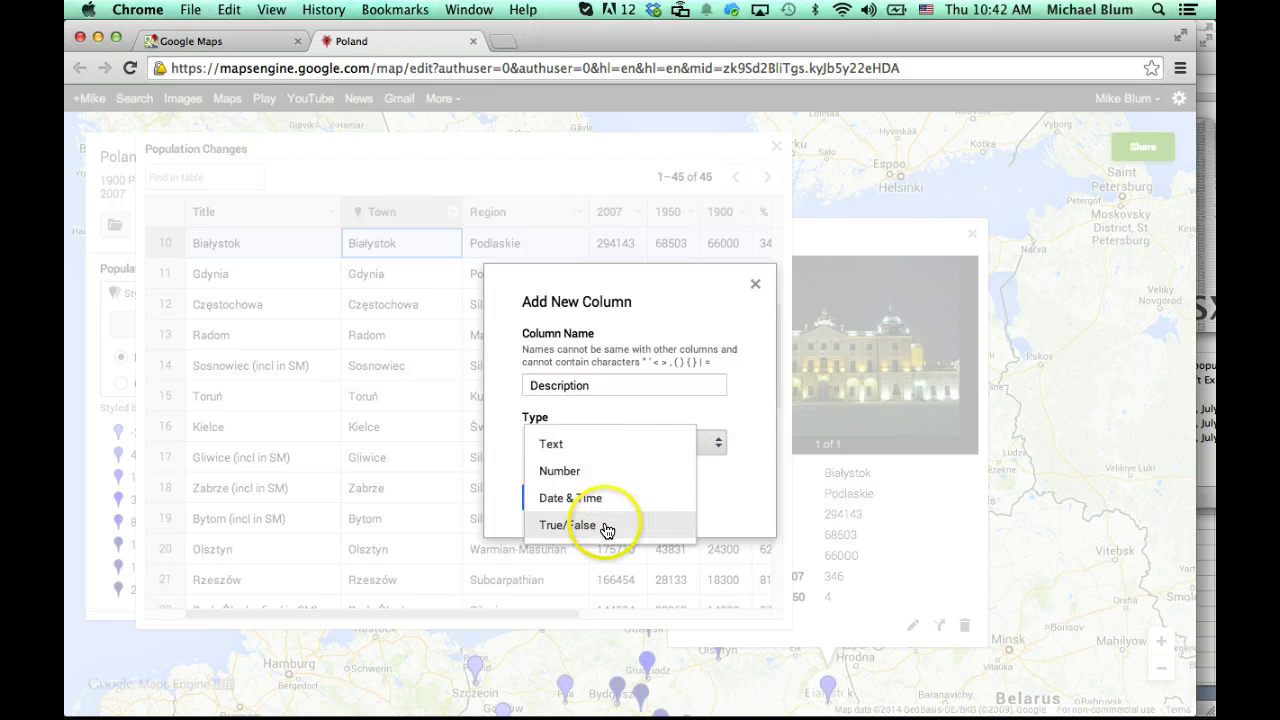
{"action": "left_click", "coordinate": [734, 497]}
{"action": "left_click", "coordinate": [551, 496]}
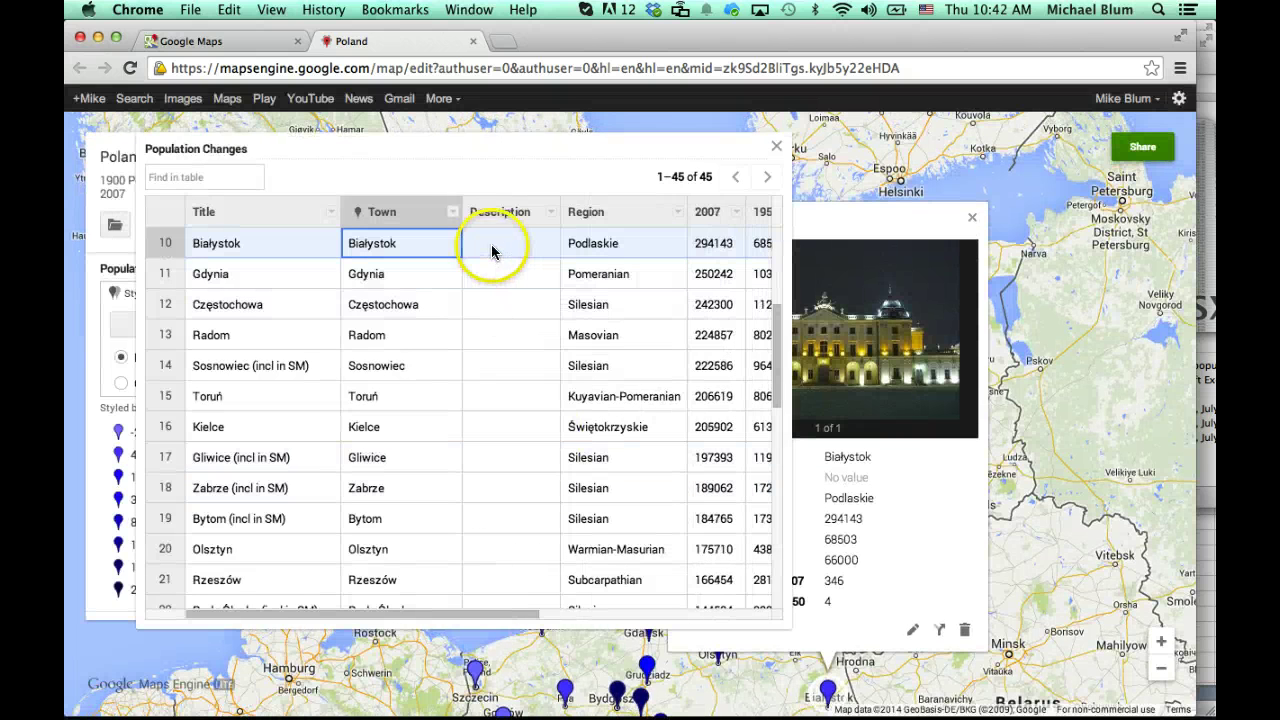
Enter "Here is my description of Bialystok" as Białystok's description in the table, and close the table and the placemark's info window.
{"action": "left_click", "coordinate": [487, 243]}
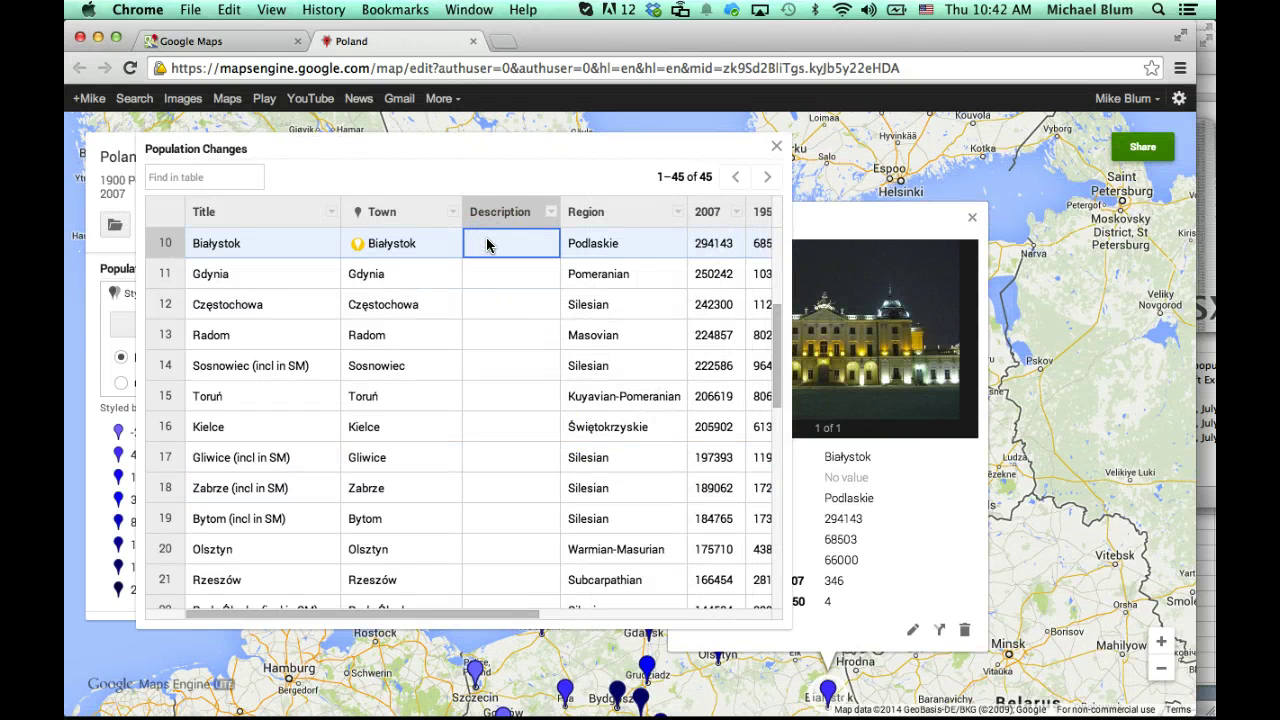
{"action": "type", "text": "Here is m"}
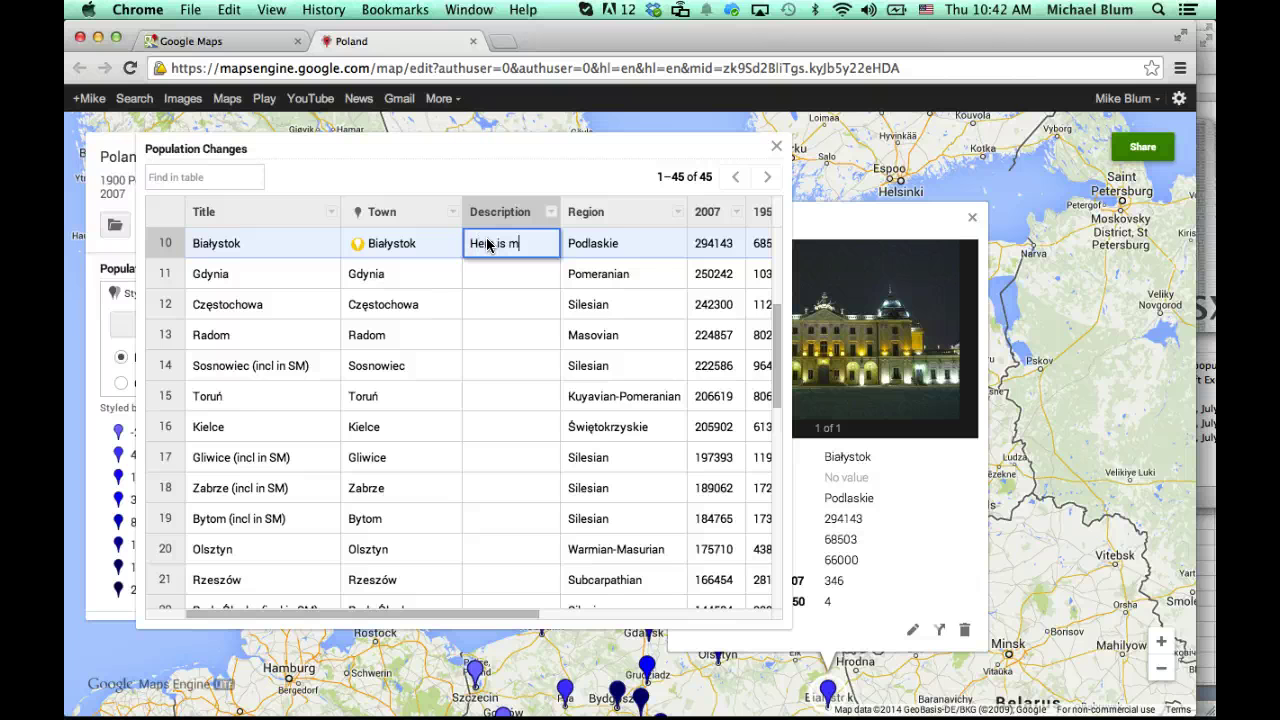
{"action": "type", "text": "y description of"}
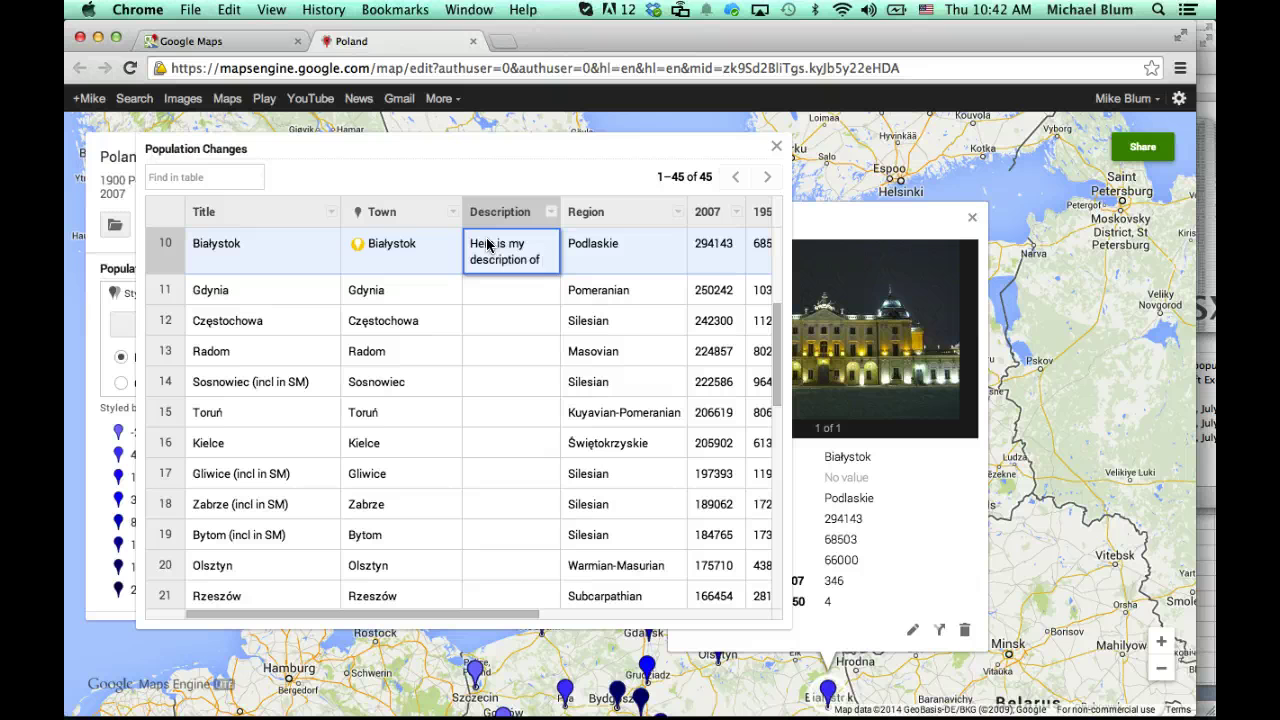
{"action": "type", "text": " Bialystok"}
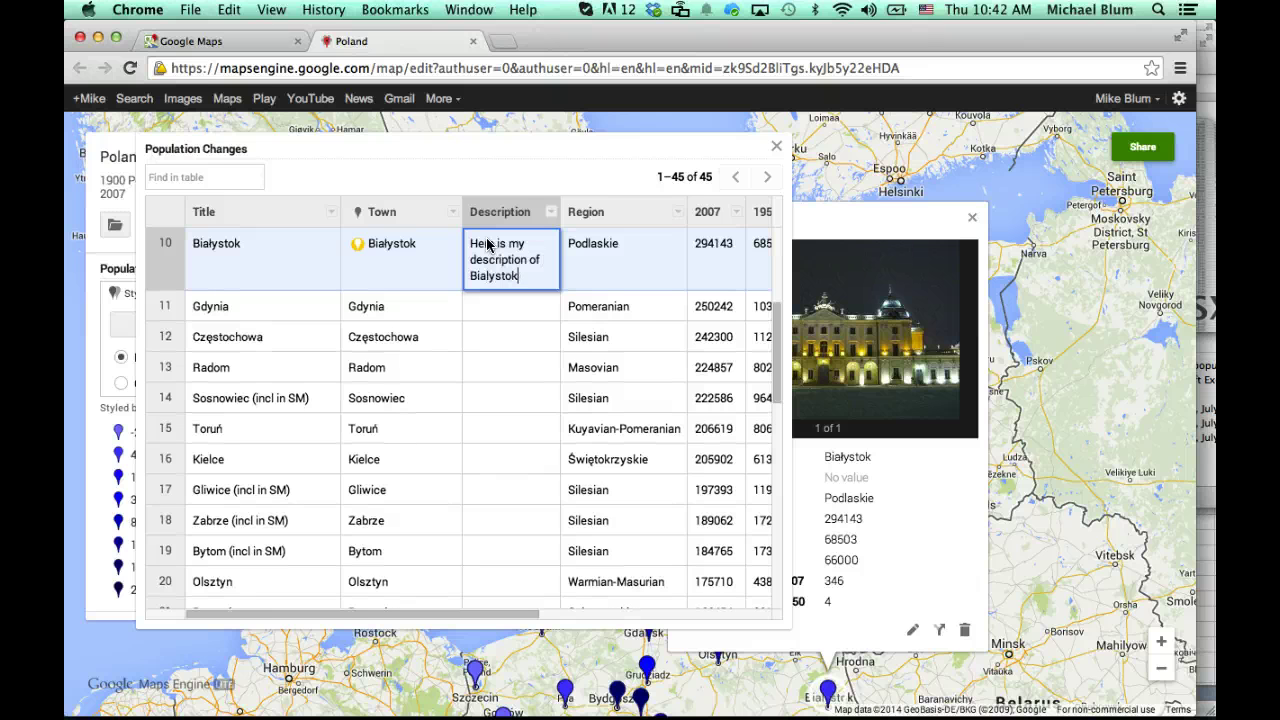
{"action": "key", "text": "Return"}
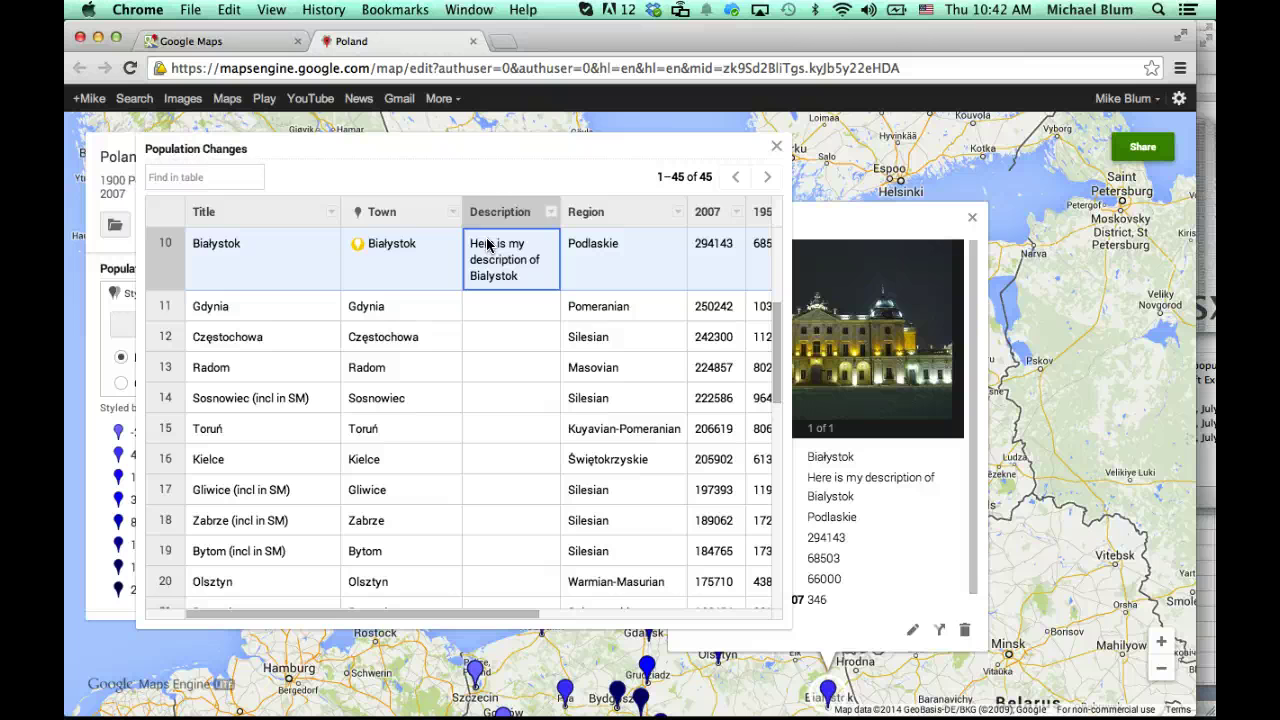
{"action": "left_click", "coordinate": [777, 150]}
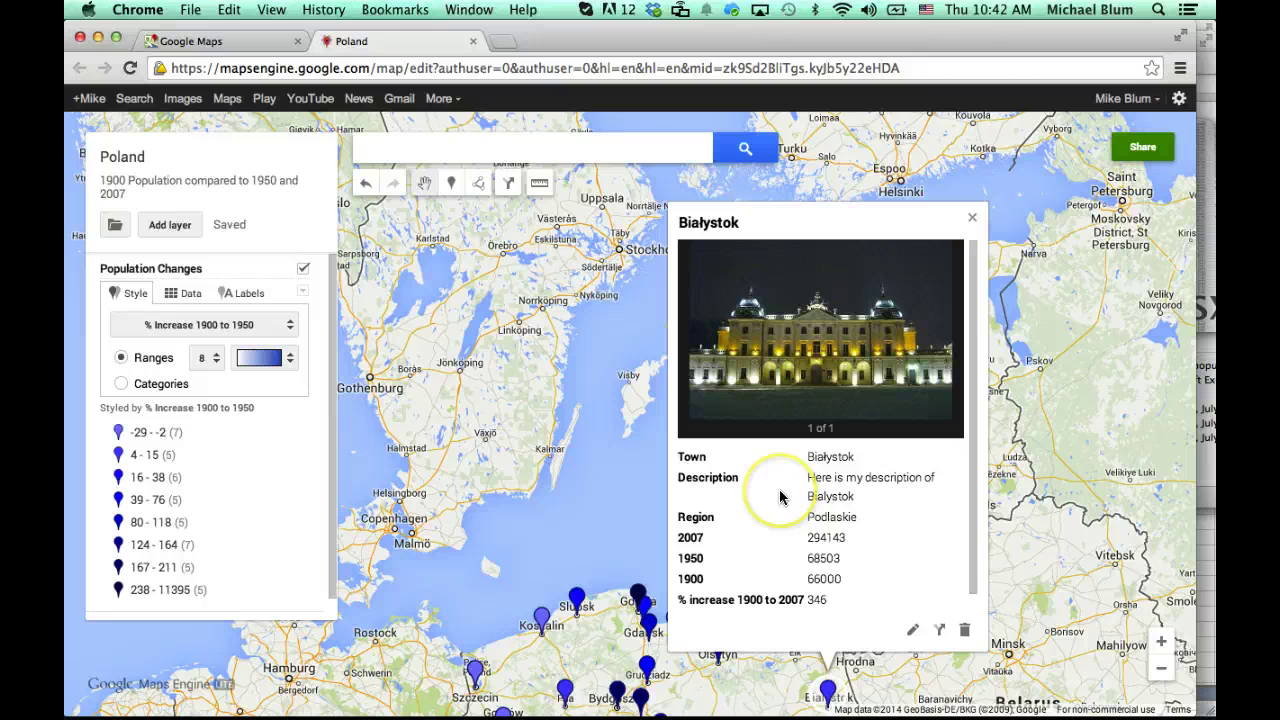
{"action": "left_click", "coordinate": [973, 222]}
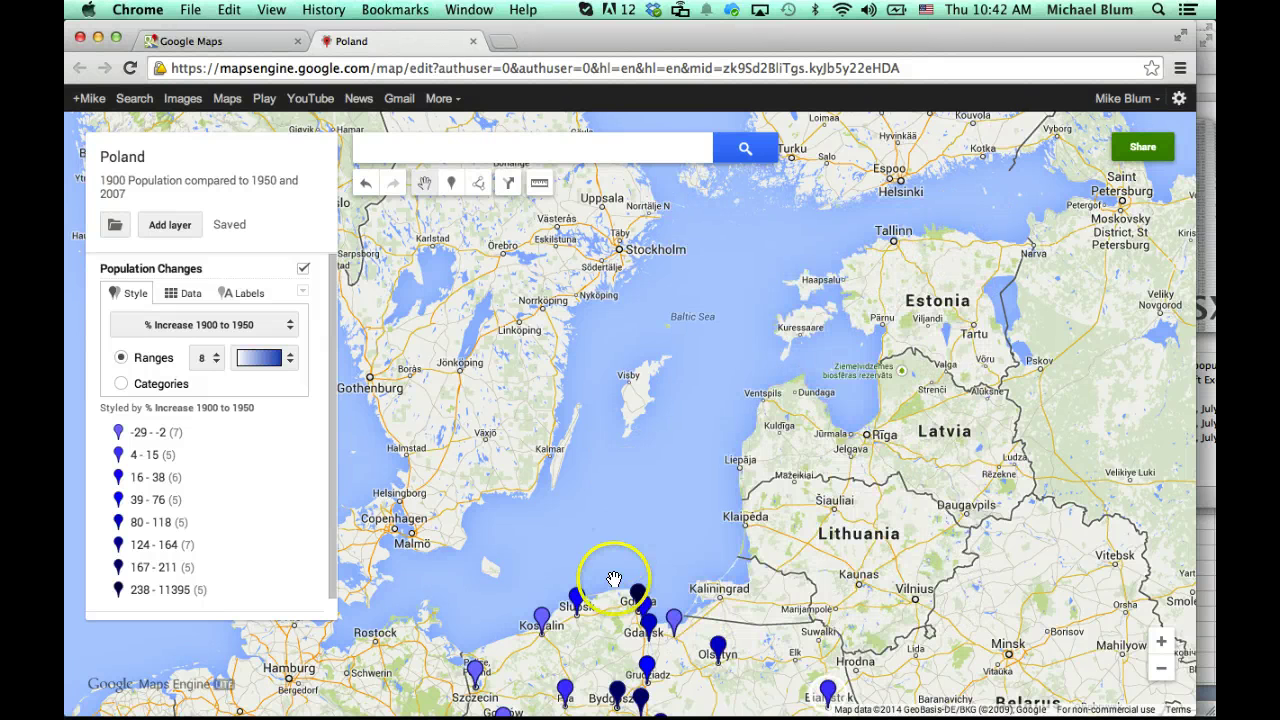
Review the Description column in the Population Changes data table and return to the map of Poland.
{"action": "left_click_drag", "start_coordinate": [606, 571], "coordinate": [631, 271]}
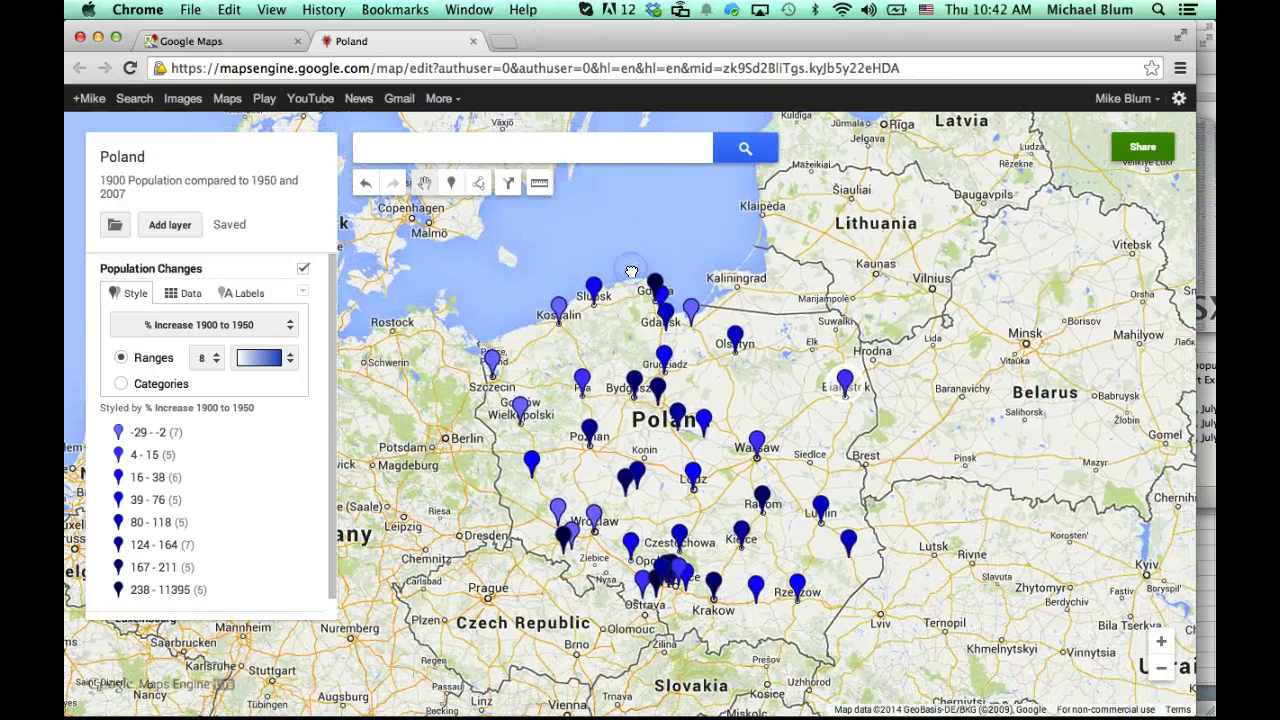
{"action": "left_click", "coordinate": [522, 362]}
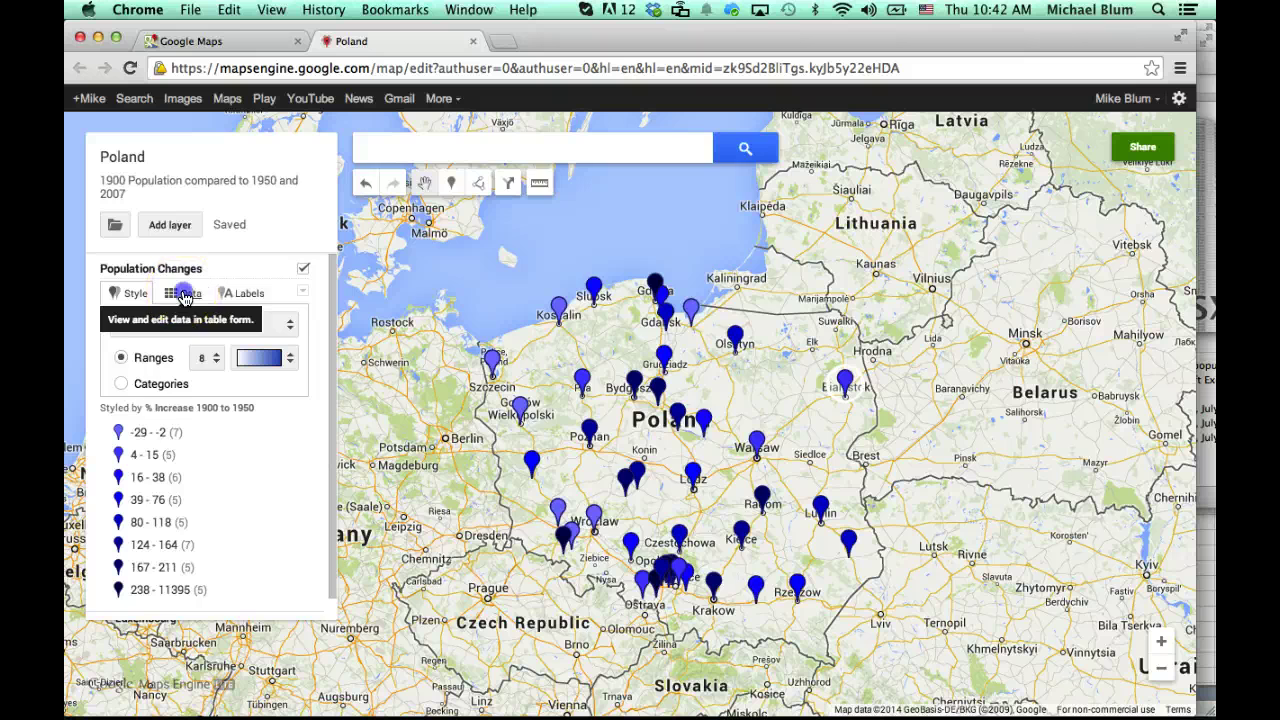
{"action": "left_click", "coordinate": [184, 295]}
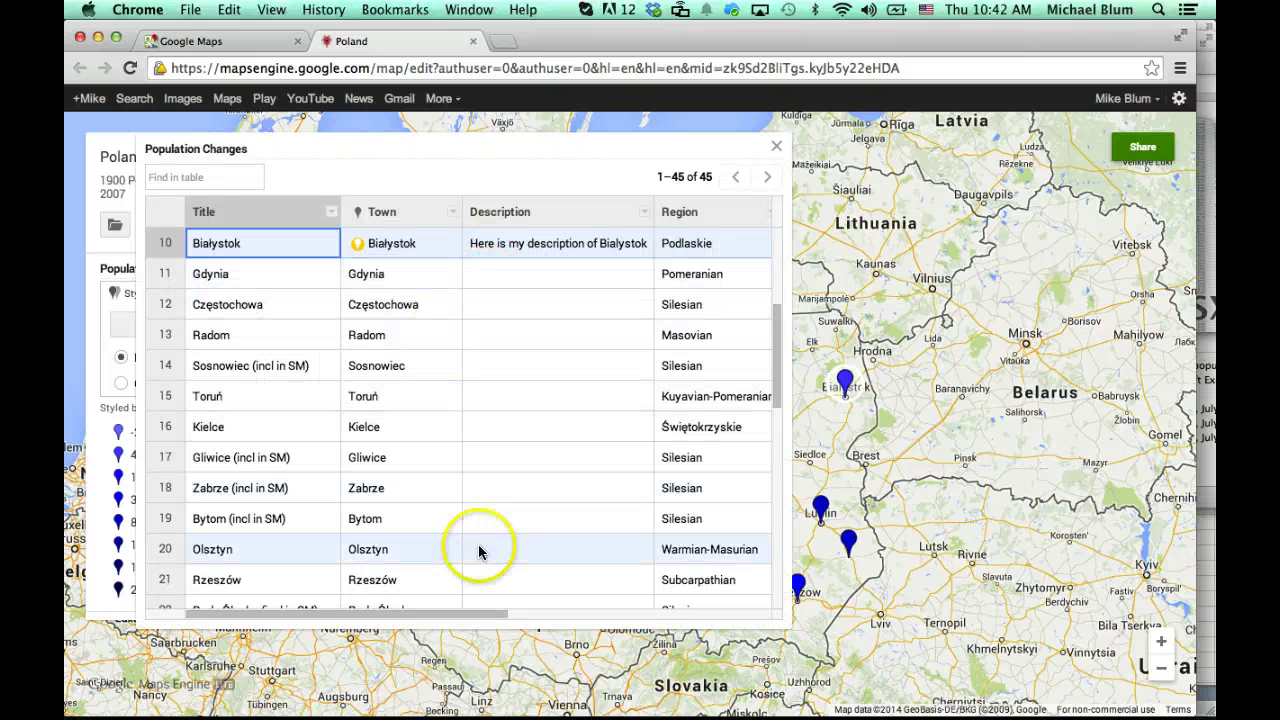
{"action": "left_click", "coordinate": [776, 146]}
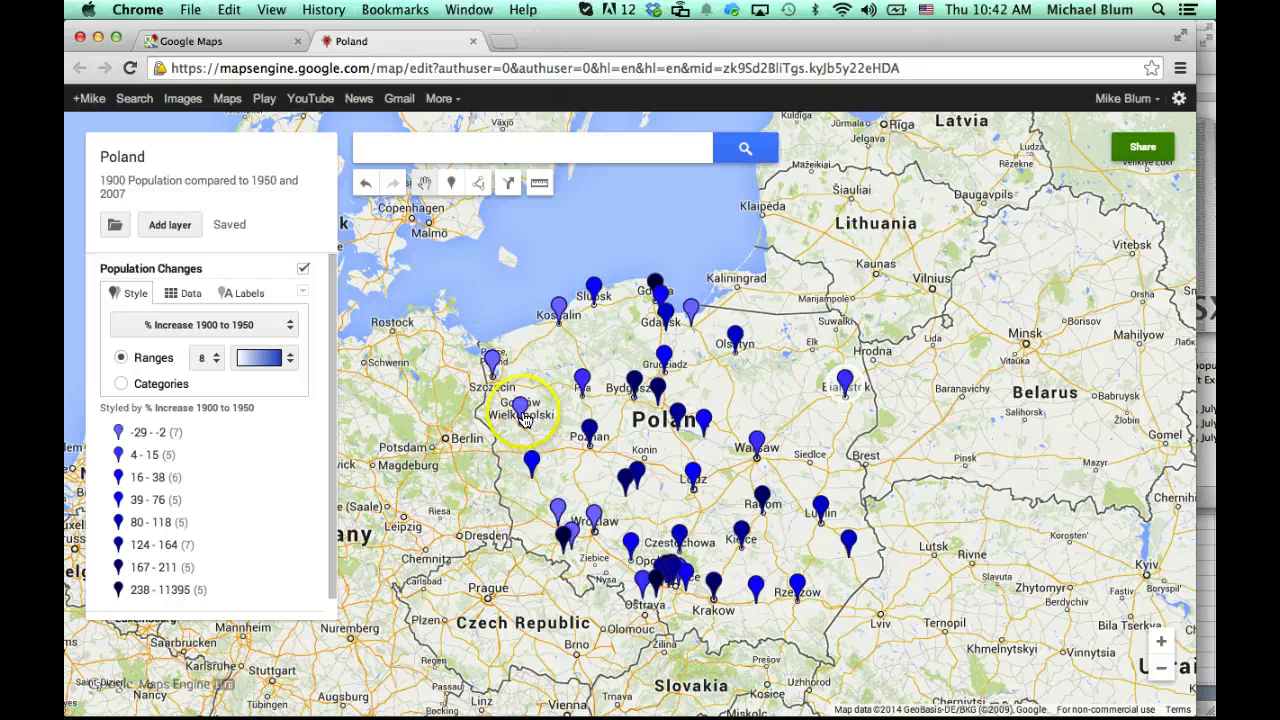
Edit the Szczecin placemark, set its description to "Here is my description of Szezcin" and save it.
{"action": "left_click", "coordinate": [489, 362]}
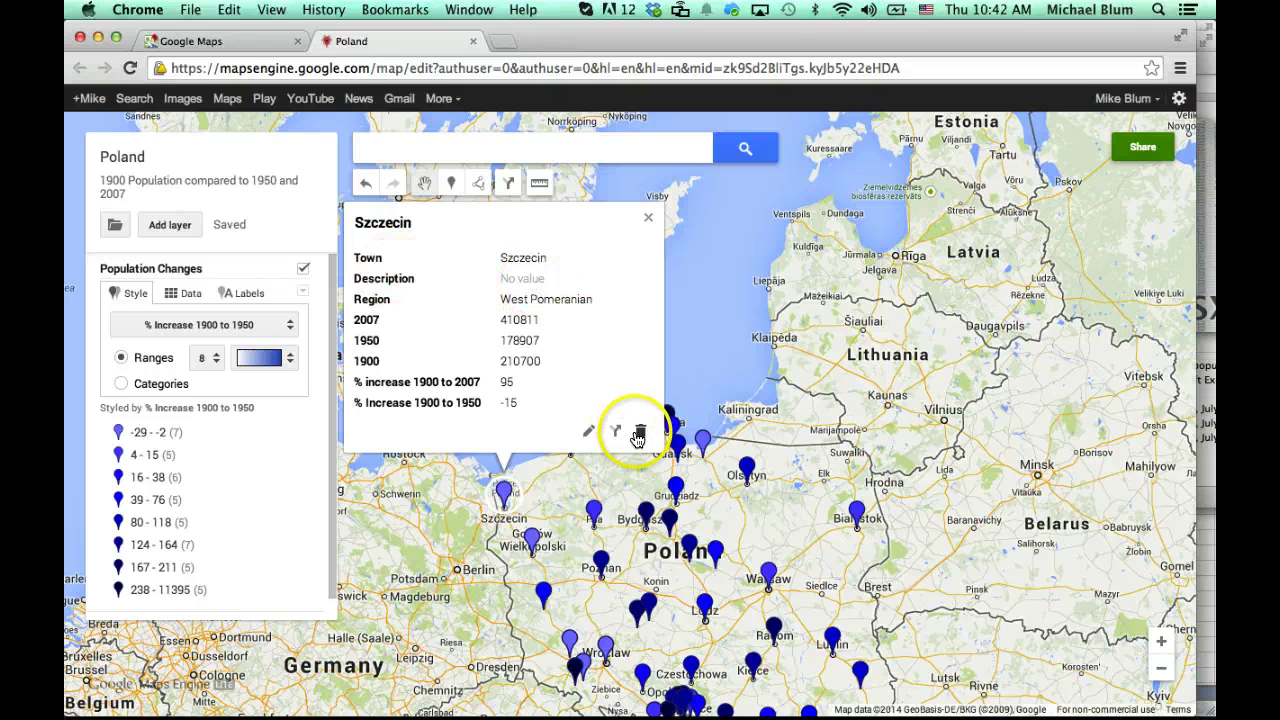
{"action": "left_click", "coordinate": [590, 437]}
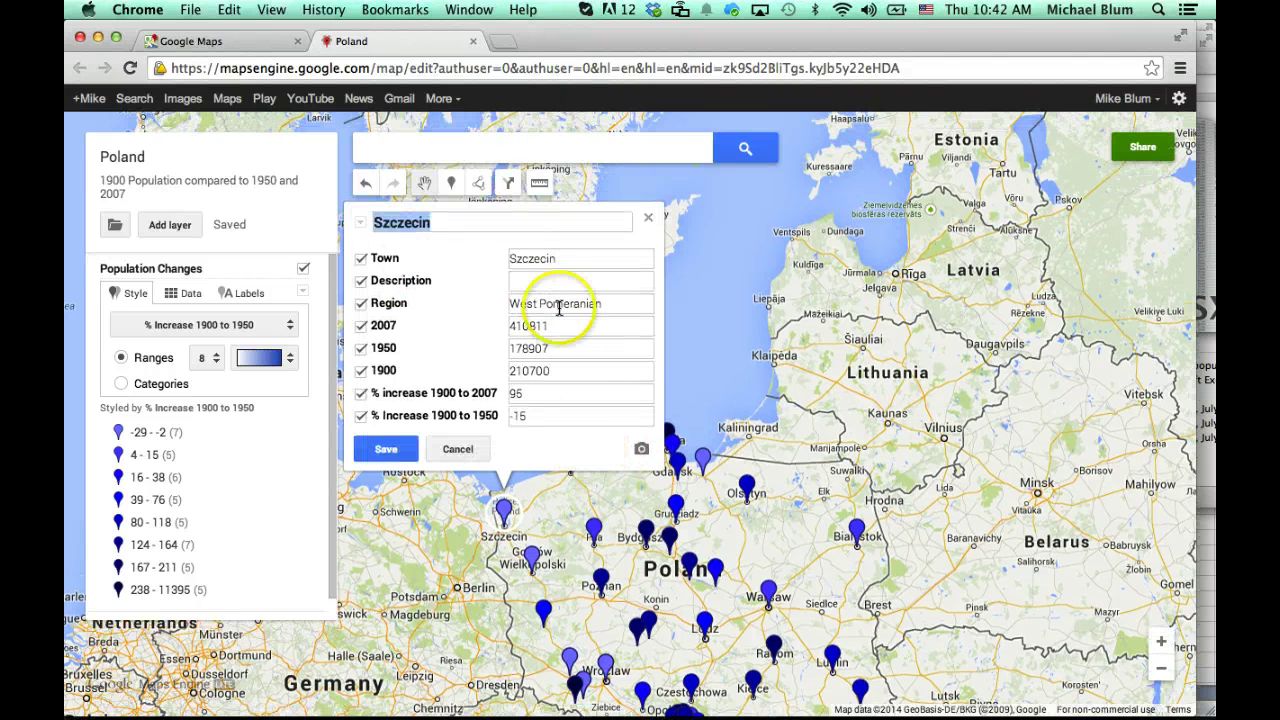
{"action": "left_click", "coordinate": [529, 280]}
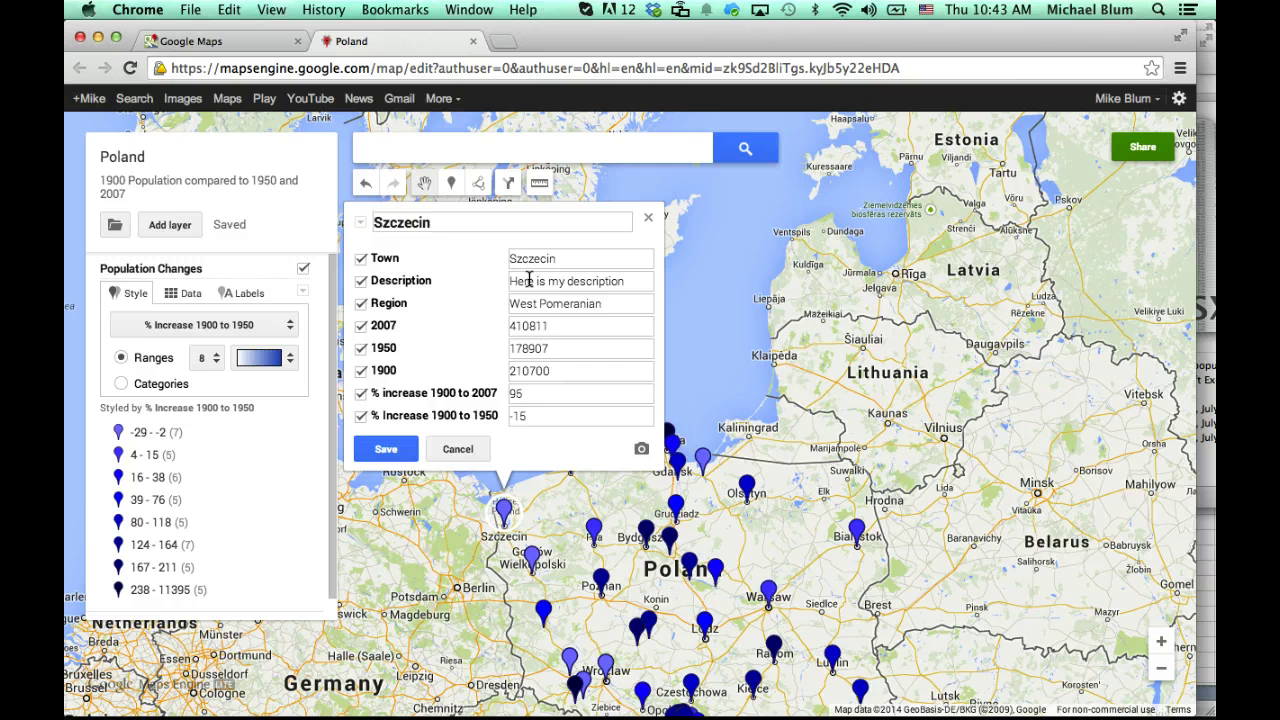
{"action": "type", "text": "Here is my description of Sz"}
{"action": "type", "text": "czecin"}
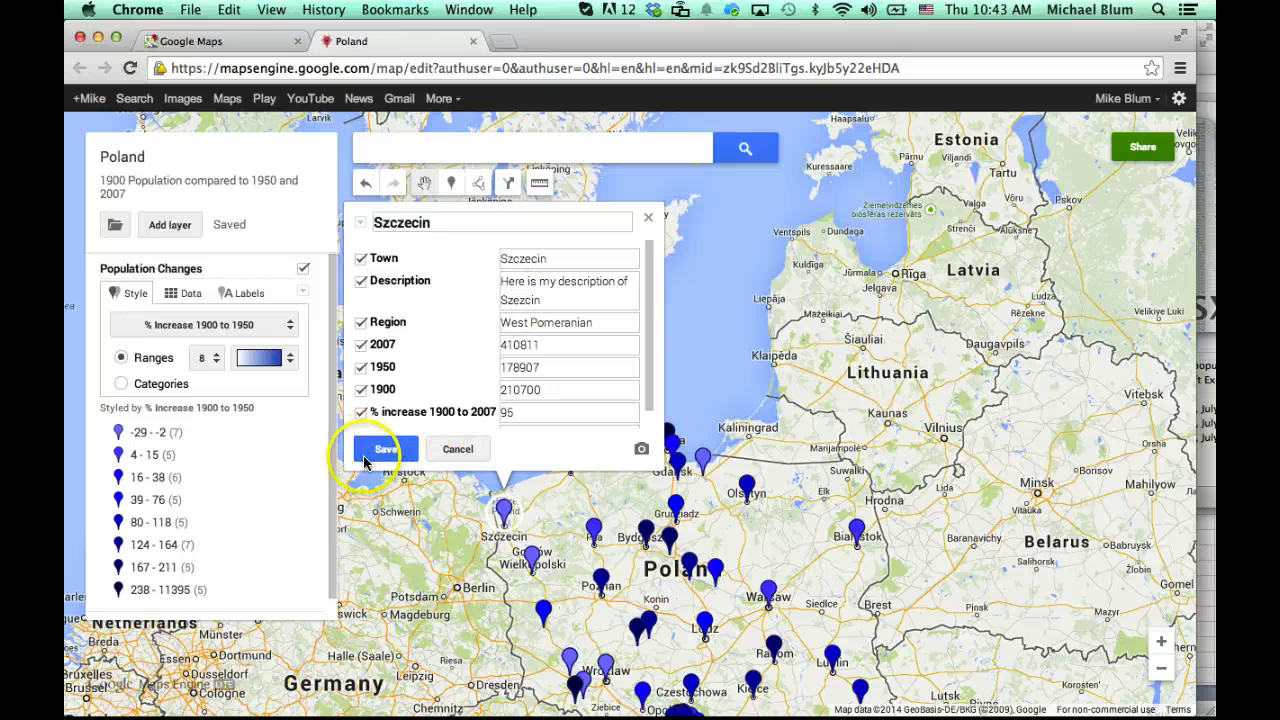
{"action": "left_click", "coordinate": [386, 449]}
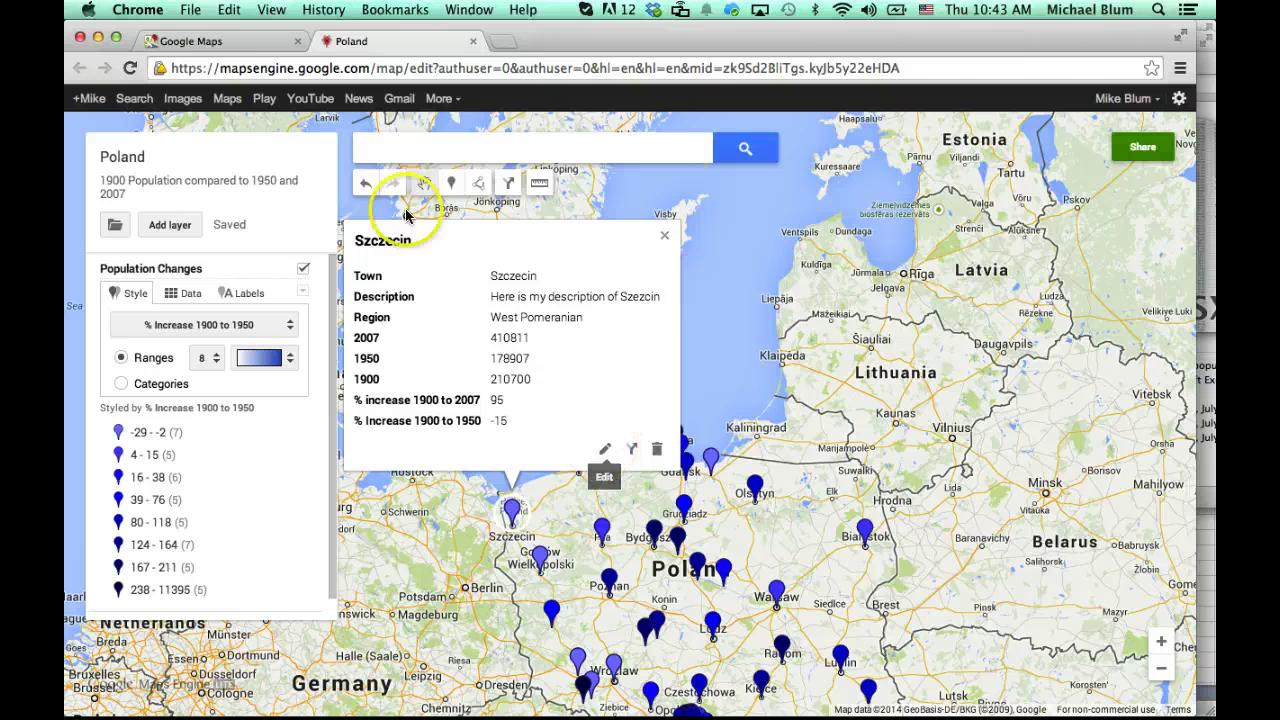
Edit the Szczecin placemark again and run a Google Image Search for Szczecin to find pictures for it.
{"action": "left_click_drag", "start_coordinate": [411, 241], "coordinate": [355, 243]}
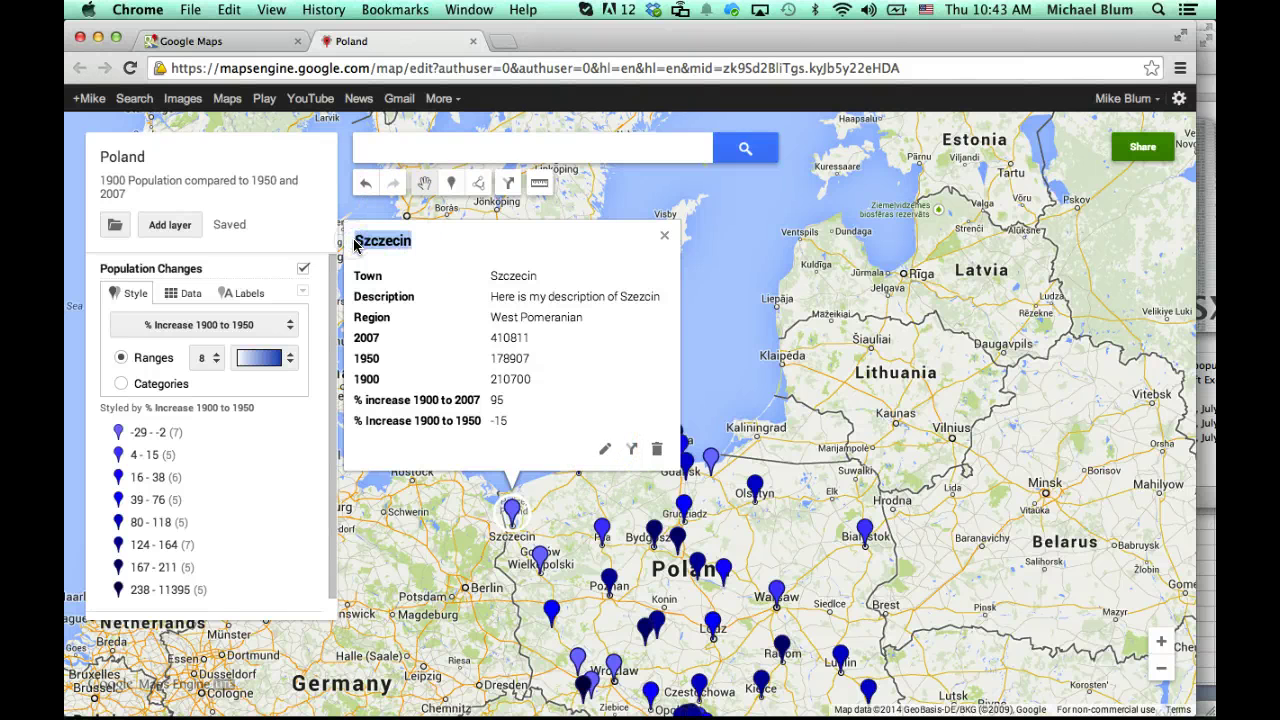
{"action": "left_click", "coordinate": [604, 449]}
{"action": "left_click", "coordinate": [674, 449]}
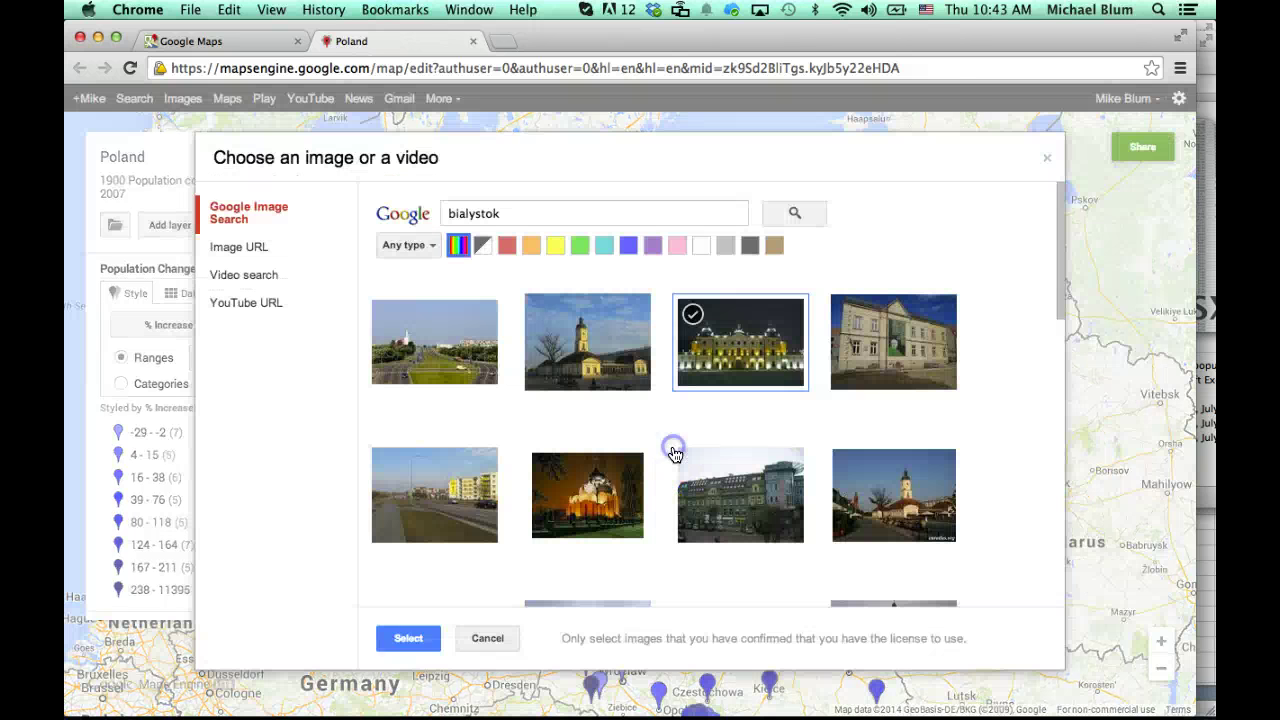
{"action": "left_click_drag", "start_coordinate": [510, 212], "coordinate": [397, 213]}
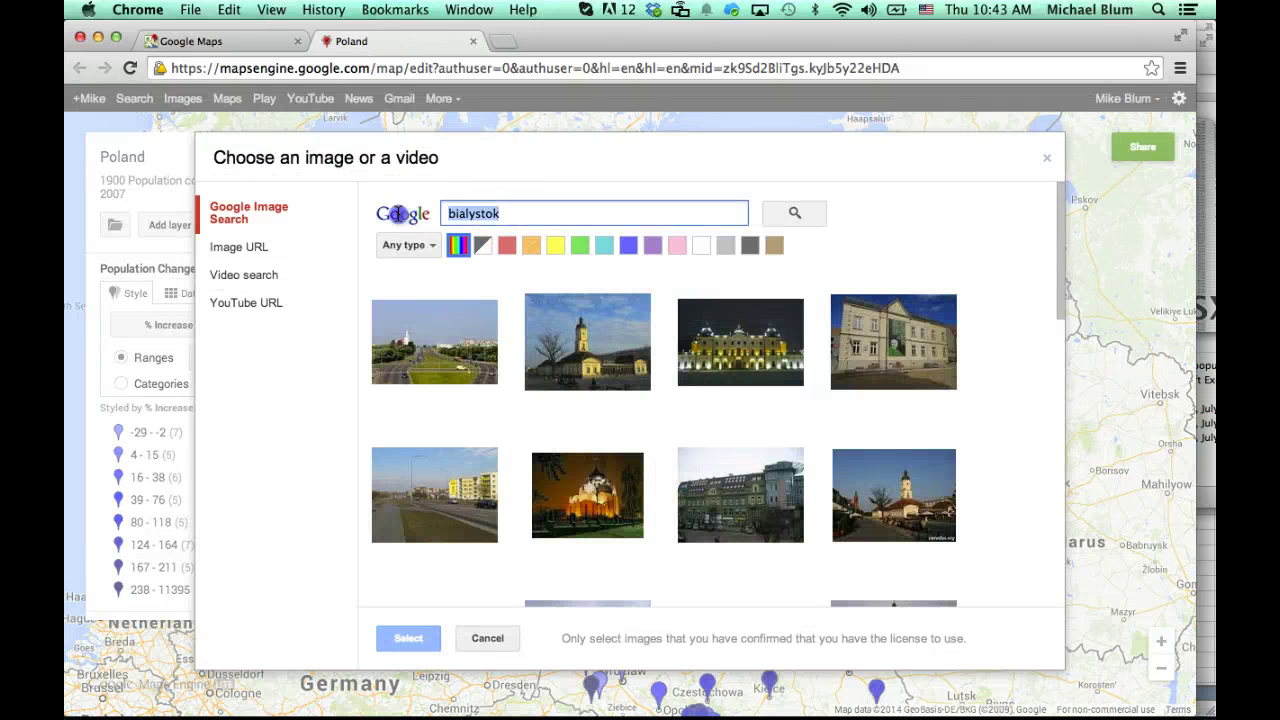
{"action": "type", "text": "Szczecin"}
{"action": "left_click", "coordinate": [794, 213]}
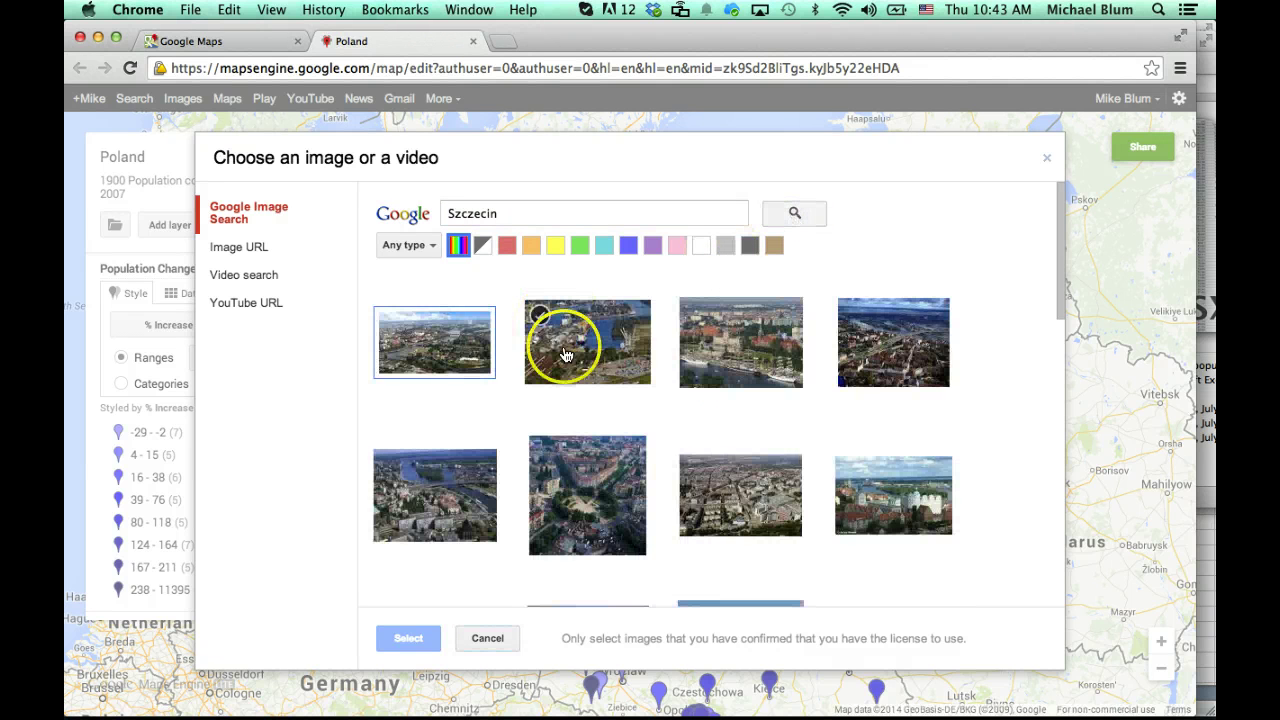
Add the aerial harbour photo and the photo of the white castle above the red roofs to the Szczecin placemark.
{"action": "left_click", "coordinate": [443, 357]}
{"action": "left_click", "coordinate": [590, 347]}
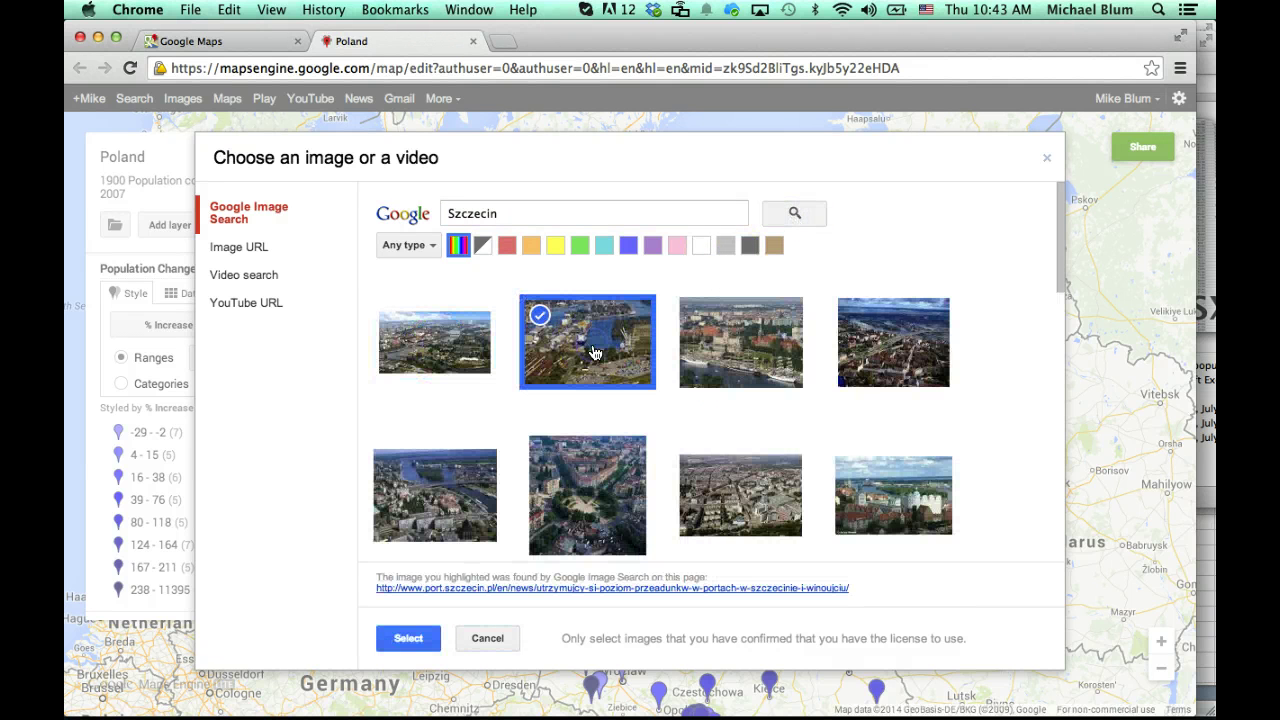
{"action": "left_click", "coordinate": [405, 636]}
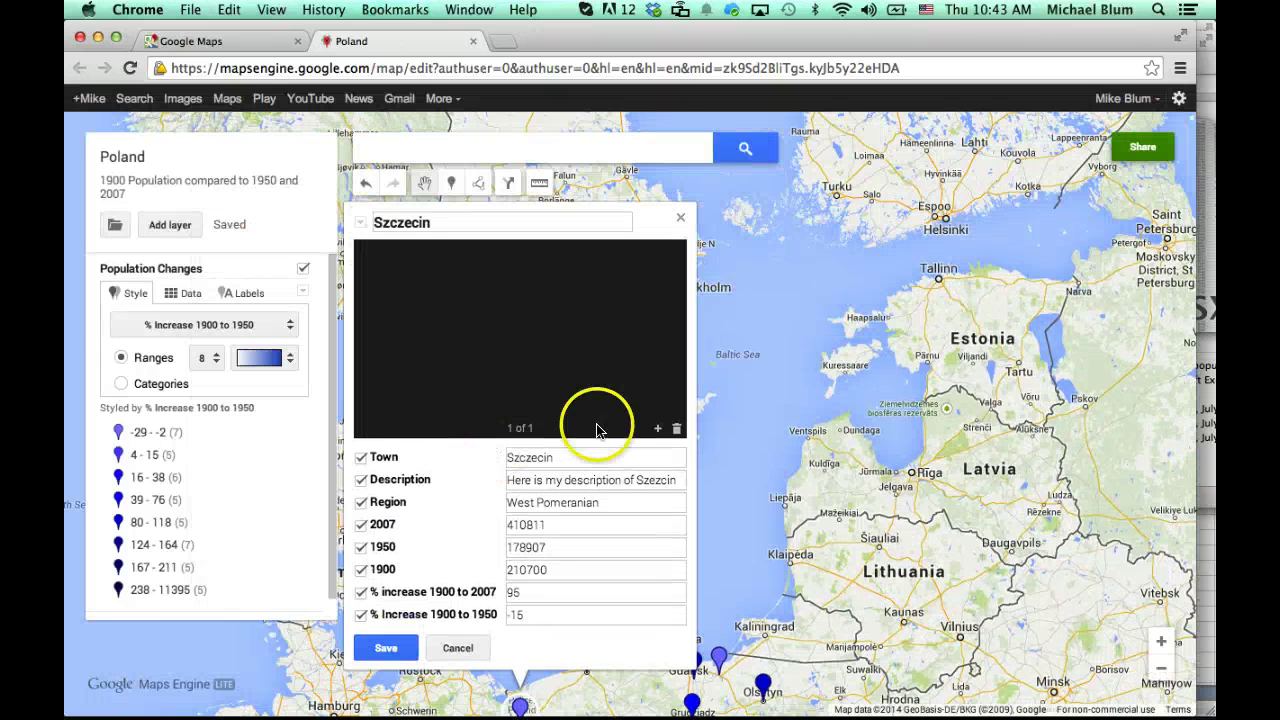
{"action": "left_click", "coordinate": [659, 430]}
{"action": "left_click", "coordinate": [840, 486]}
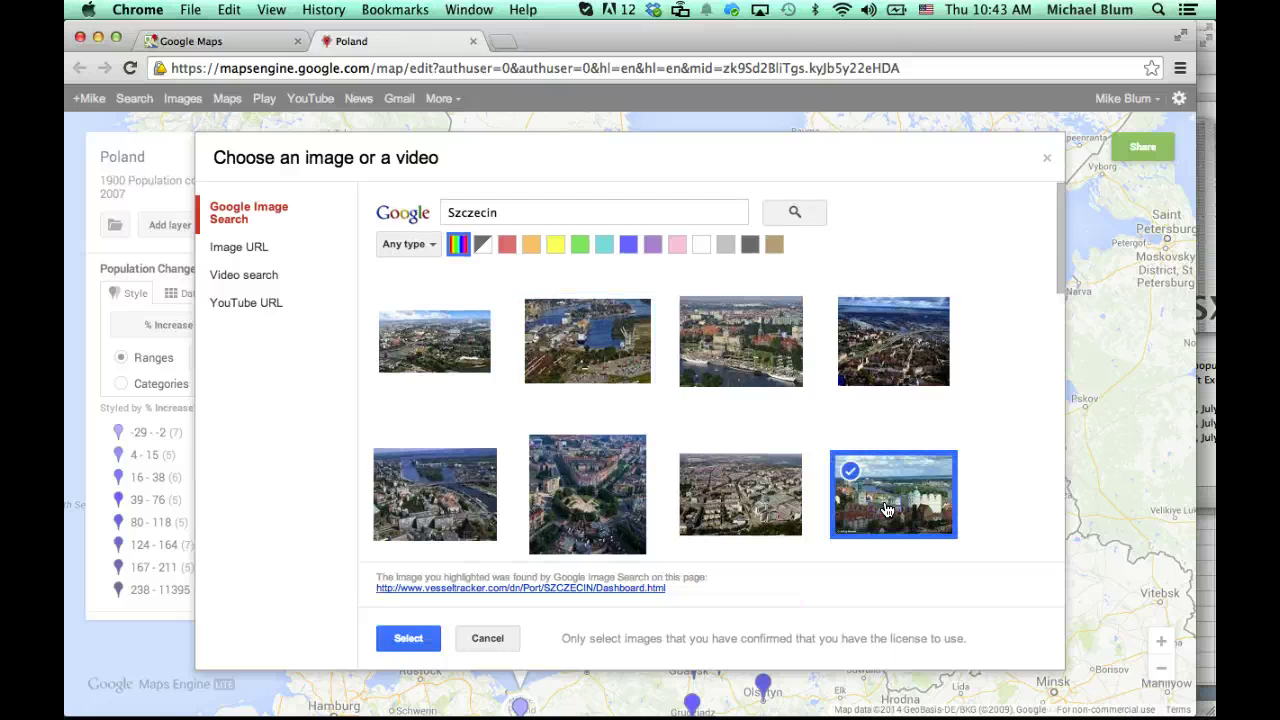
{"action": "left_click", "coordinate": [379, 640]}
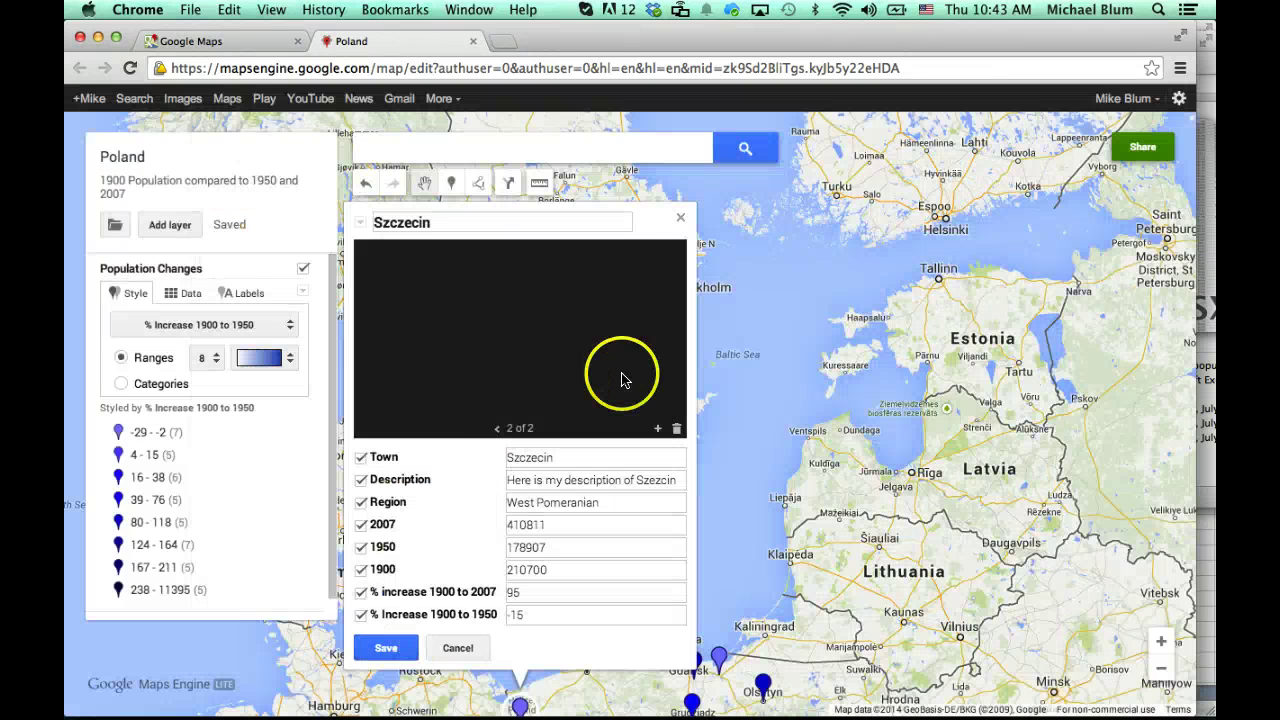
Add the photo of the colourful red and blue townhouses as the third Szczecin image and save the placemark.
{"action": "left_click", "coordinate": [653, 432]}
{"action": "left_click", "coordinate": [715, 478]}
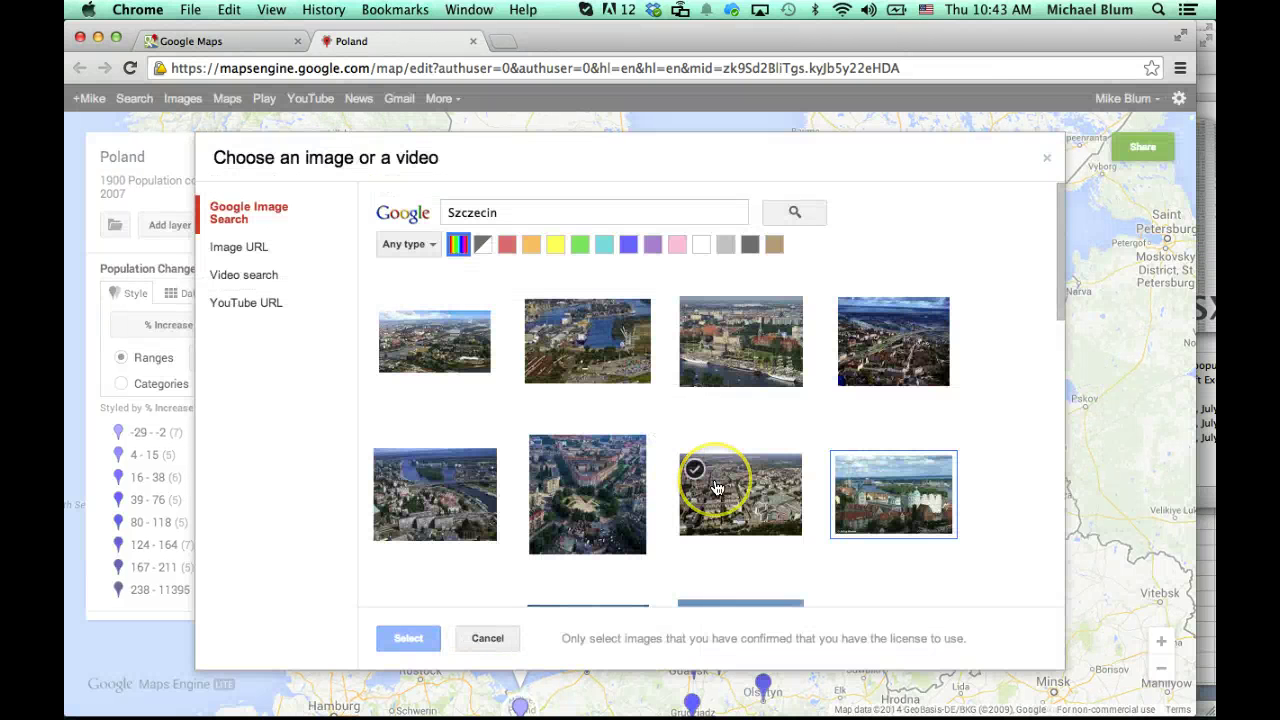
{"action": "scroll", "coordinate": [717, 488], "scroll_direction": "down", "scroll_amount": 5}
{"action": "left_click", "coordinate": [737, 490]}
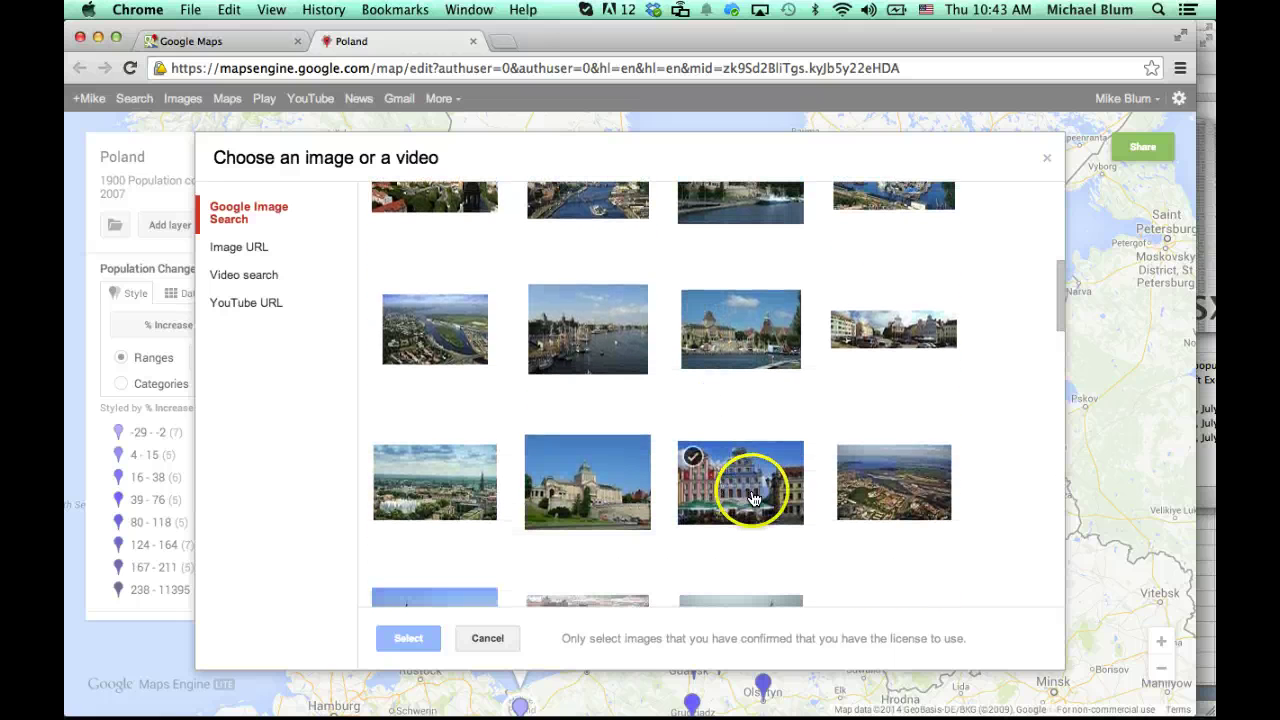
{"action": "left_click", "coordinate": [405, 638]}
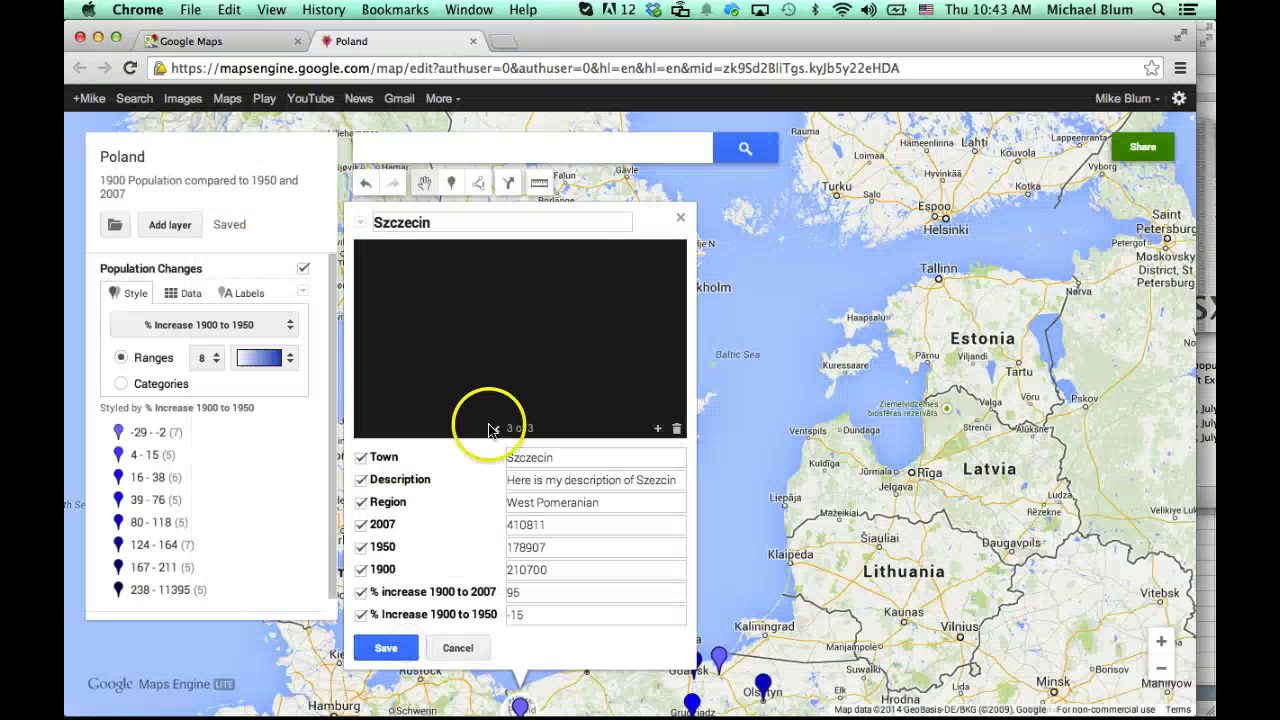
{"action": "left_click", "coordinate": [385, 648]}
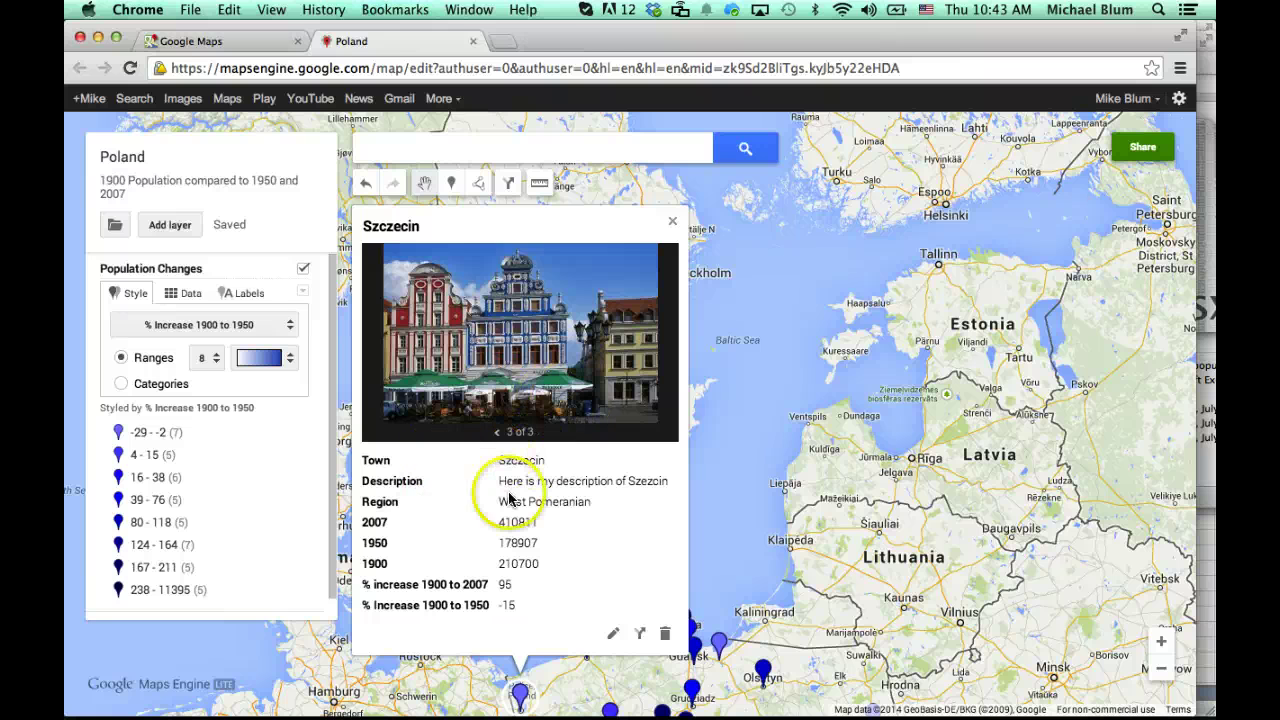
Reopen the Szczecin placemark, browse through its three images and review its description and population data, and close it.
{"action": "left_click", "coordinate": [672, 221]}
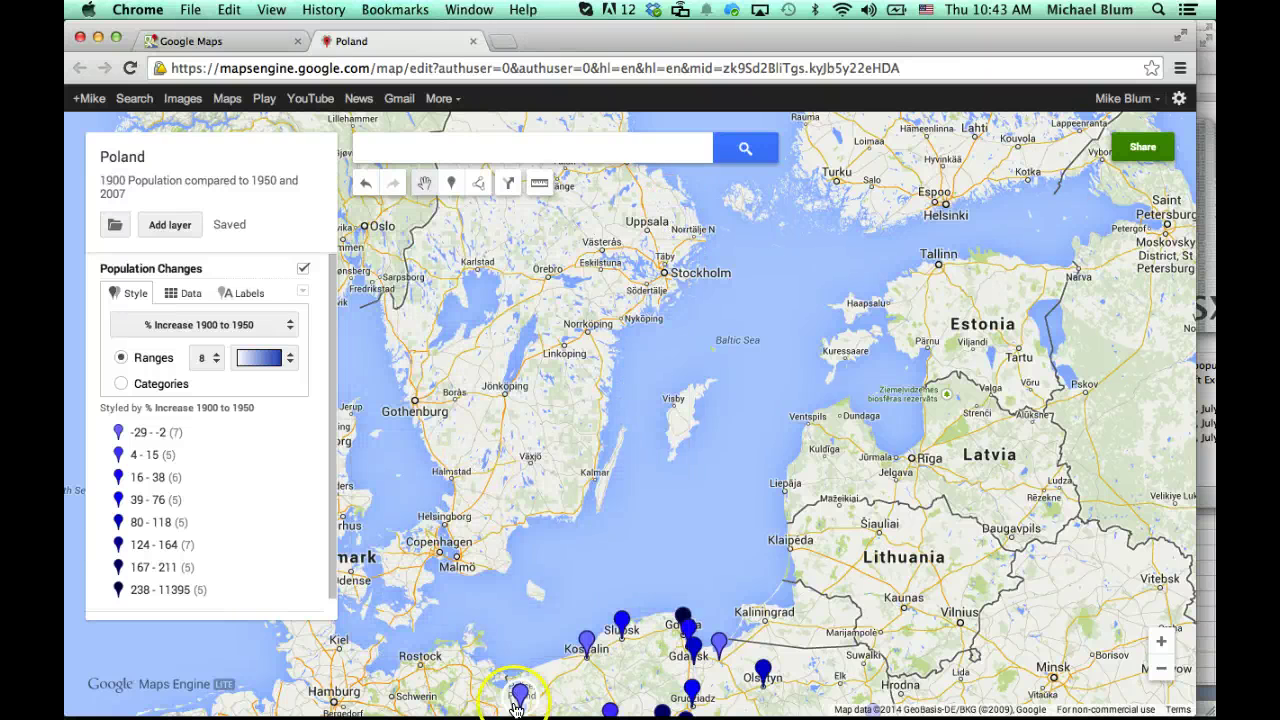
{"action": "left_click_drag", "start_coordinate": [519, 697], "coordinate": [519, 657]}
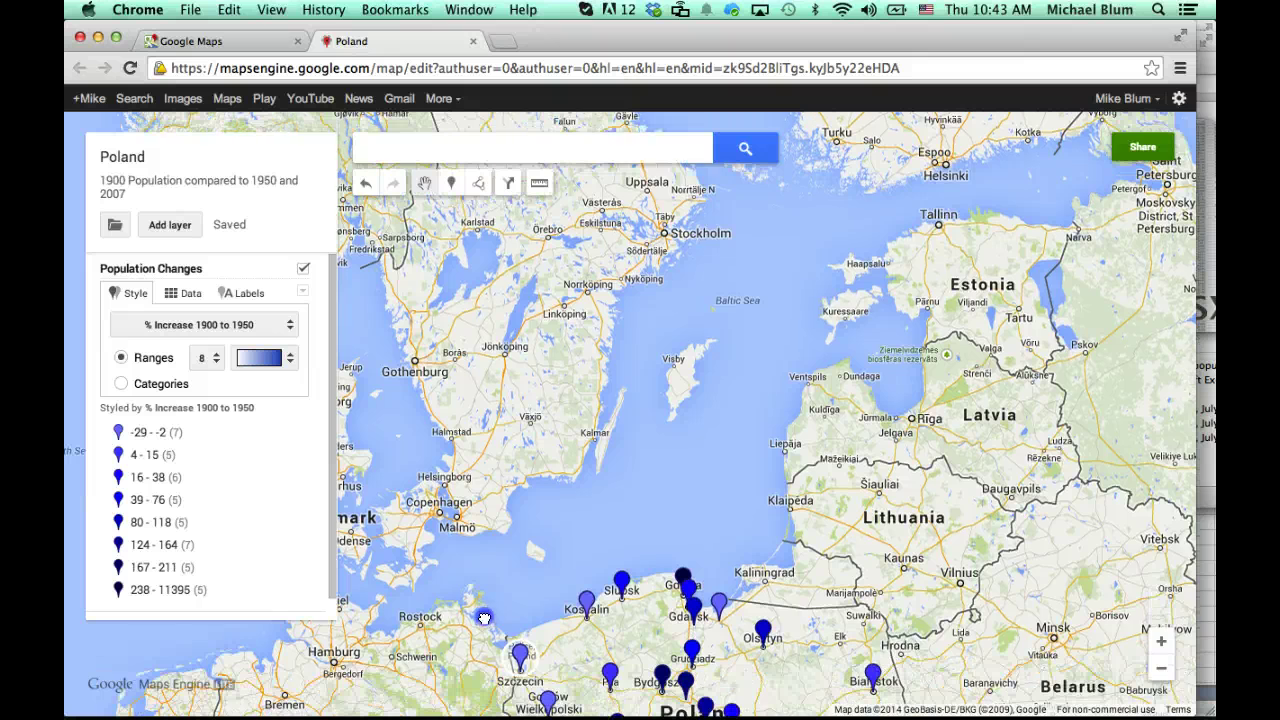
{"action": "left_click", "coordinate": [520, 654]}
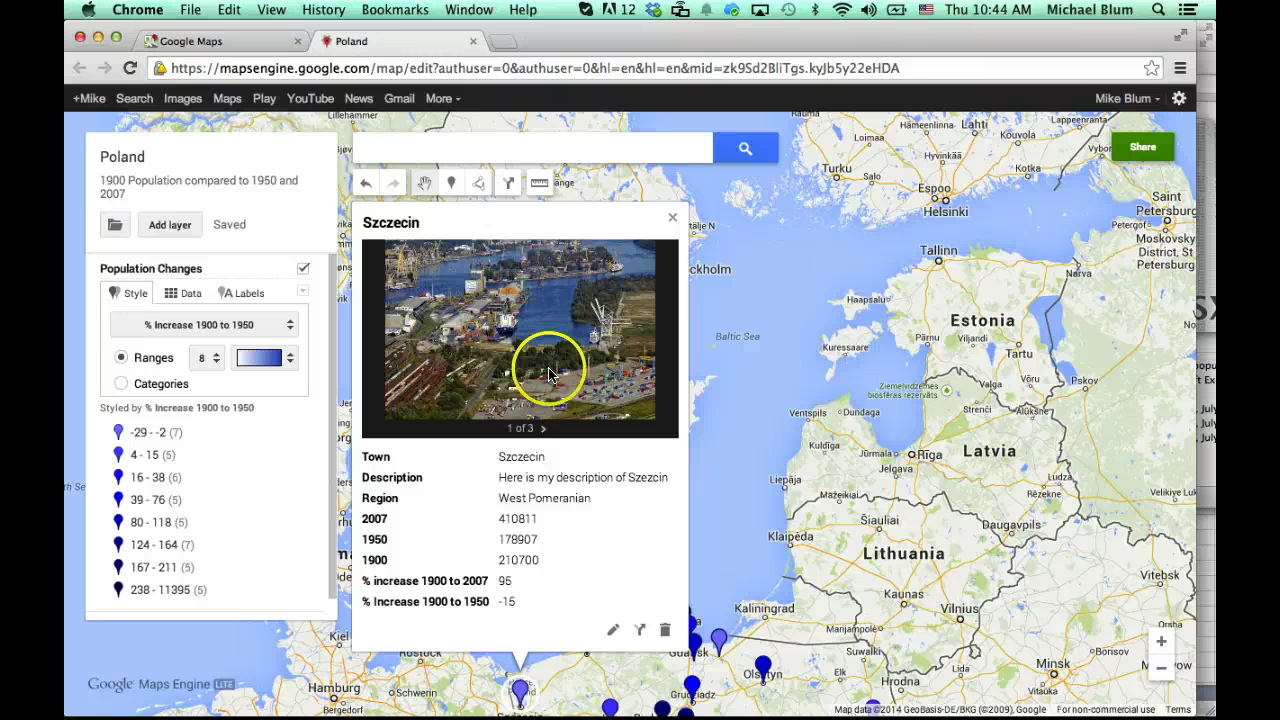
{"action": "left_click", "coordinate": [544, 430]}
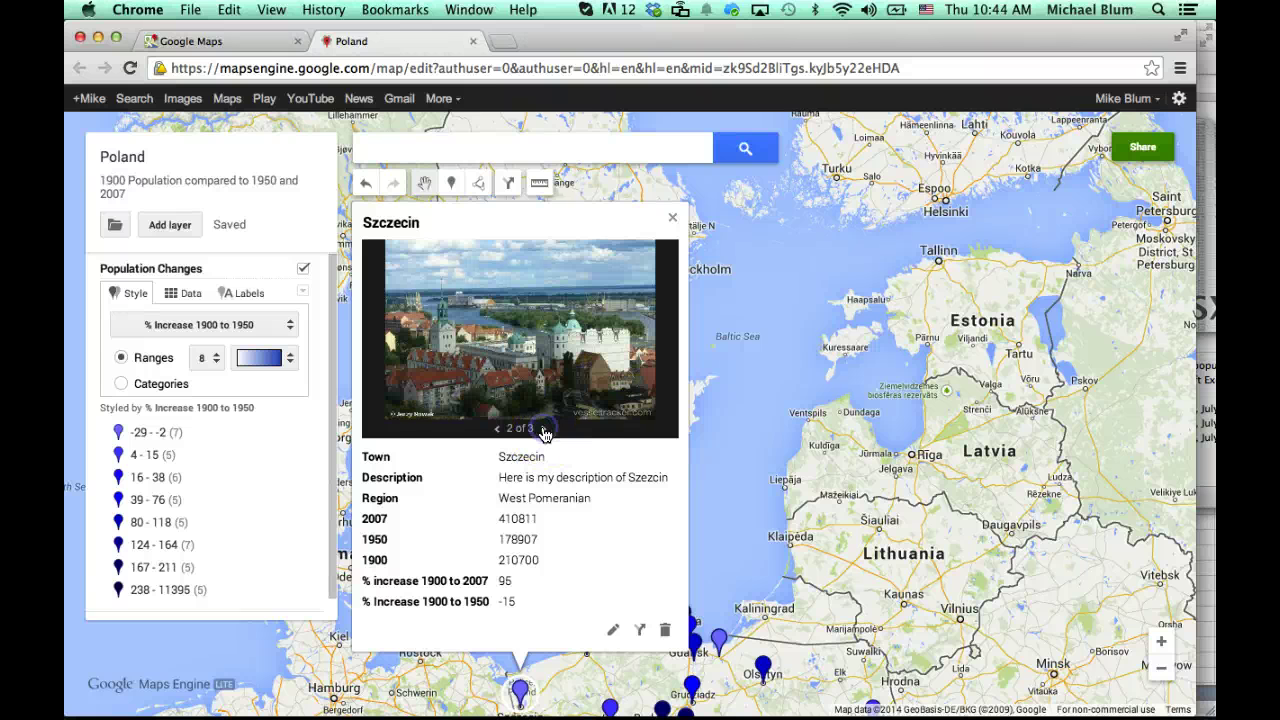
{"action": "left_click", "coordinate": [544, 430]}
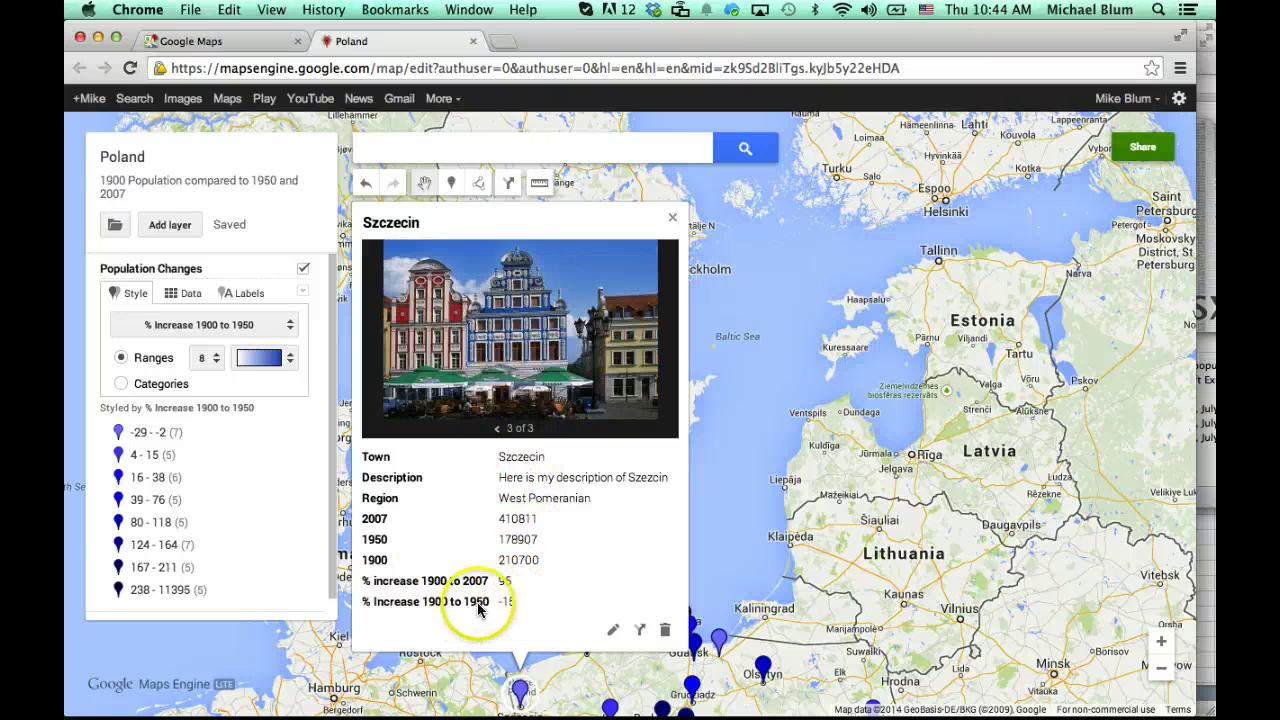
{"action": "left_click_drag", "start_coordinate": [553, 368], "coordinate": [555, 335]}
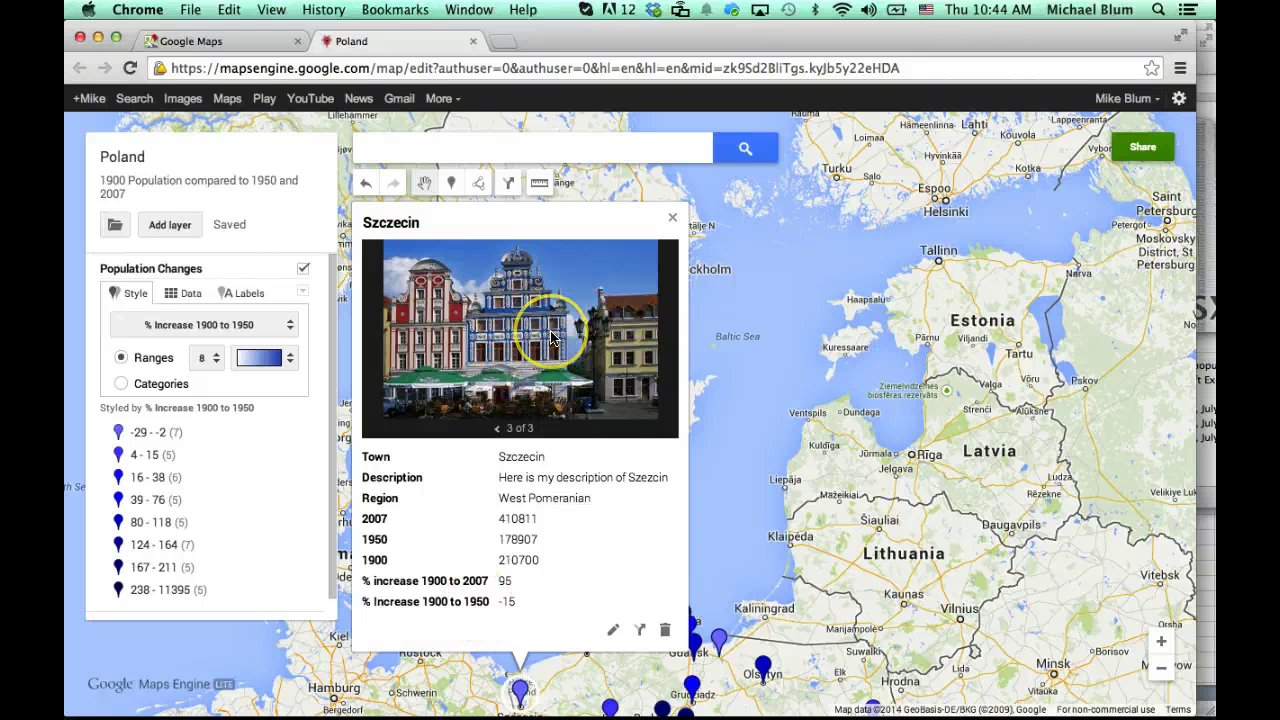
{"action": "left_click", "coordinate": [548, 483]}
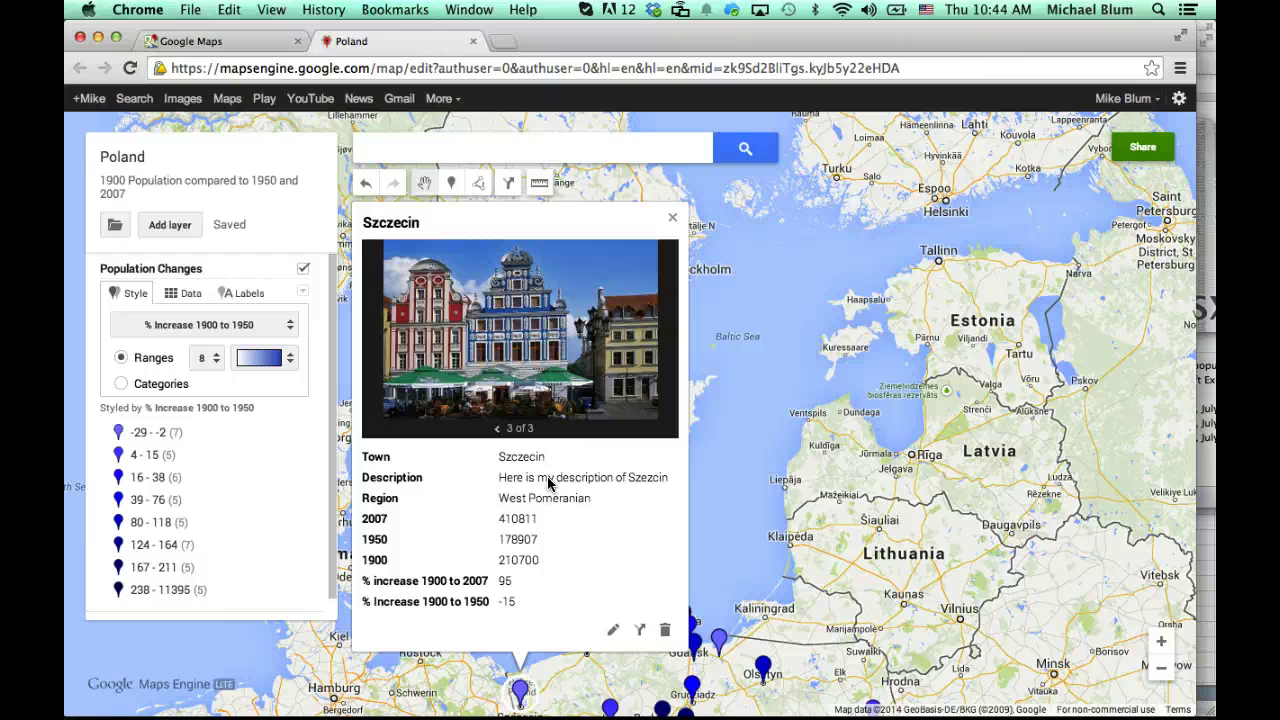
{"action": "left_click_drag", "start_coordinate": [571, 386], "coordinate": [586, 363]}
{"action": "left_click", "coordinate": [584, 578]}
{"action": "left_click", "coordinate": [671, 219]}
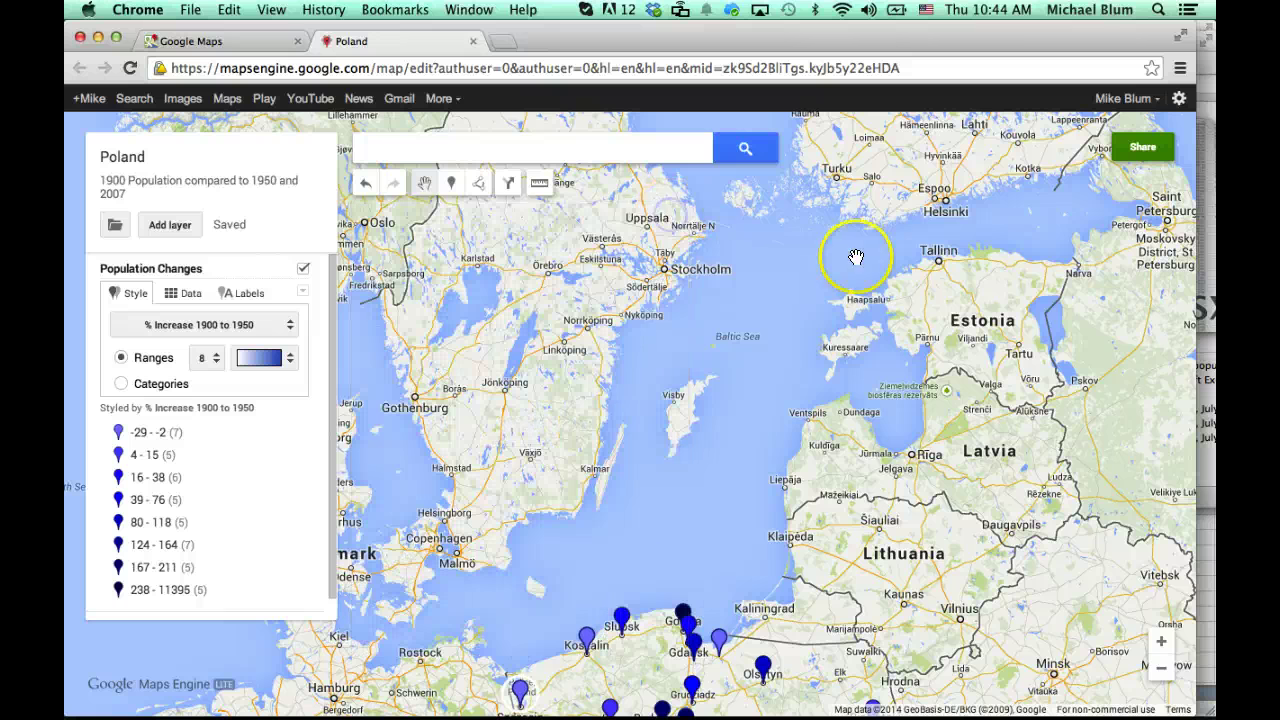
Set the map's sharing visibility to Public on the web with view access and save the setting.
{"action": "left_click", "coordinate": [1143, 148]}
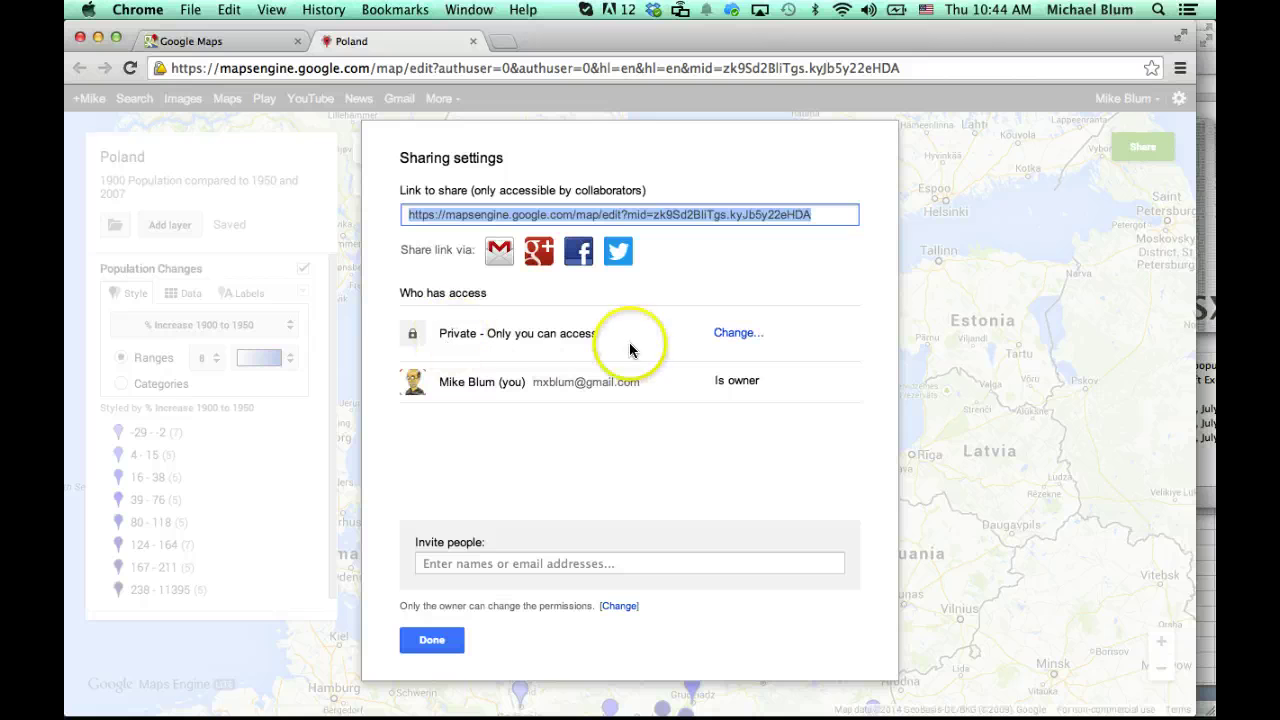
{"action": "left_click", "coordinate": [730, 336]}
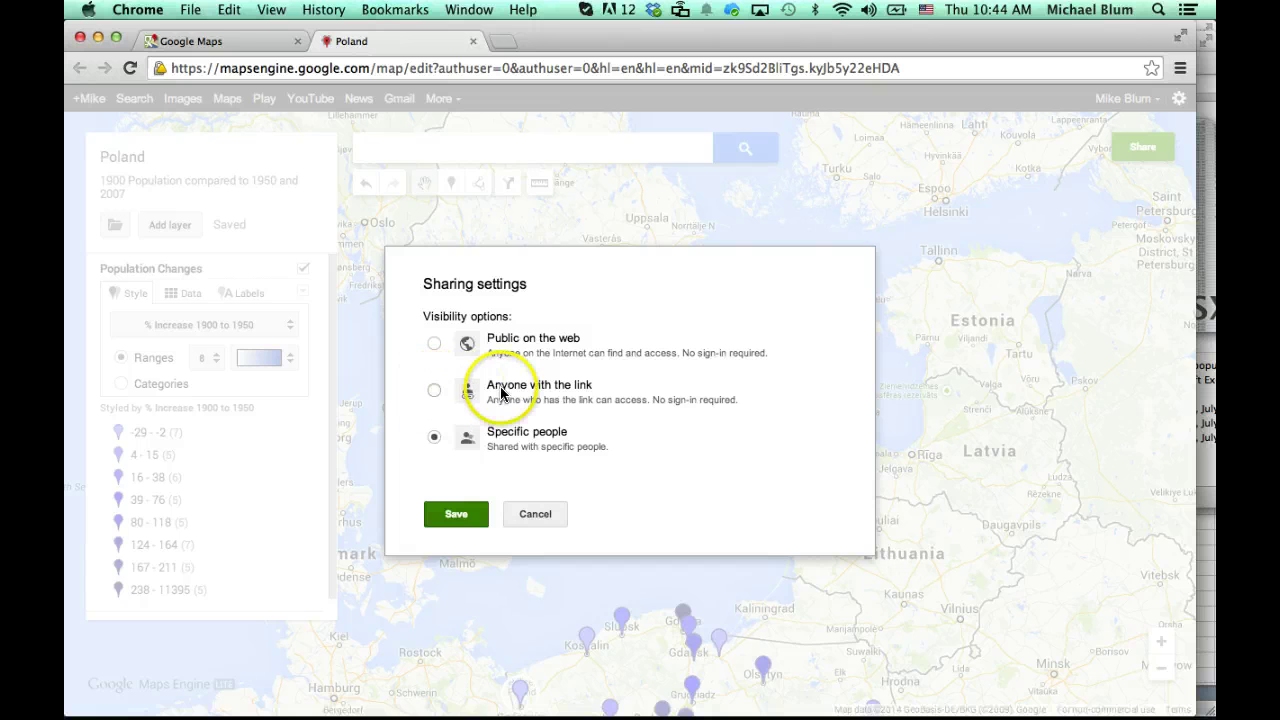
{"action": "left_click", "coordinate": [434, 343]}
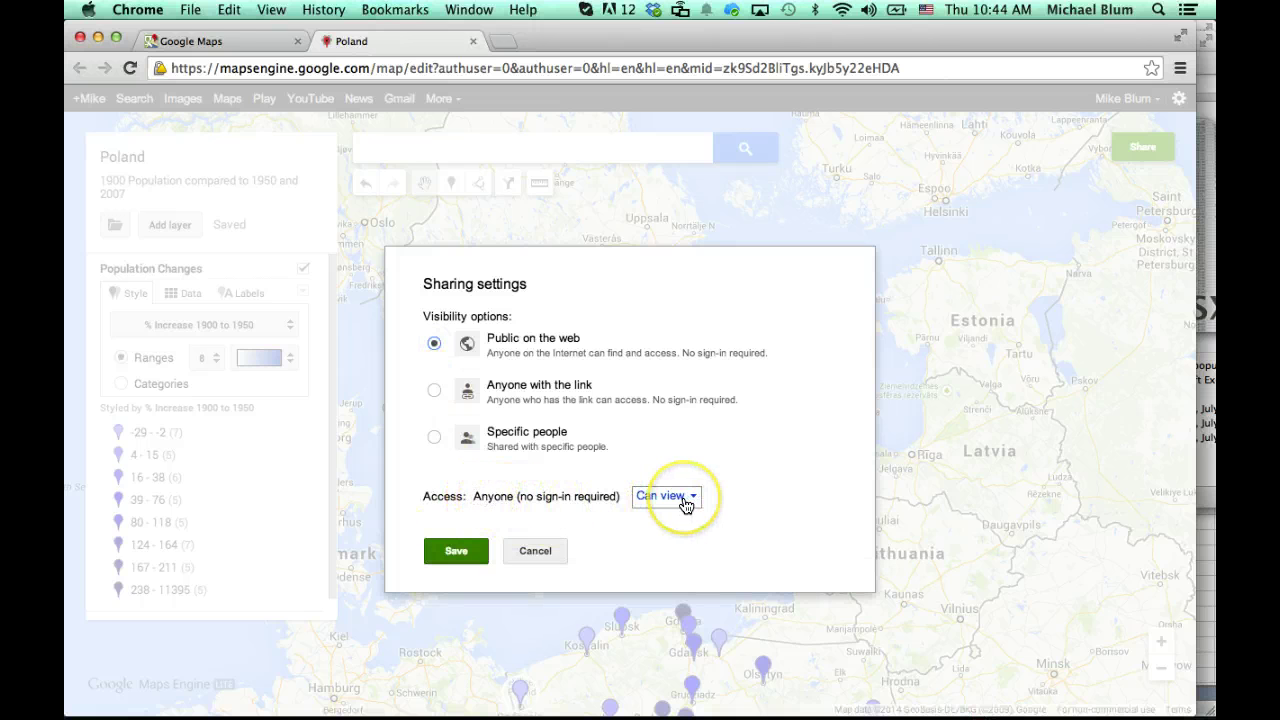
{"action": "left_click", "coordinate": [455, 550]}
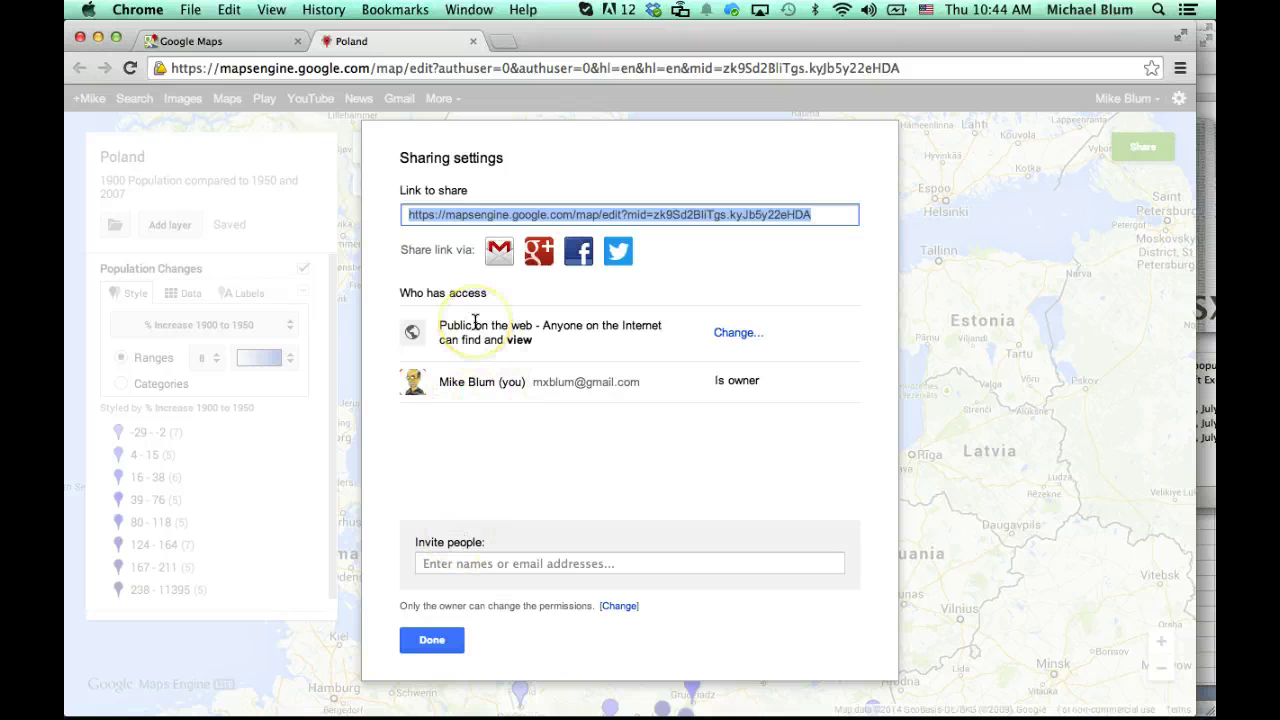
Change the map's sharing to Anyone with the link with Can edit access, save it and close the sharing settings.
{"action": "left_click", "coordinate": [737, 335]}
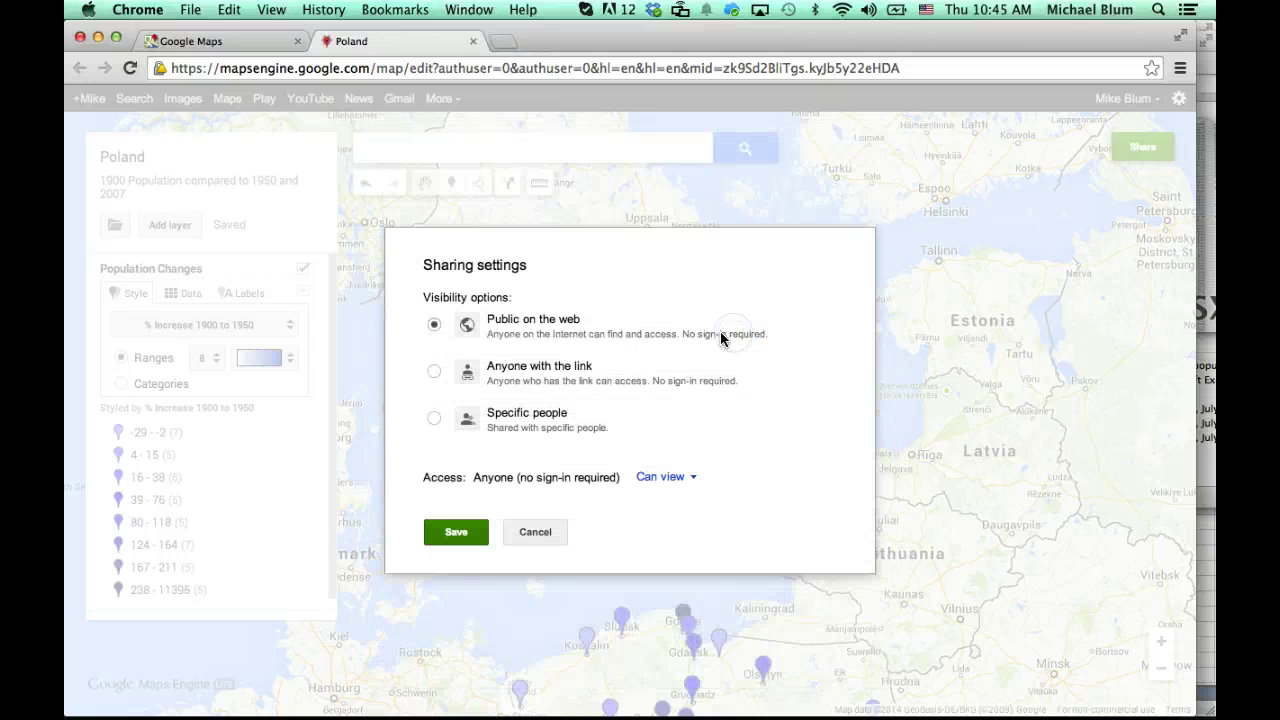
{"action": "left_click", "coordinate": [433, 375]}
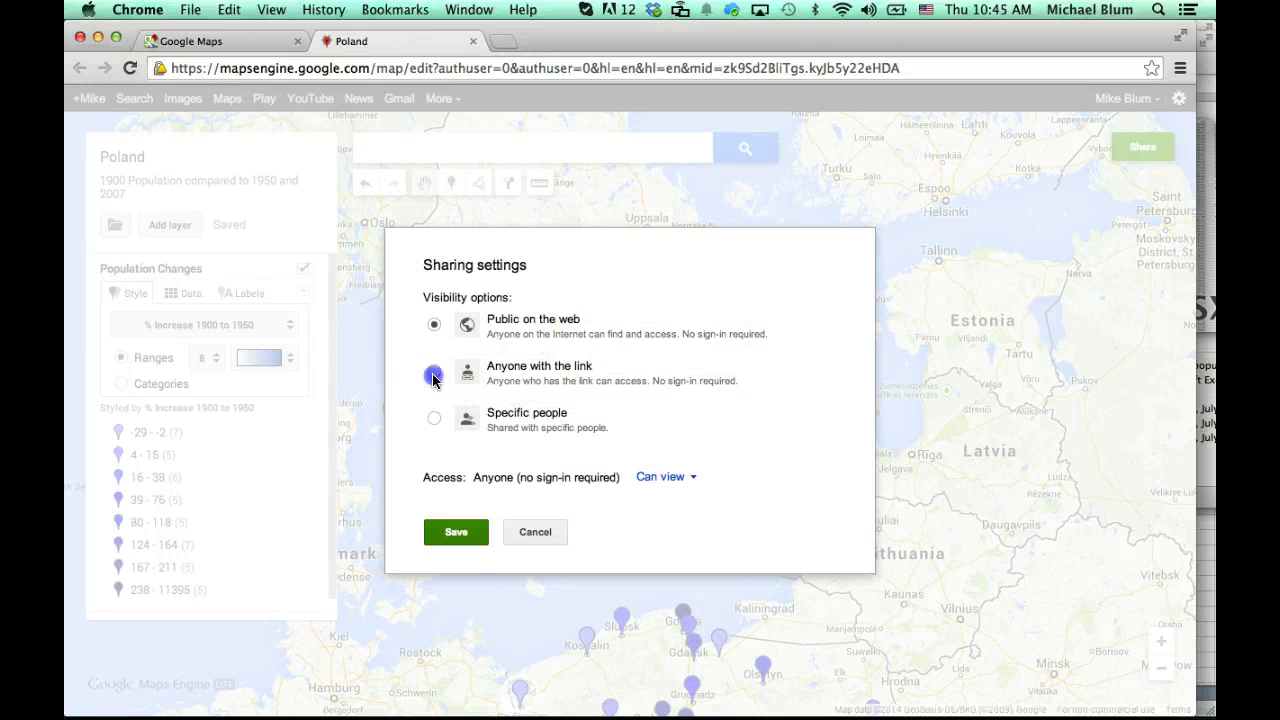
{"action": "left_click", "coordinate": [672, 478]}
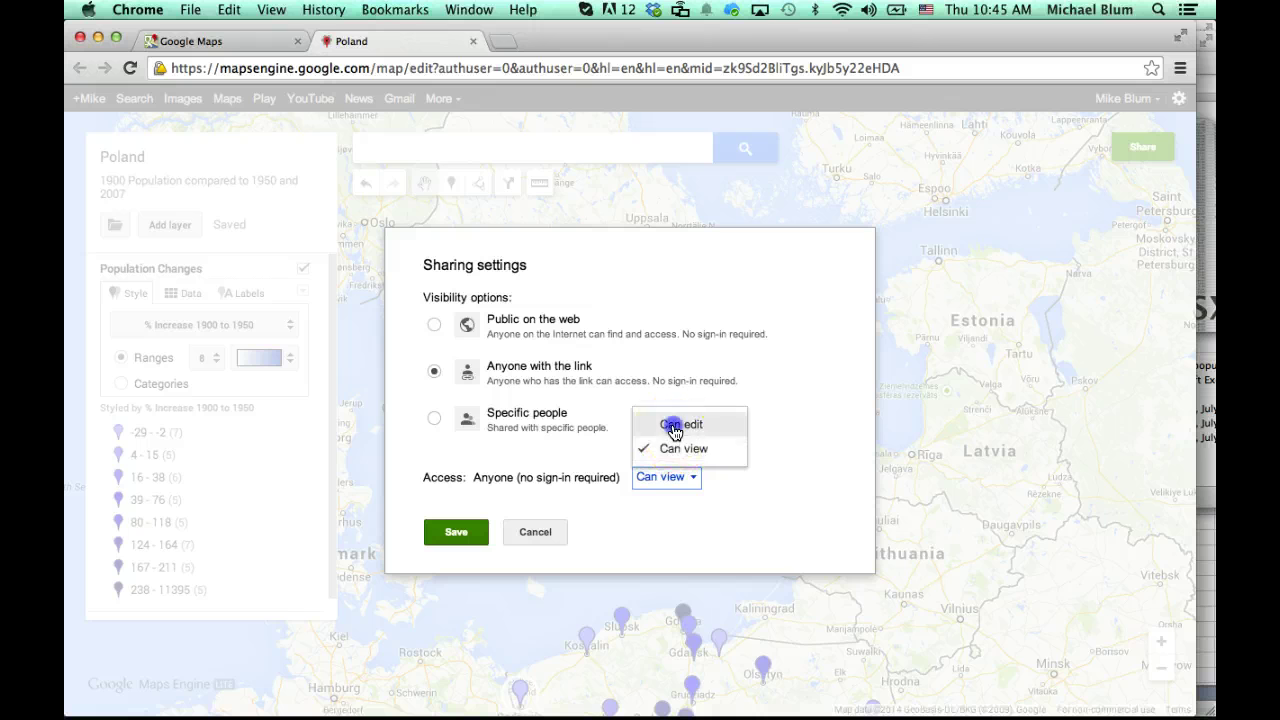
{"action": "left_click", "coordinate": [673, 427]}
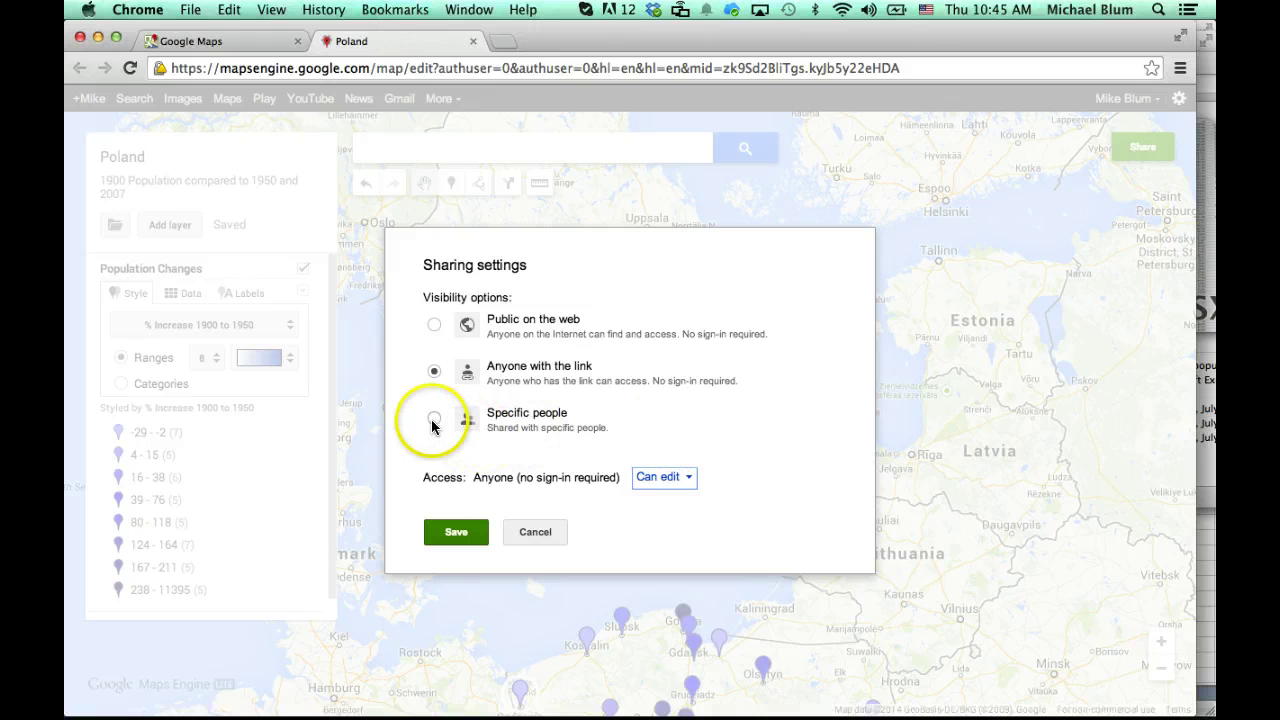
{"action": "left_click", "coordinate": [457, 530]}
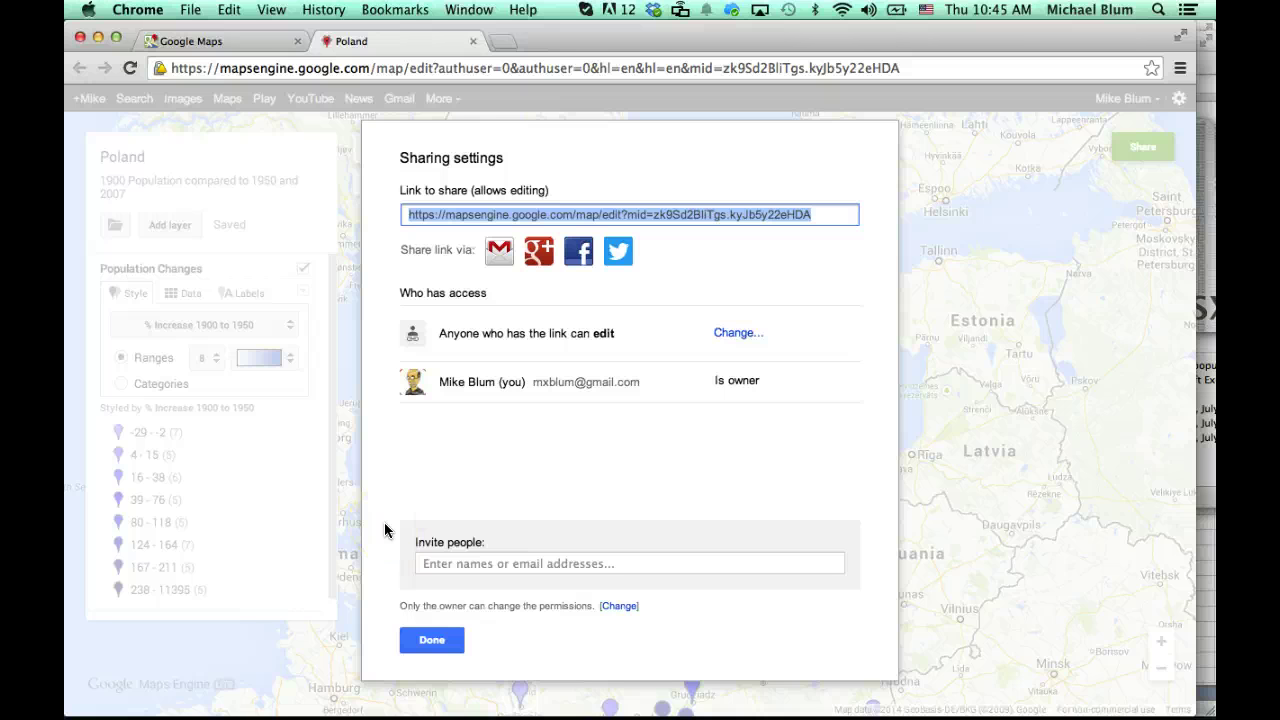
{"action": "left_click", "coordinate": [432, 641]}
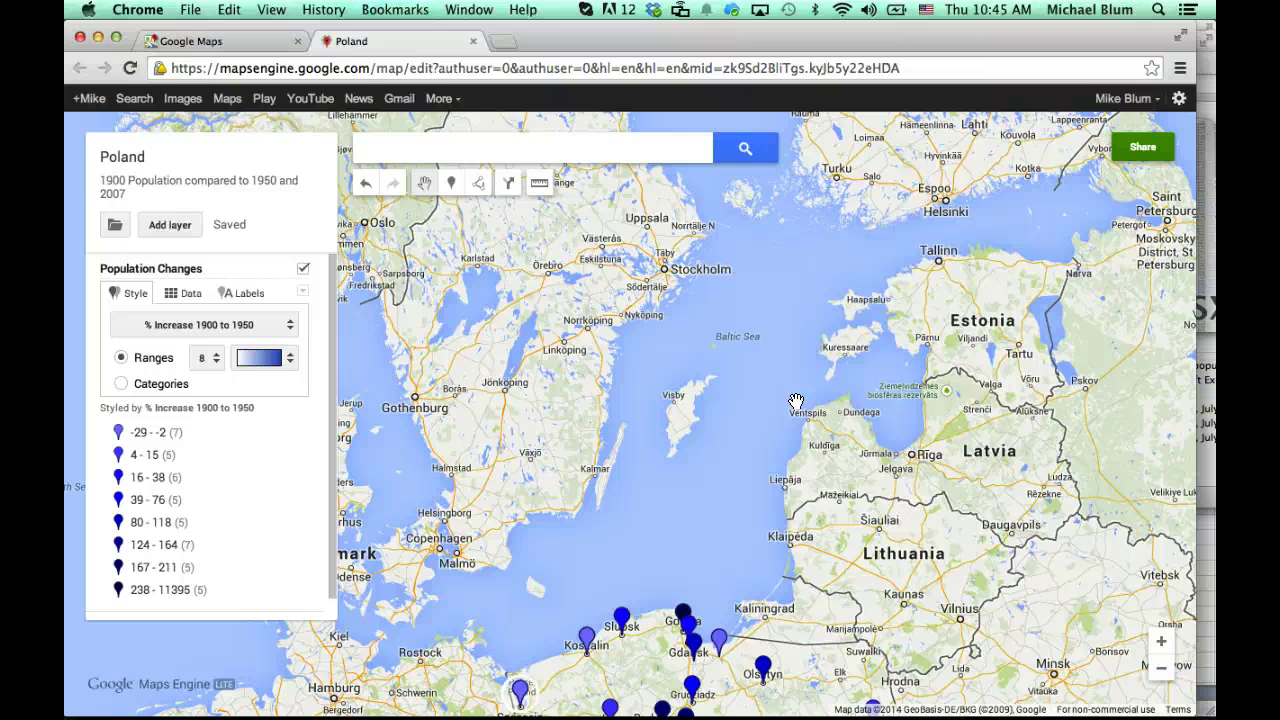
{"action": "mouse_move", "coordinate": [640, 705]}
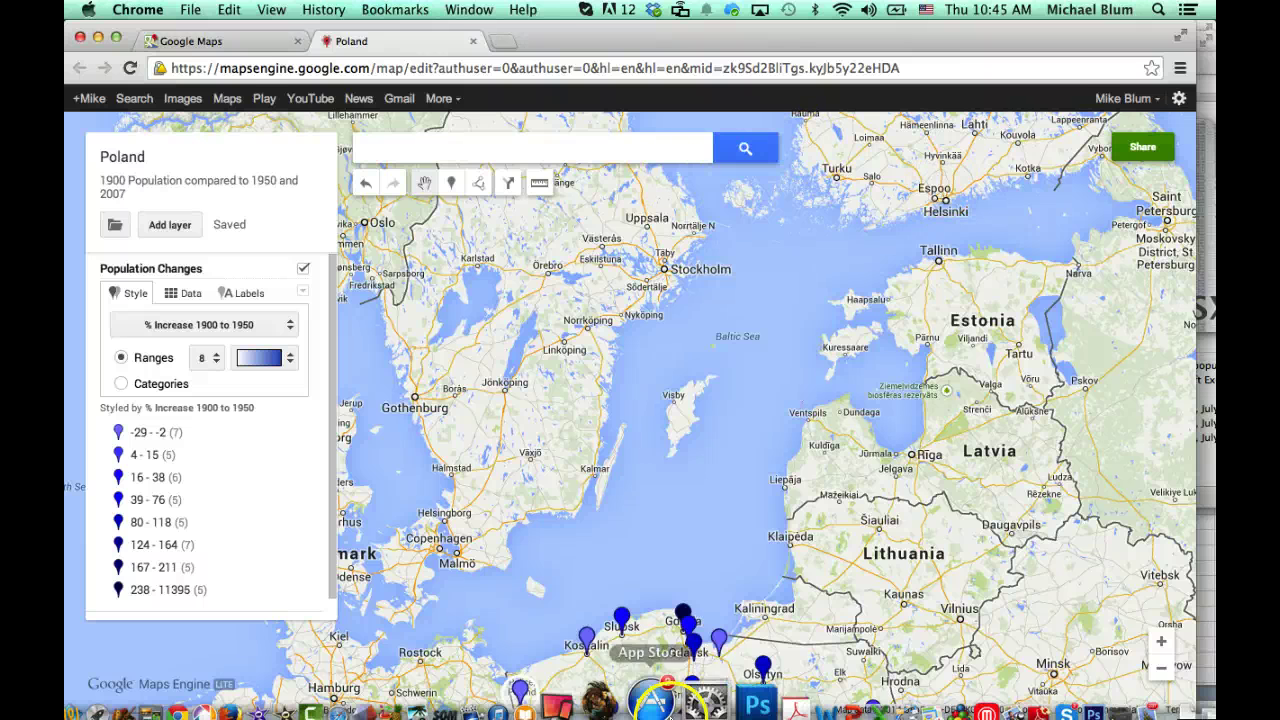